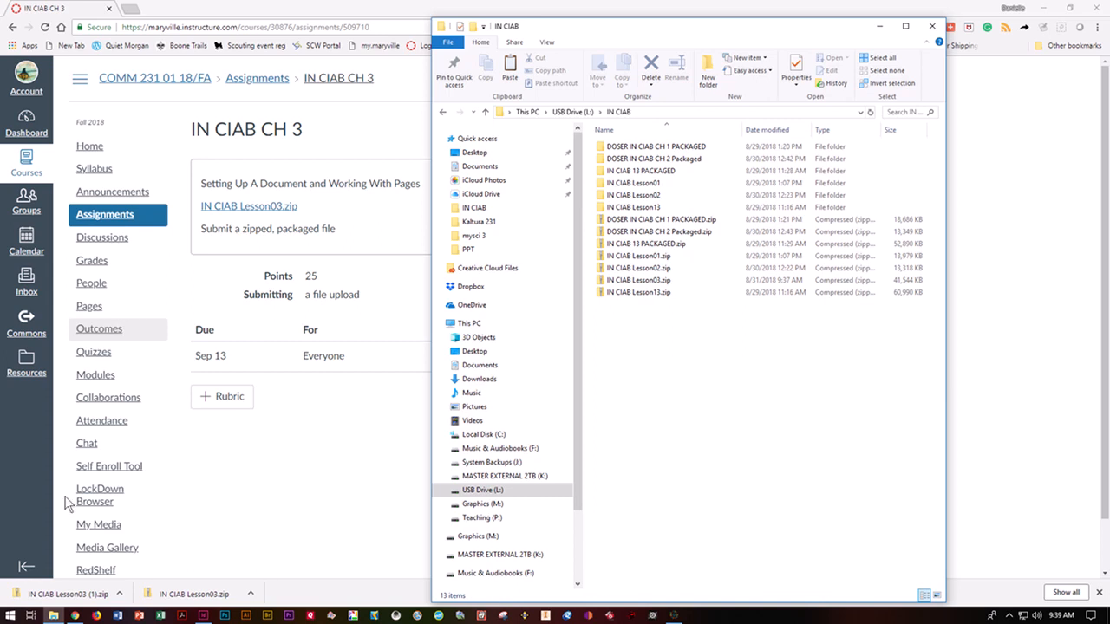
# Extract IN CIAB Lesson03.zip into the IN CIAB folder on the USB drive
pyautogui.moveTo(253, 209); pyautogui.dragTo(669, 292)
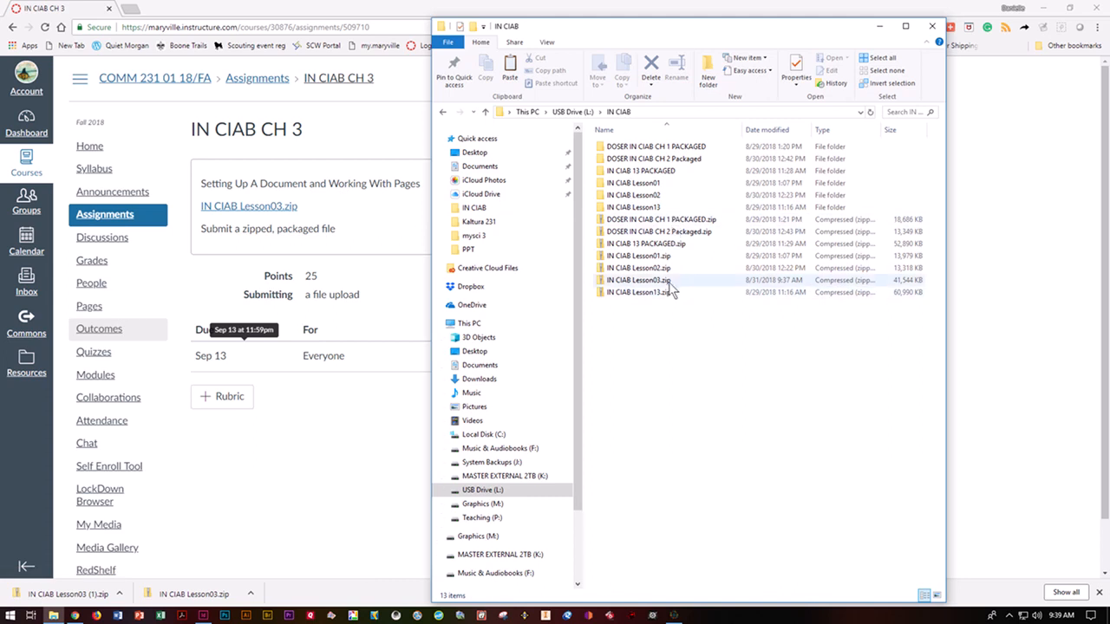
pyautogui.rightClick(670, 284)
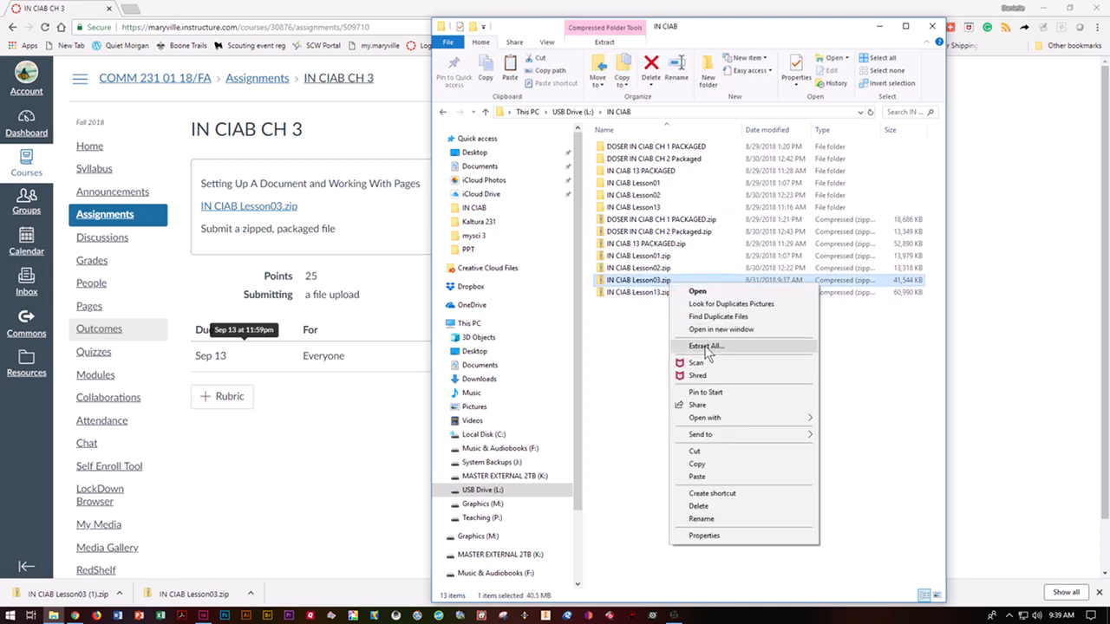
pyautogui.click(706, 345)
pyautogui.click(658, 420)
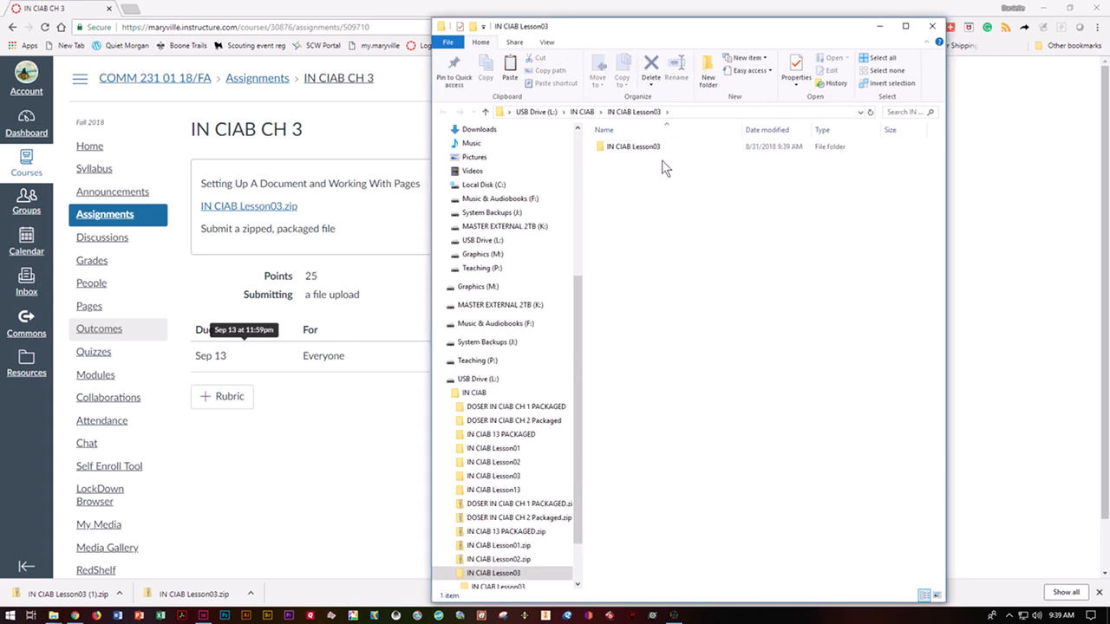
# Open 03_End.indd from the extracted lesson folder in InDesign and update its modified links
pyautogui.doubleClick(645, 150)
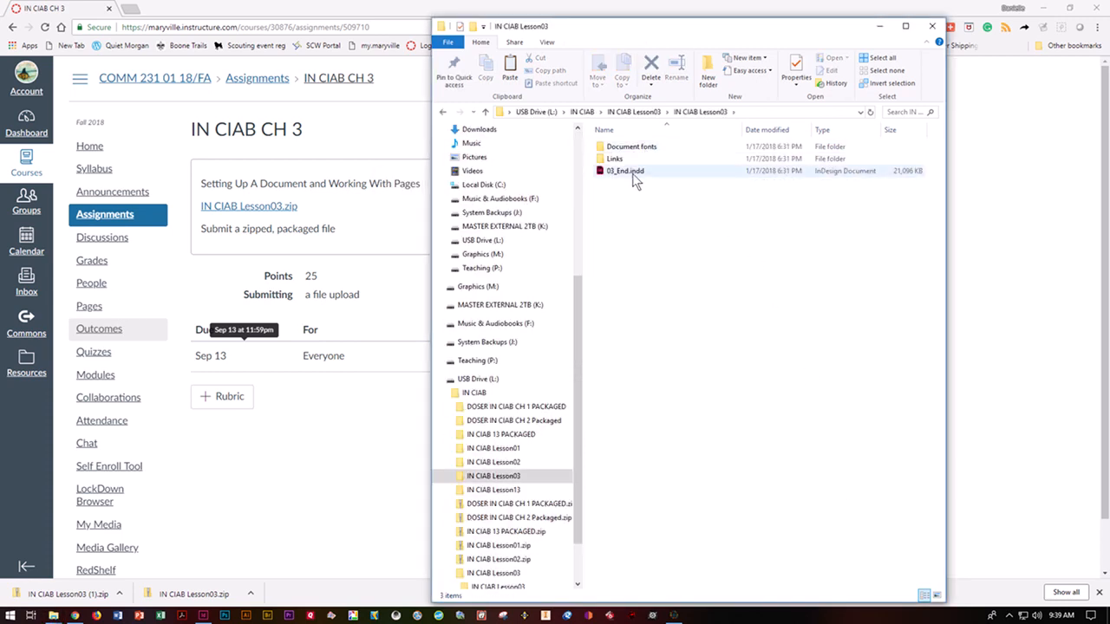
pyautogui.click(638, 174)
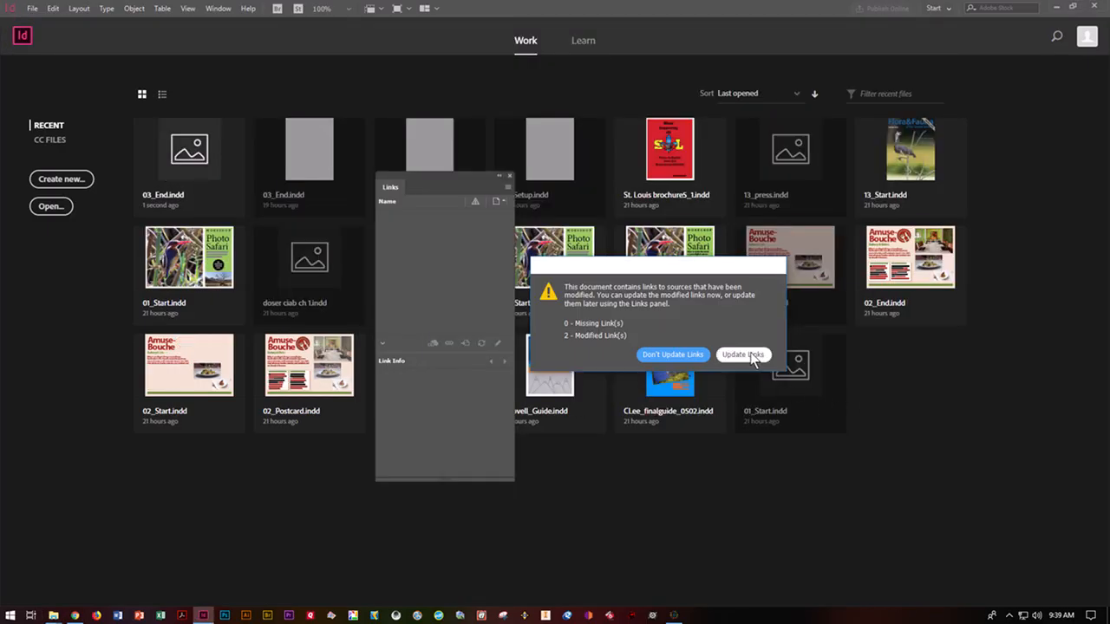
pyautogui.click(748, 355)
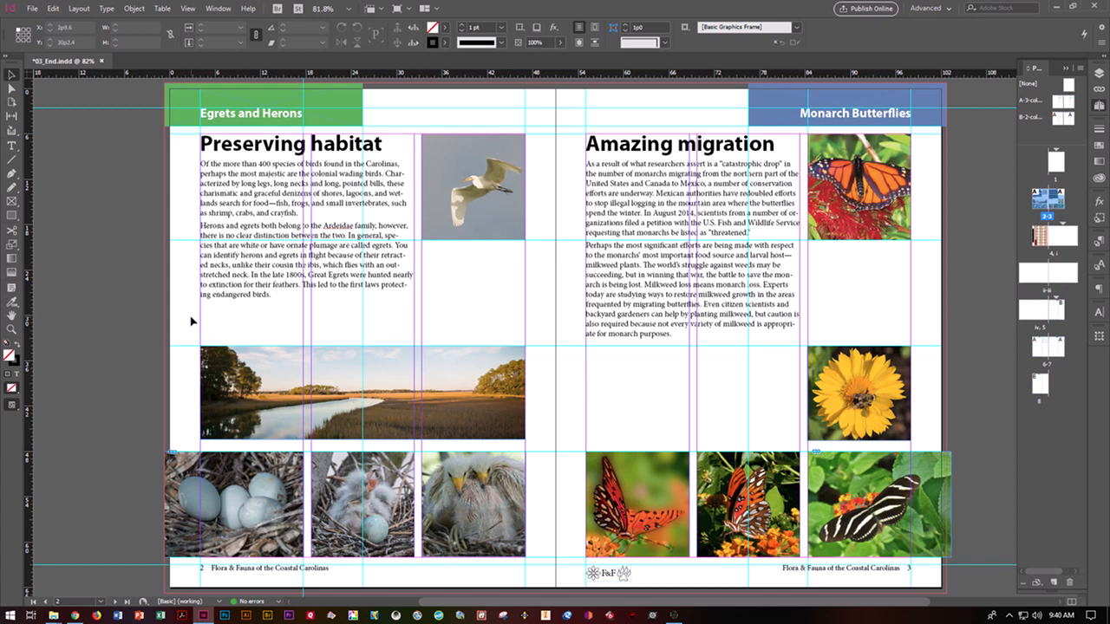
# Look over the sample newsletter spread on pages 2-3 and close 03_End.indd without saving changes
pyautogui.scroll(2, 190, 317)
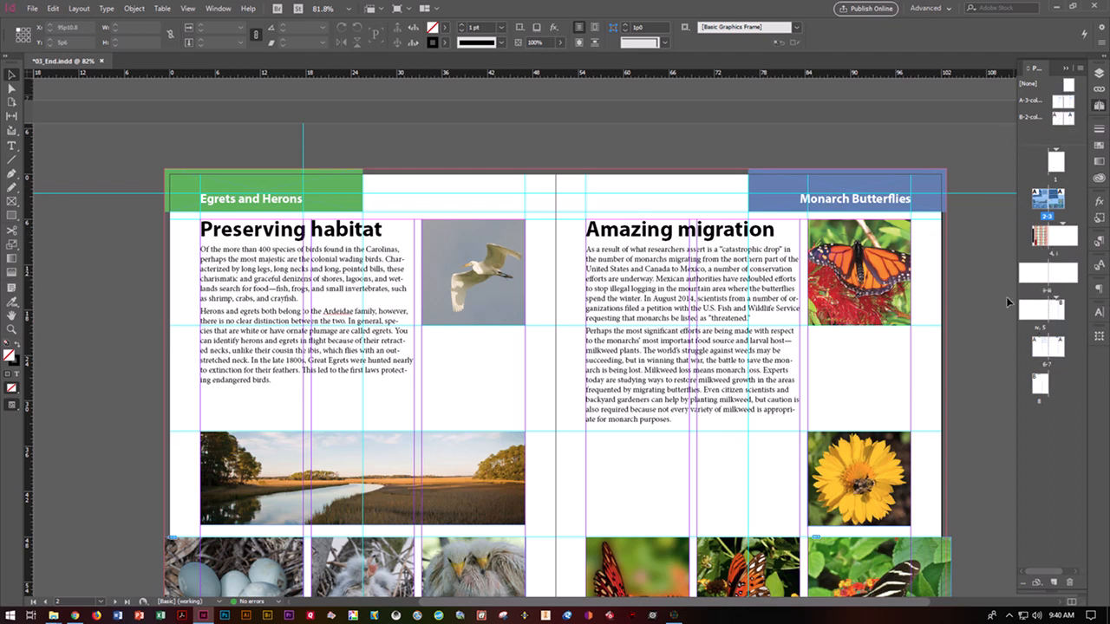
pyautogui.click(102, 60)
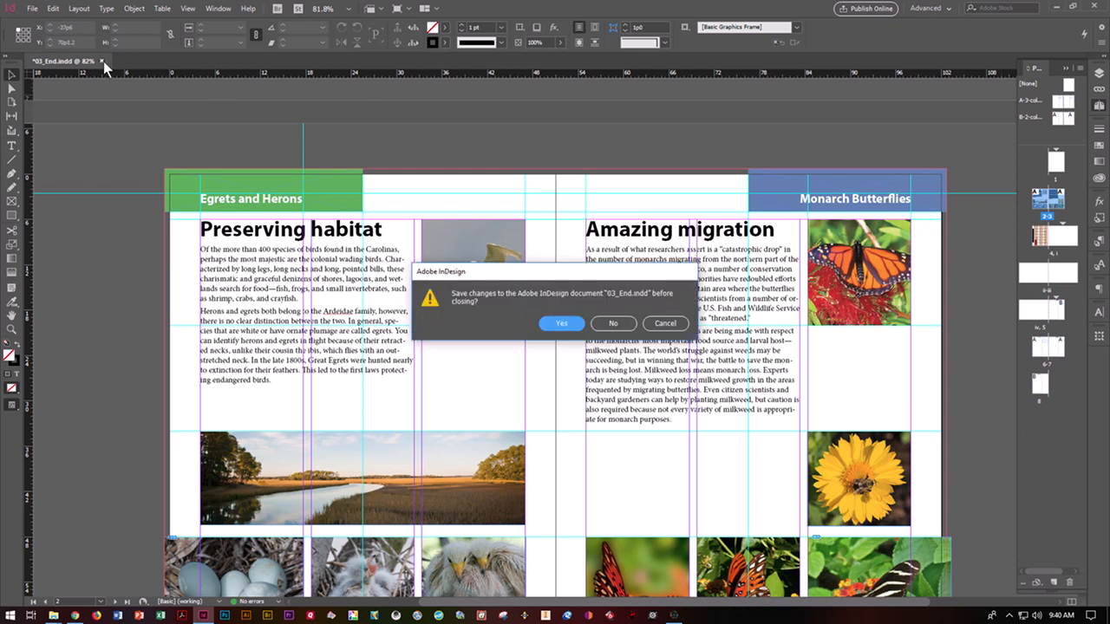
pyautogui.click(613, 323)
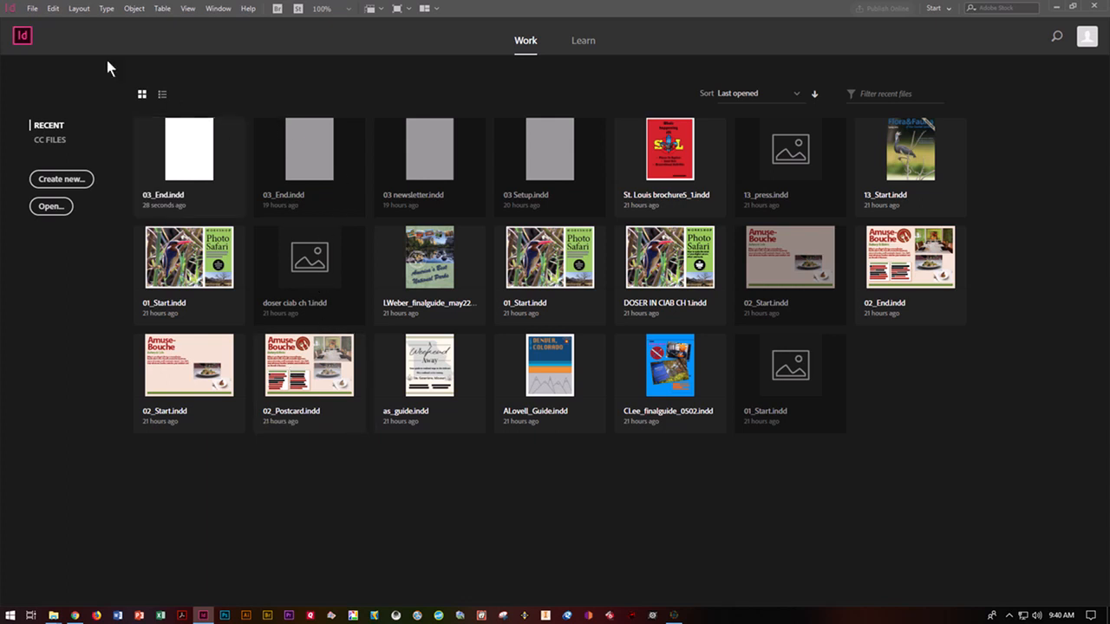
# Start a new document preset named Newsletter with 8 pages and 3 columns
pyautogui.click(33, 8)
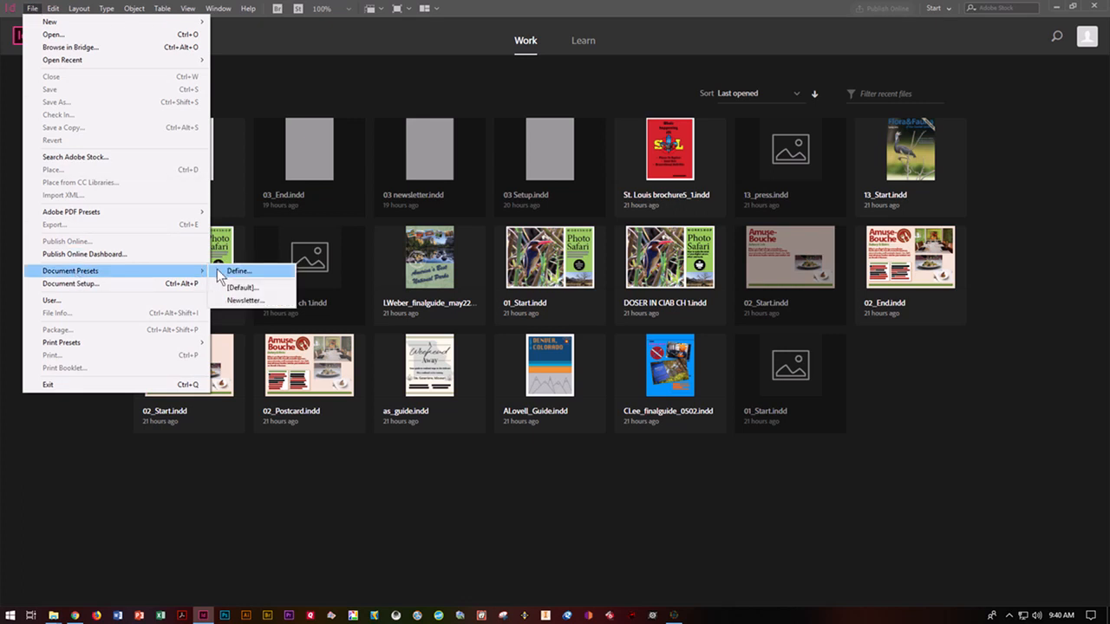
pyautogui.click(221, 270)
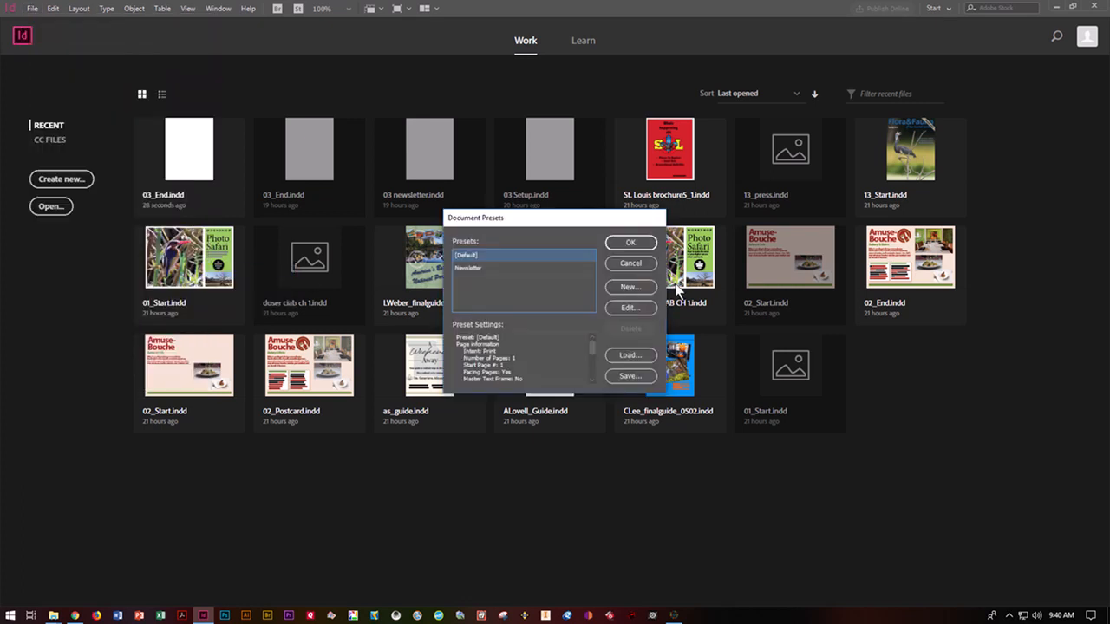
pyautogui.click(631, 286)
pyautogui.write('N')
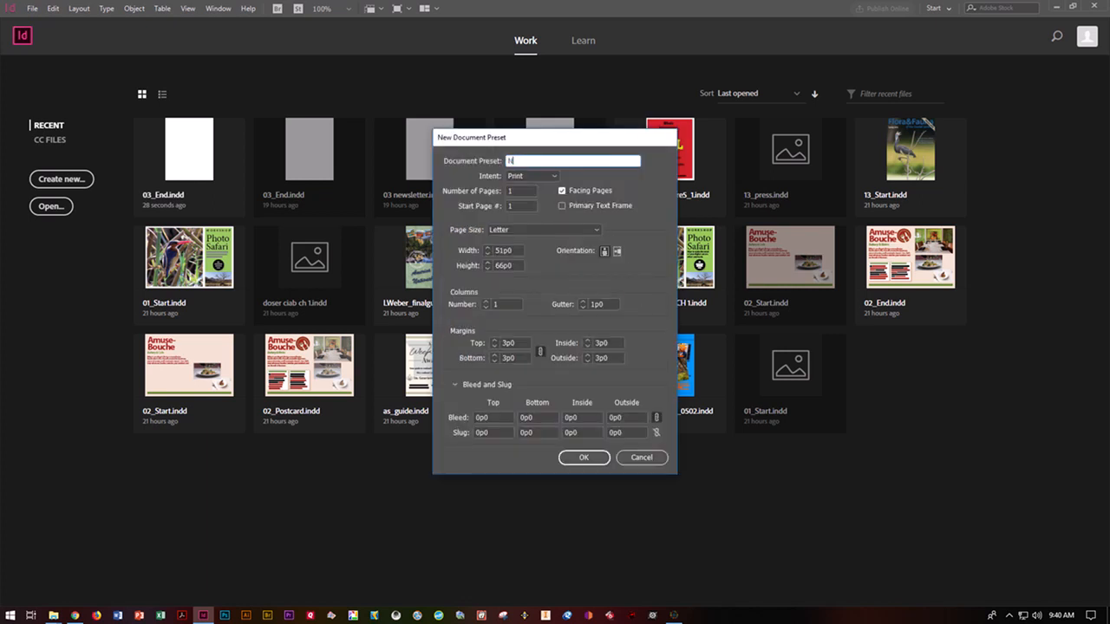
pyautogui.write('ewsletter')
pyautogui.press('Tab')
pyautogui.write('8')
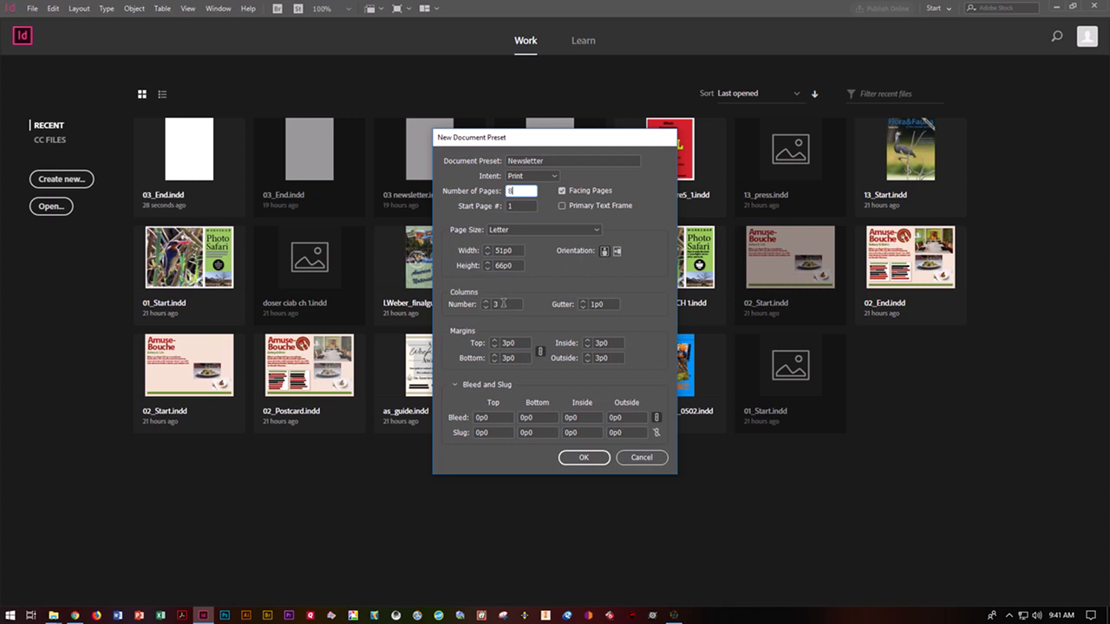
# Unlink the preset's margin values and set the top margin to 6p and the bottom margin to 4p
pyautogui.click(540, 353)
pyautogui.doubleClick(508, 342)
pyautogui.write('5')
pyautogui.press('BackSpace')
pyautogui.write('6p')
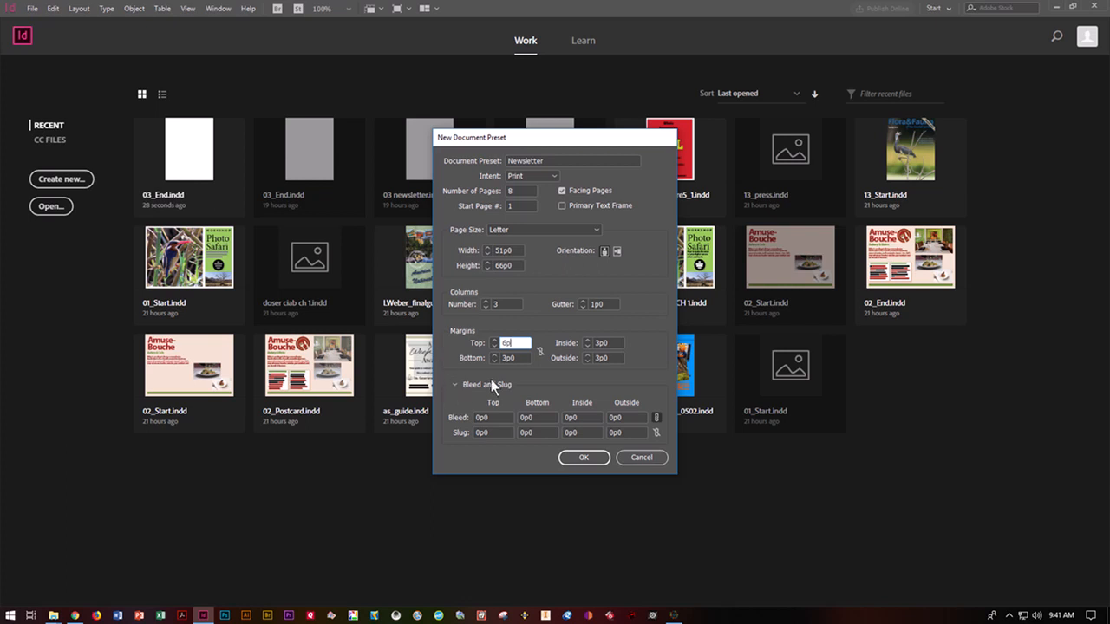
pyautogui.press('Tab')
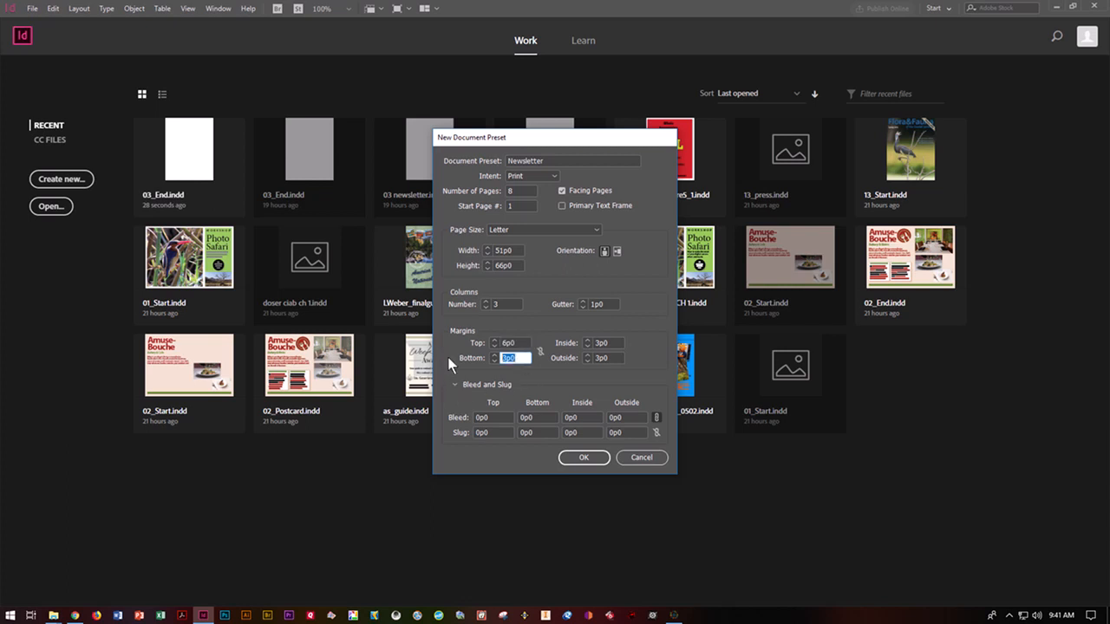
pyautogui.write('4p')
# Set the preset's inside and outside margins to 4p each
pyautogui.click(587, 340)
pyautogui.click(586, 340)
pyautogui.click(587, 340)
pyautogui.click(587, 340)
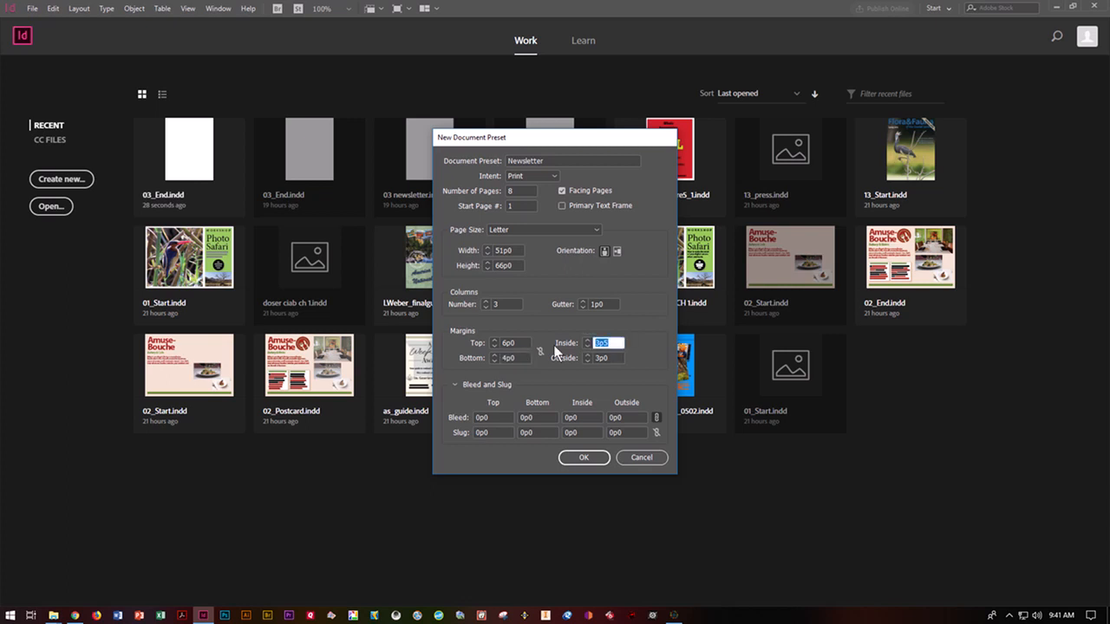
pyautogui.write('4p')
pyautogui.press('Tab')
pyautogui.write('4p')
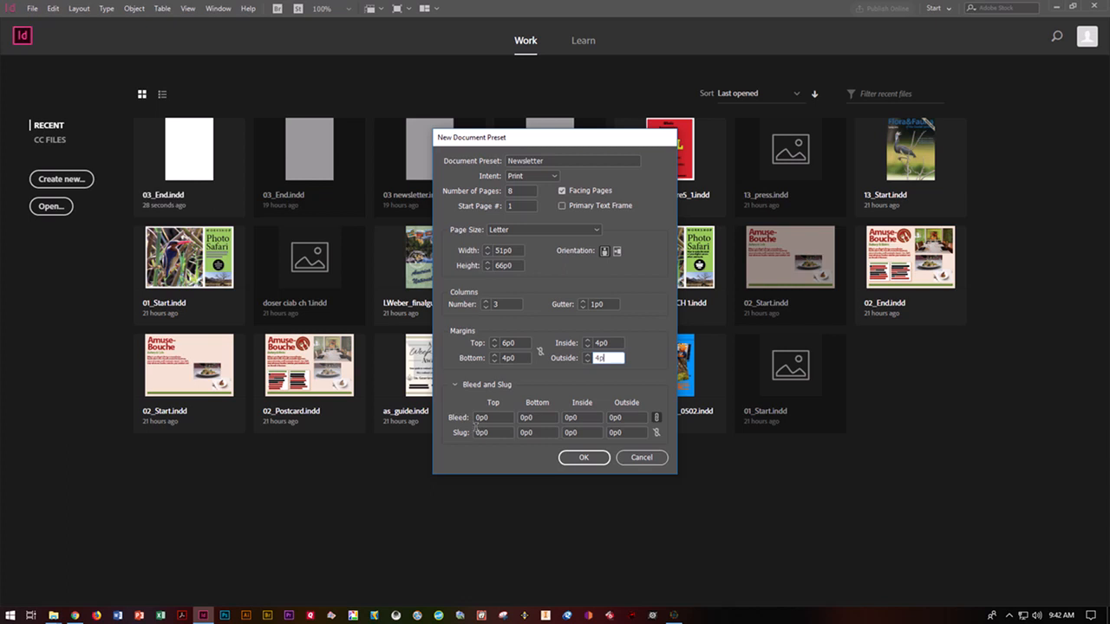
# Set the preset's bleed to .125 on all four sides, leaving the slug at 0p0
pyautogui.click(455, 382)
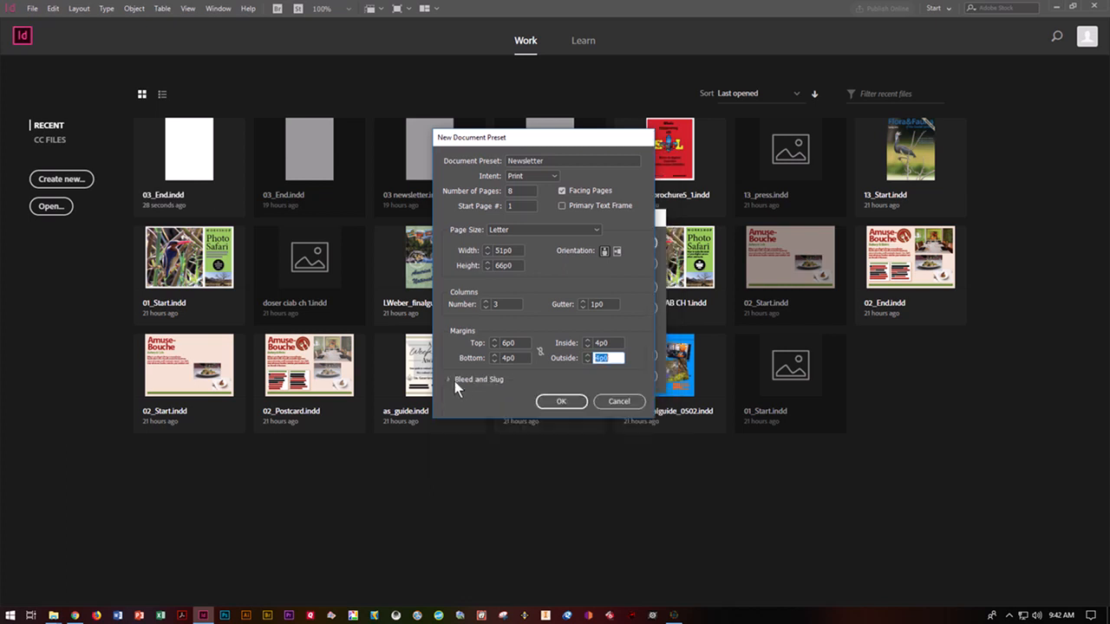
pyautogui.click(449, 380)
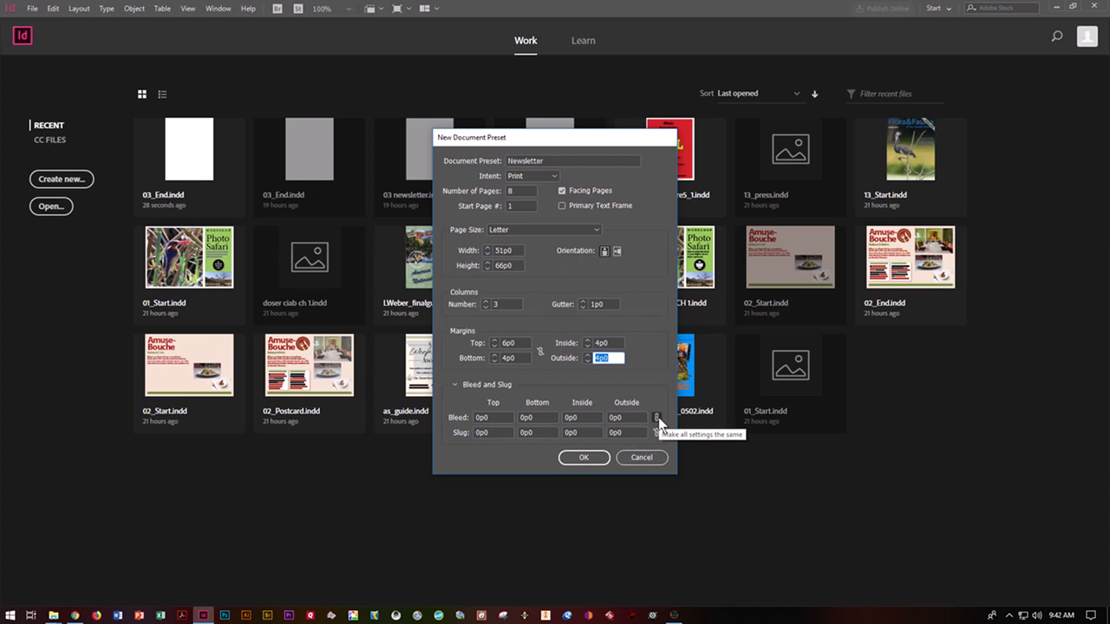
pyautogui.doubleClick(493, 417)
pyautogui.write('.125')
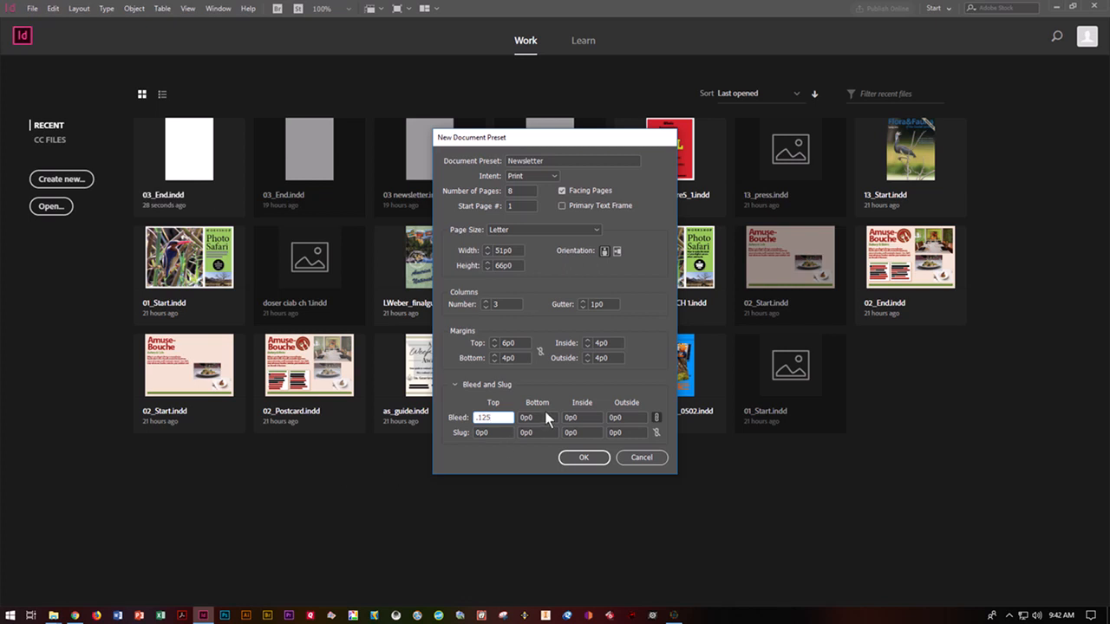
pyautogui.click(529, 432)
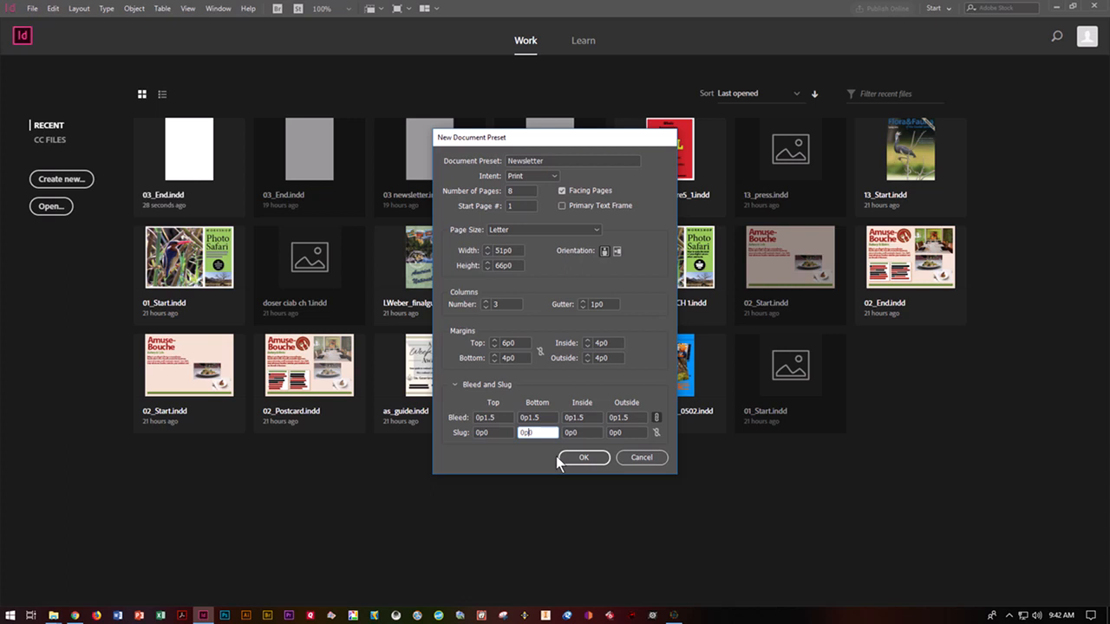
# Rename the preset Newslettera, save it and close the document presets dialog
pyautogui.click(578, 460)
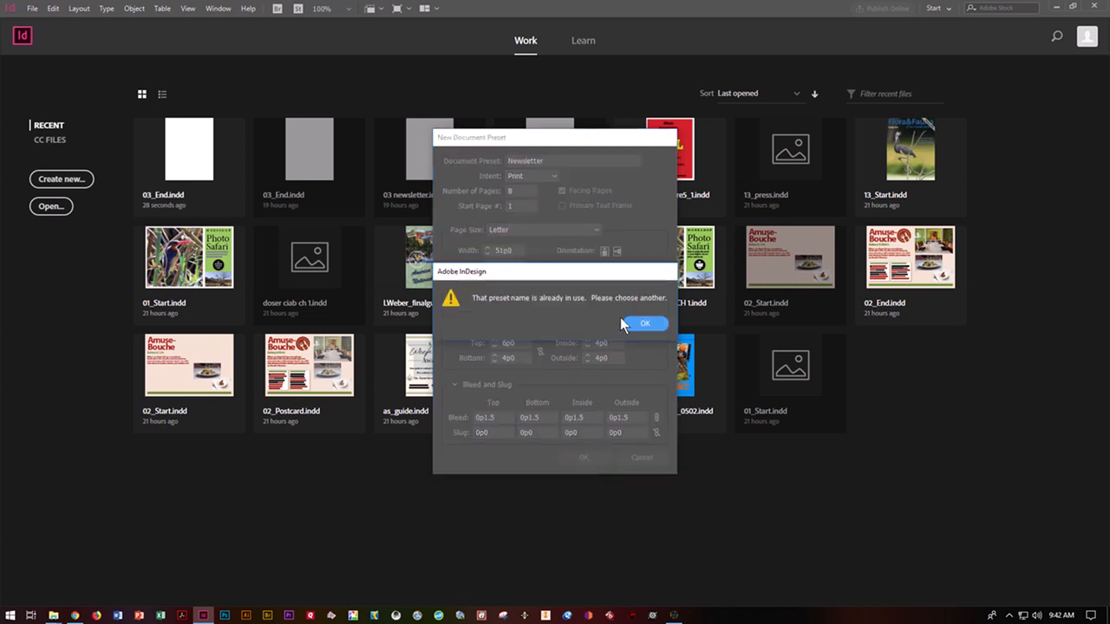
pyautogui.click(634, 322)
pyautogui.click(555, 161)
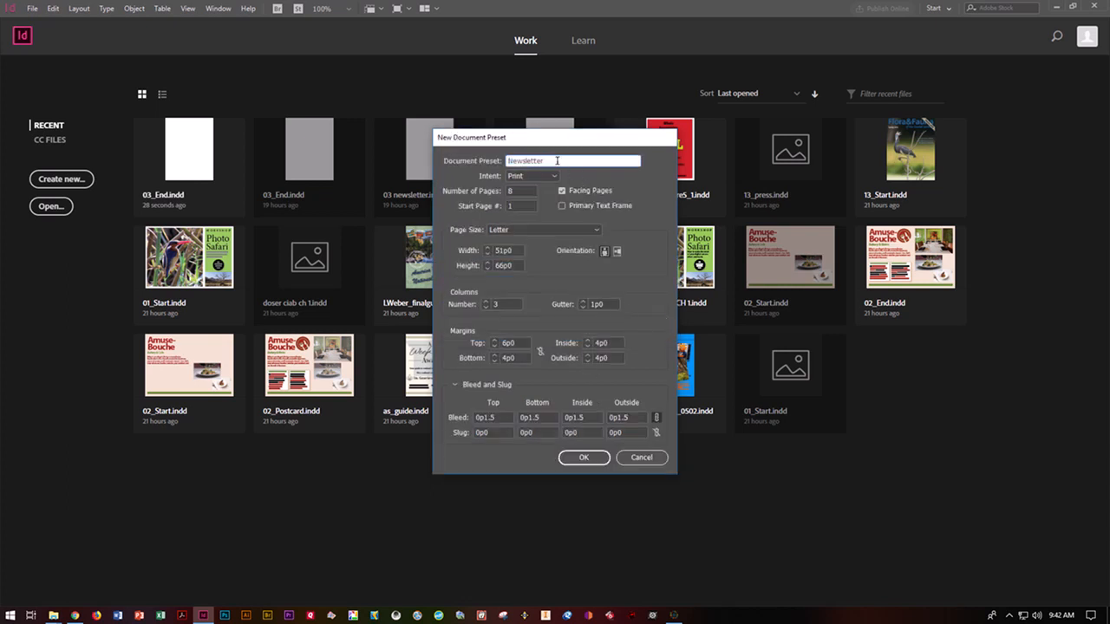
pyautogui.write('a')
pyautogui.click(593, 462)
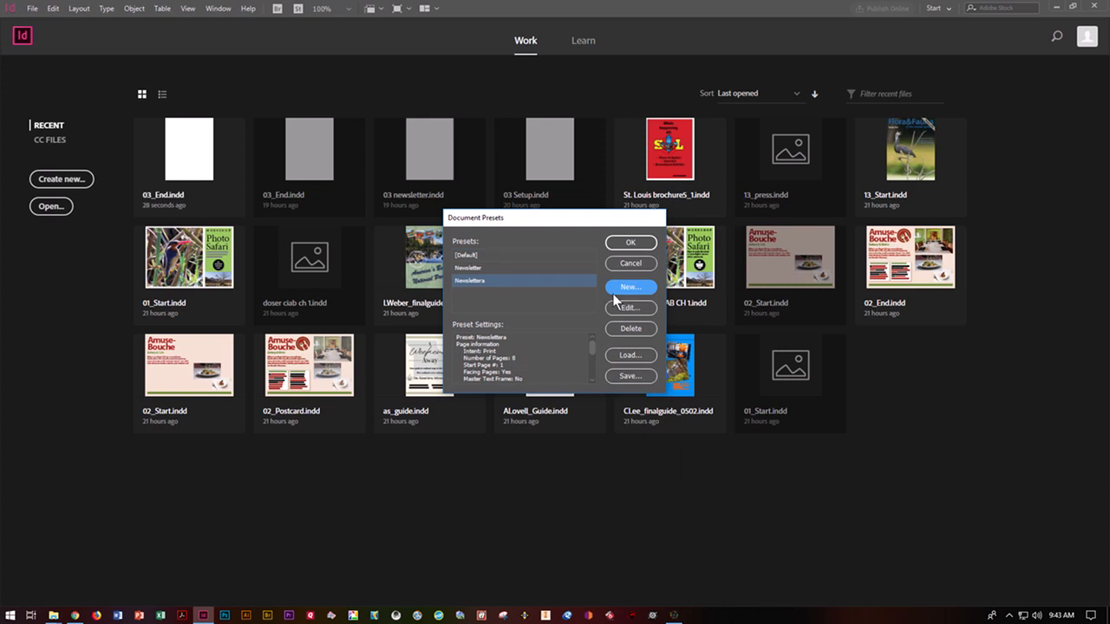
pyautogui.click(631, 243)
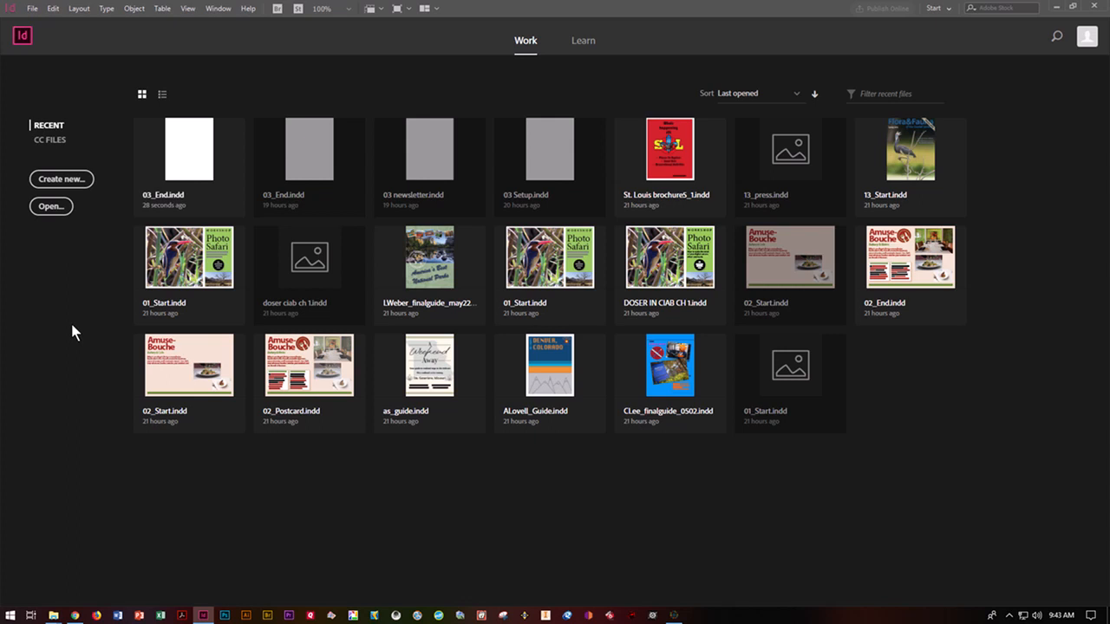
# Create a new document from the saved Newslettera preset
pyautogui.click(33, 11)
pyautogui.moveTo(34, 23)
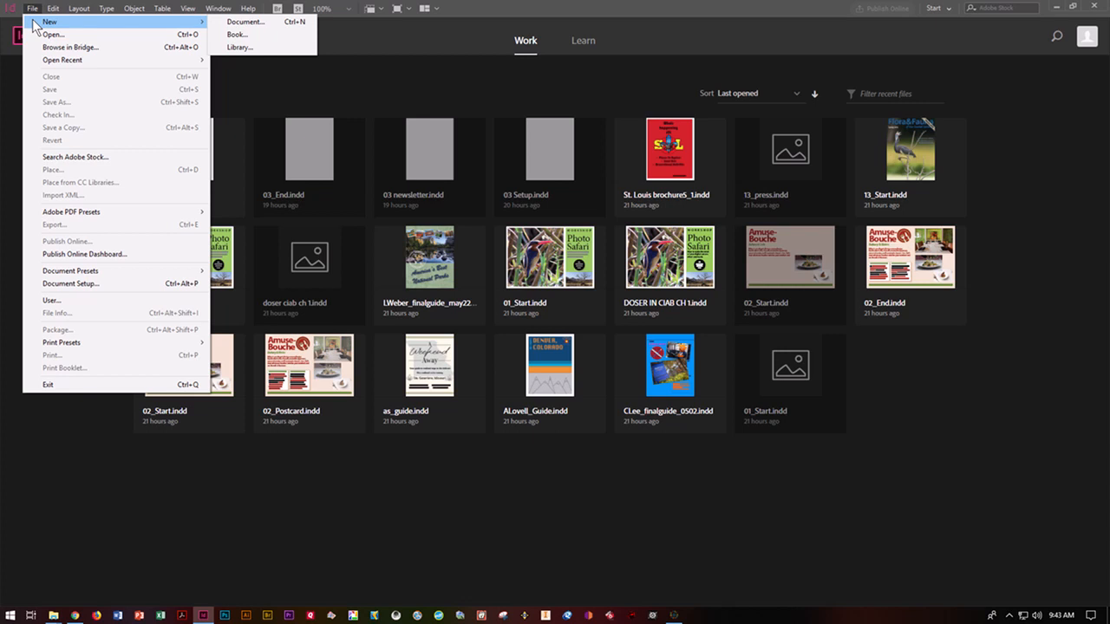
pyautogui.click(247, 24)
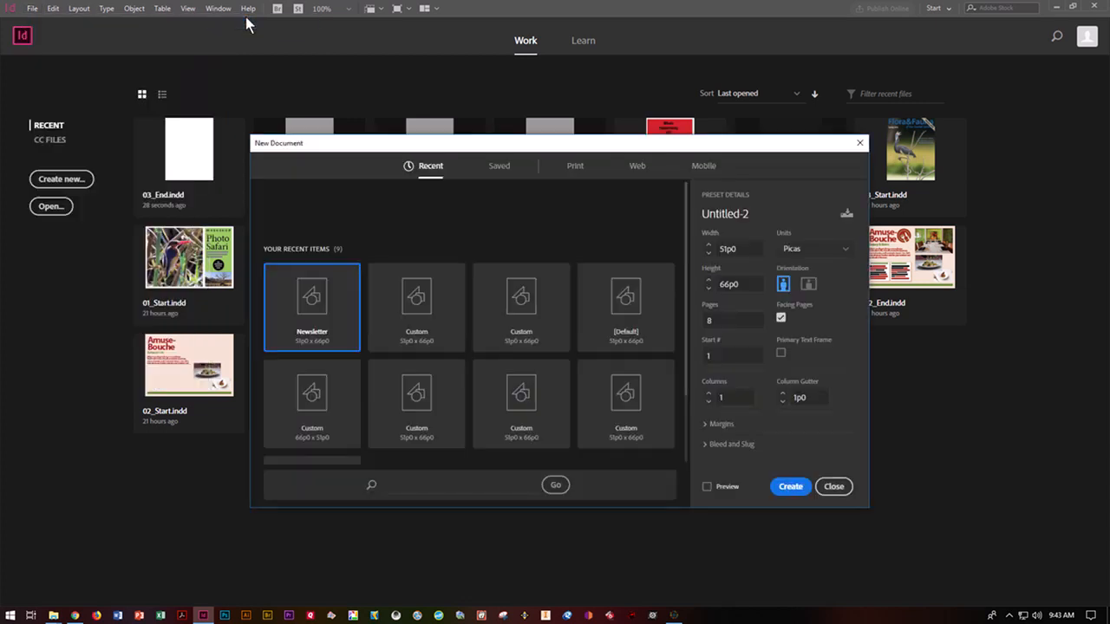
pyautogui.click(495, 166)
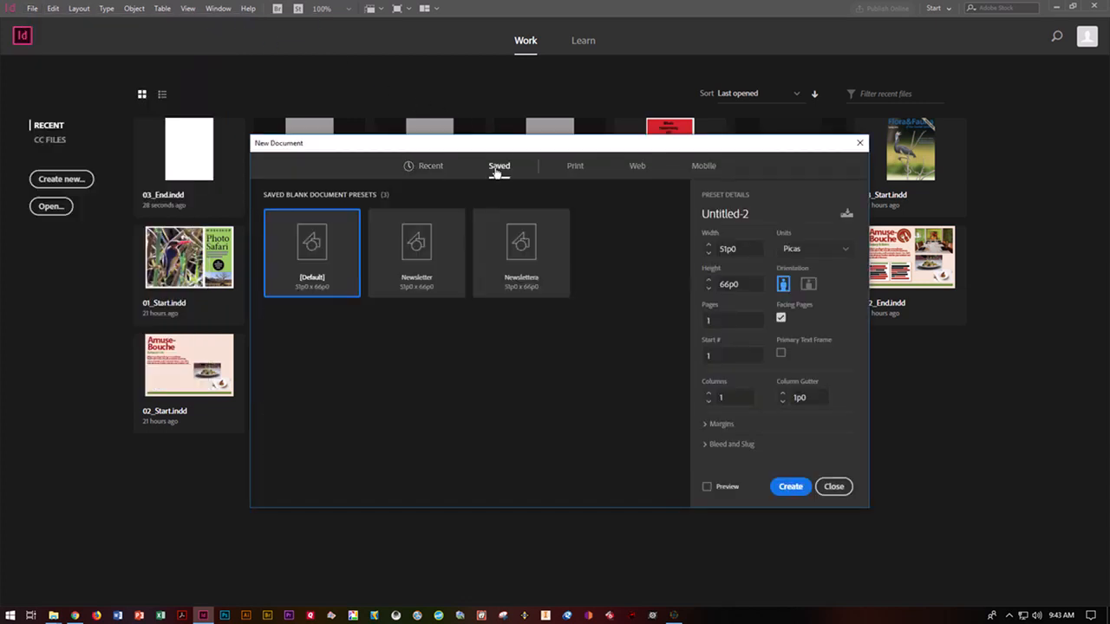
pyautogui.click(530, 247)
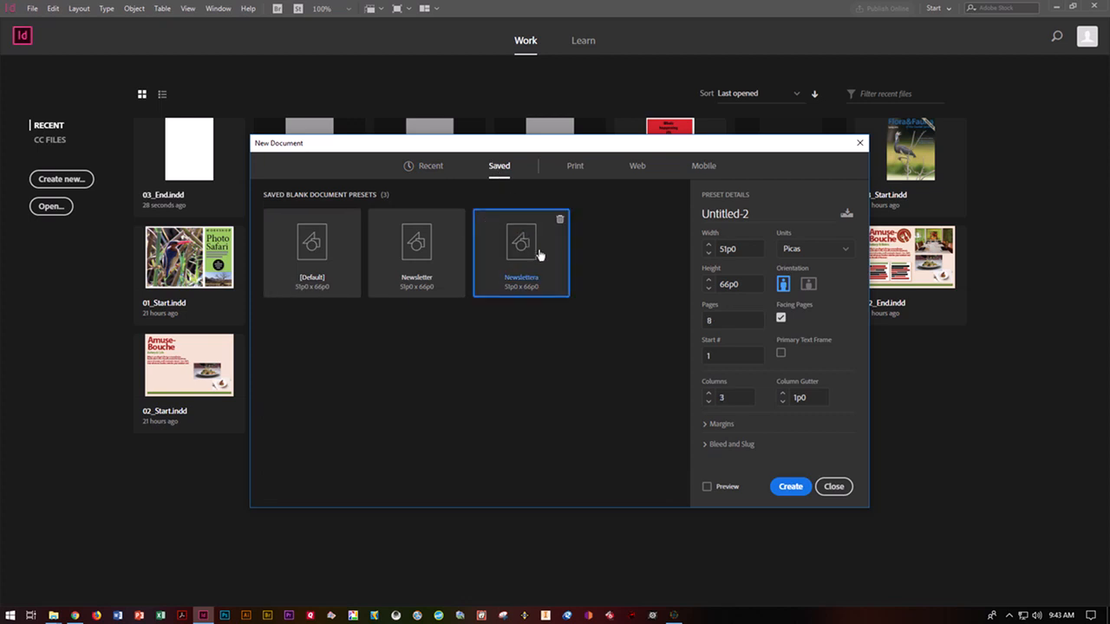
pyautogui.click(788, 490)
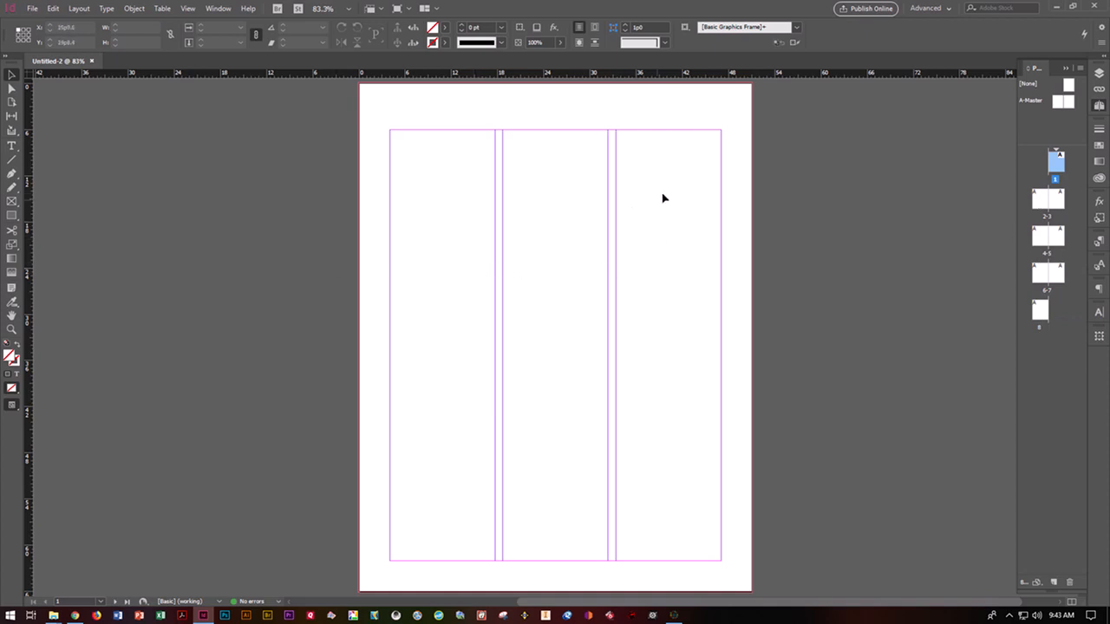
# View the blank first page in Preview screen mode, and return to Normal mode
pyautogui.click(407, 8)
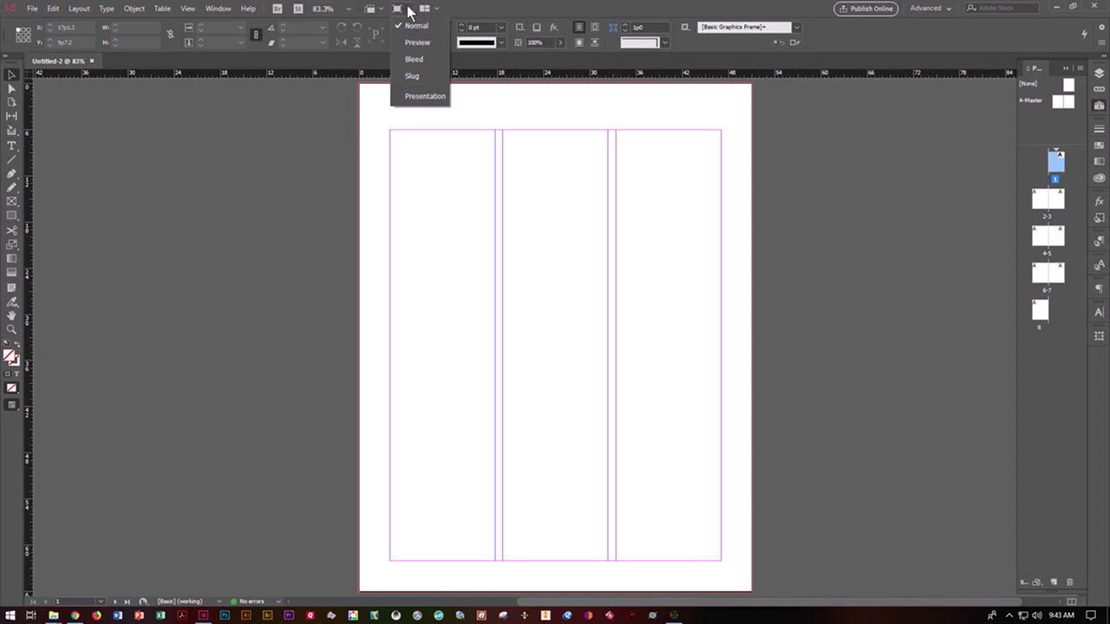
pyautogui.click(409, 41)
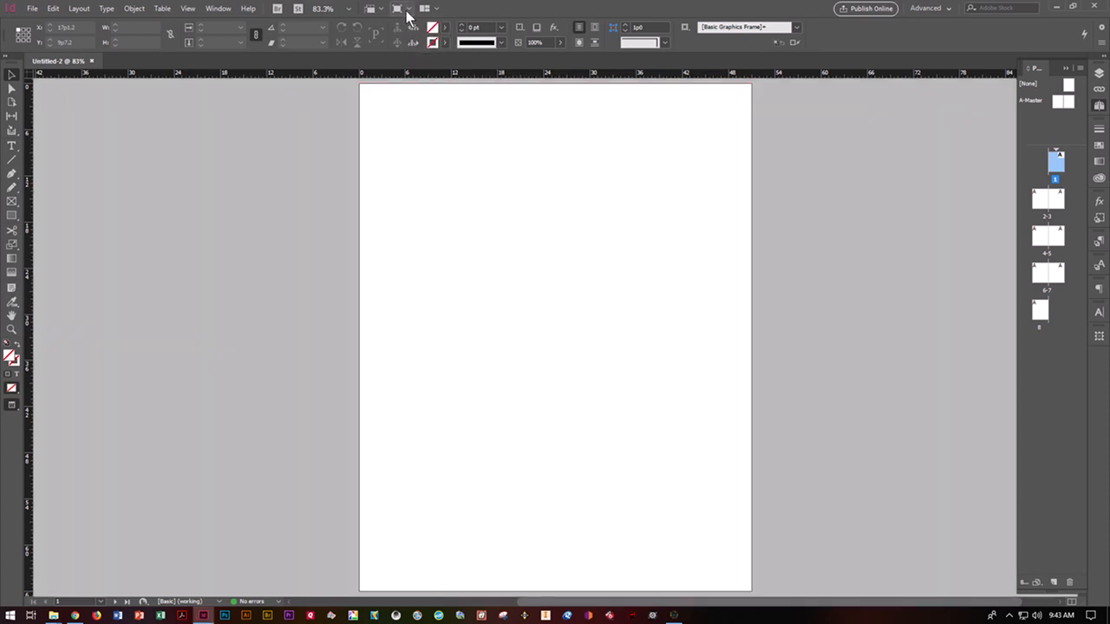
pyautogui.click(407, 9)
pyautogui.click(414, 26)
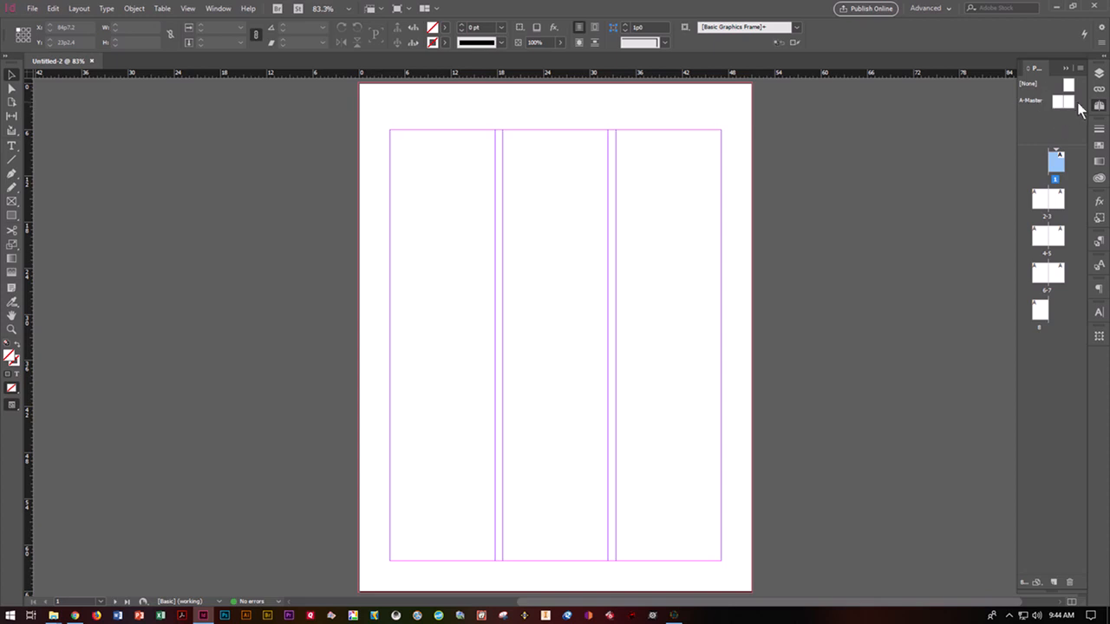
# View the 4-5 spread and page 7 of the new document
pyautogui.doubleClick(1047, 251)
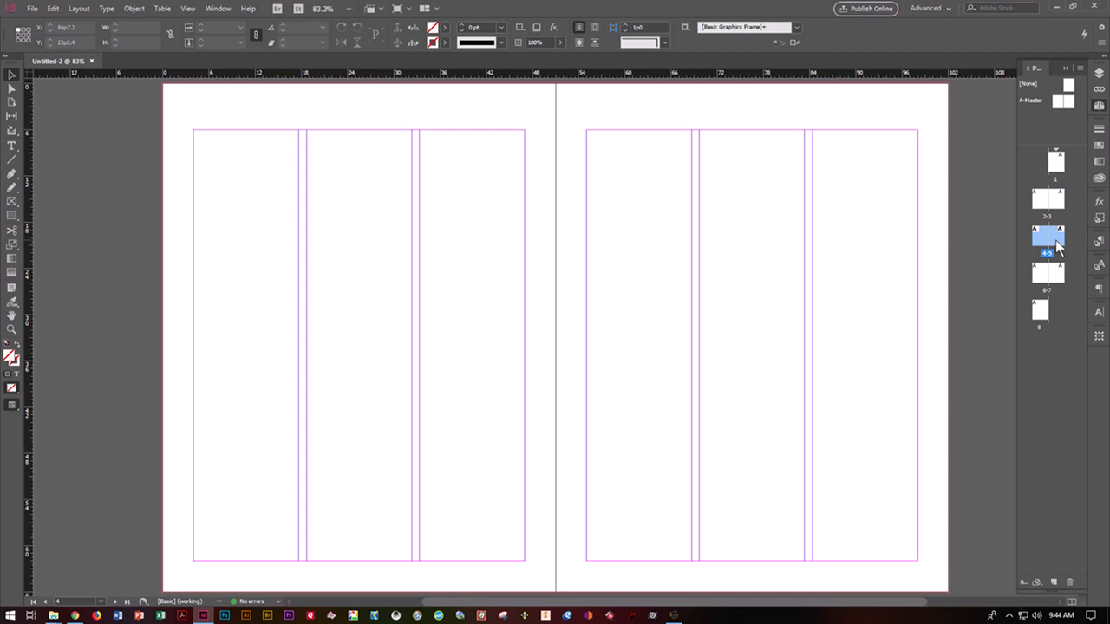
pyautogui.doubleClick(1057, 283)
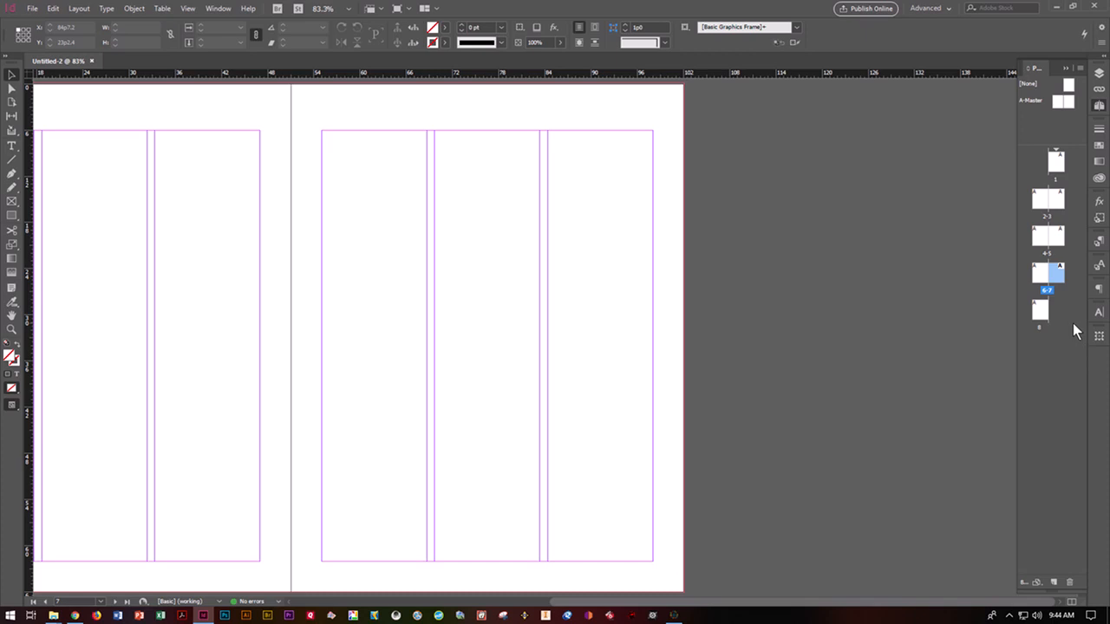
# Open the A-Master spread and fit the whole spread in the window
pyautogui.doubleClick(1061, 104)
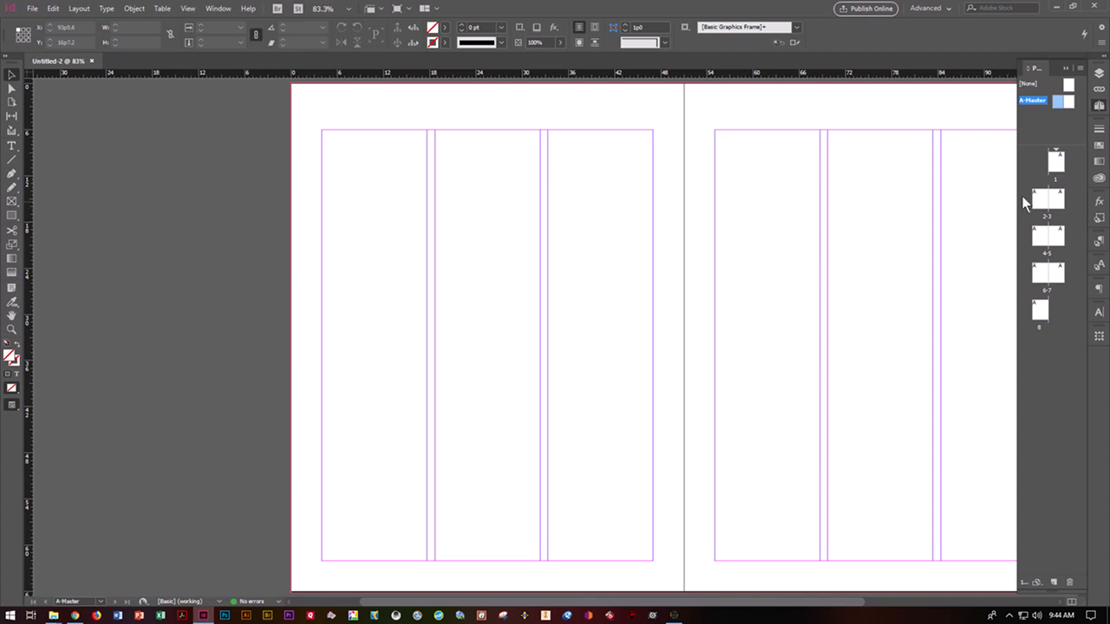
pyautogui.click(196, 11)
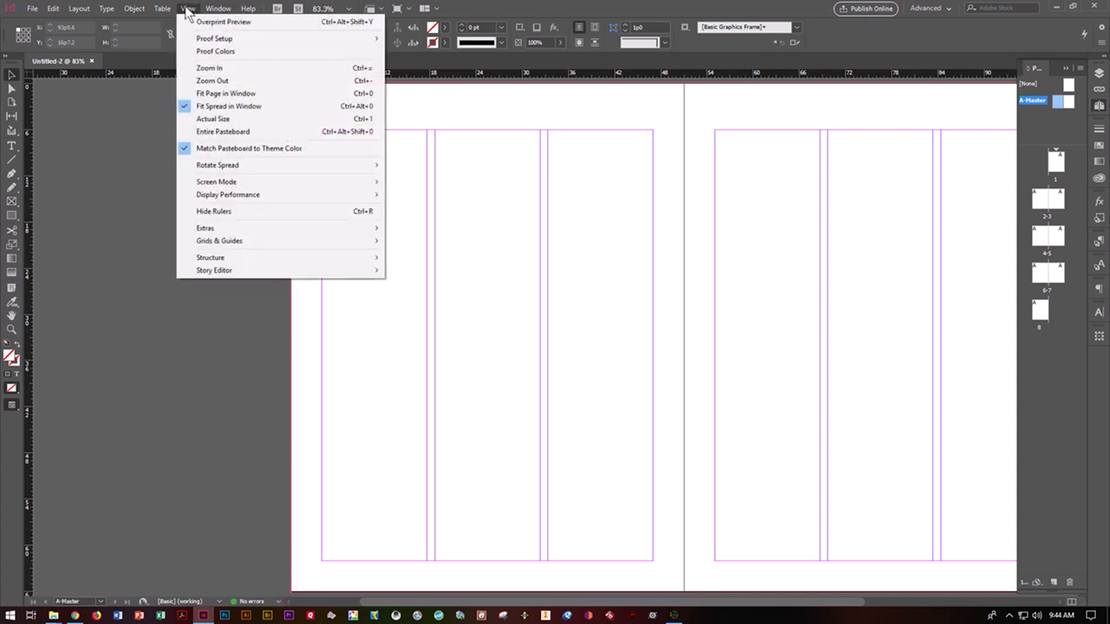
pyautogui.click(223, 105)
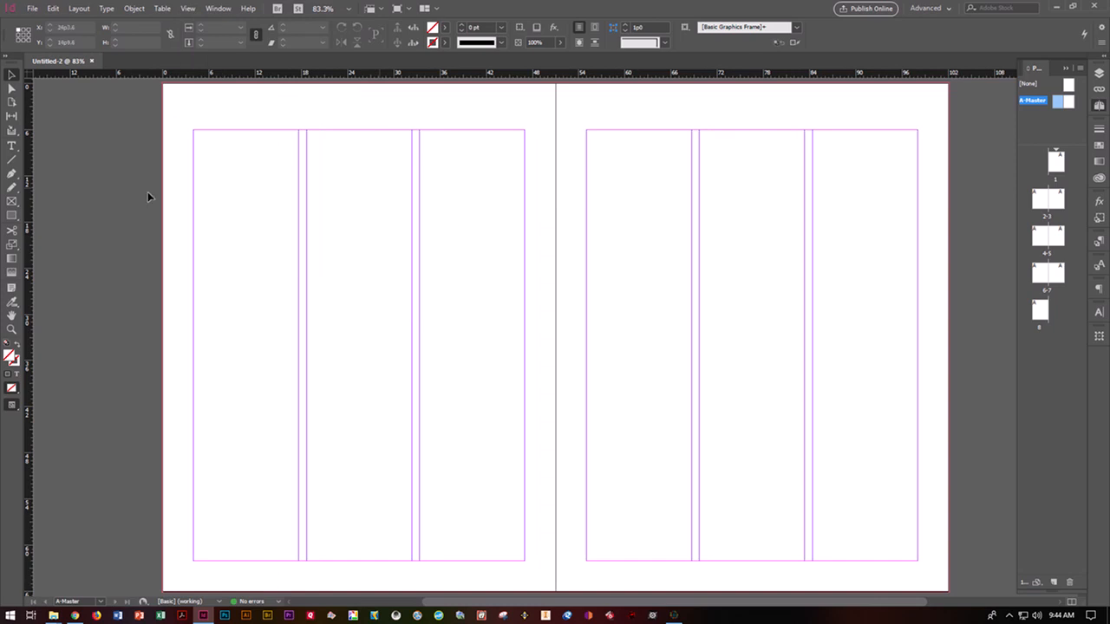
pyautogui.moveTo(1017, 271)
pyautogui.mouseDown()
pyautogui.moveTo(824, 274)
pyautogui.moveTo(1017, 278)
pyautogui.mouseUp()
# Create guides on the A-Master with 4 rows and 2 columns, both gutters 0, fitted to the margins
pyautogui.click(77, 9)
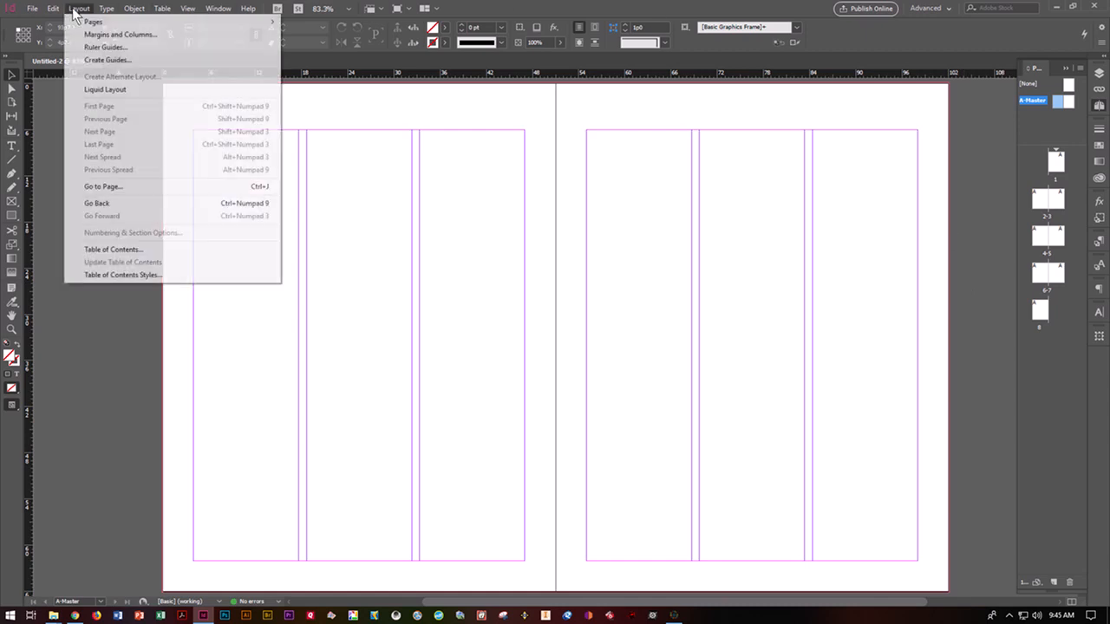
pyautogui.click(88, 61)
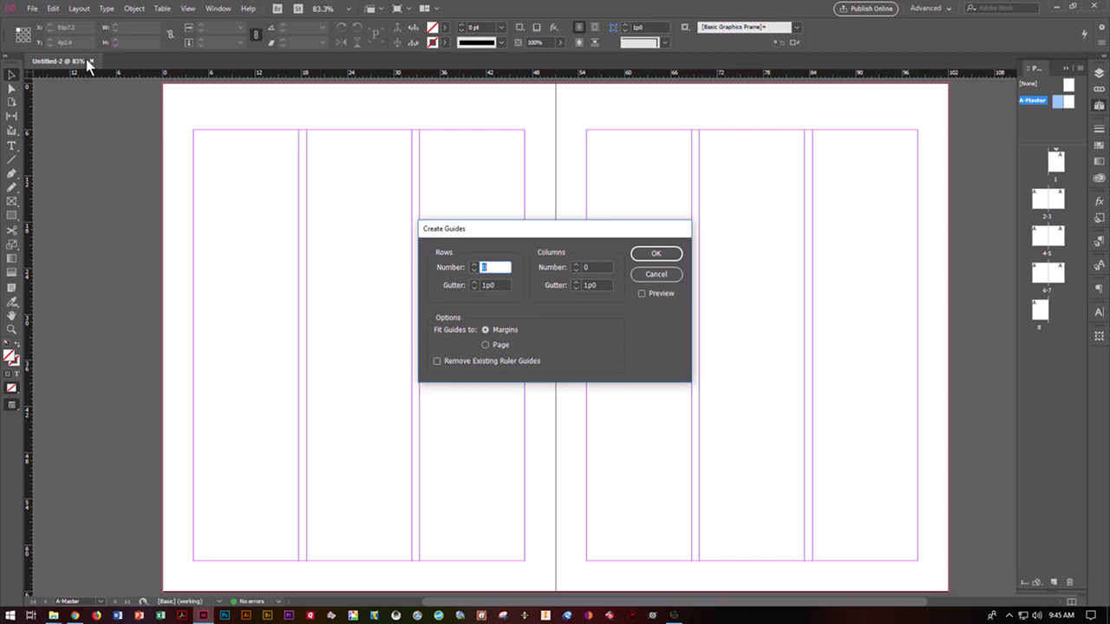
pyautogui.write('4')
pyautogui.press('Tab')
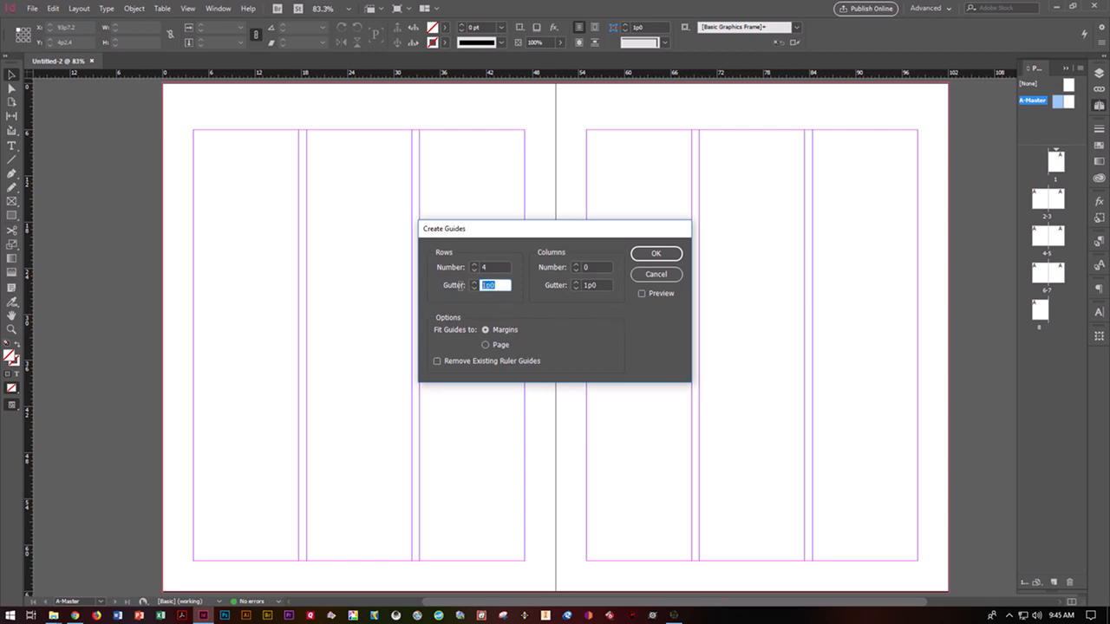
pyautogui.write('0')
pyautogui.press('Tab')
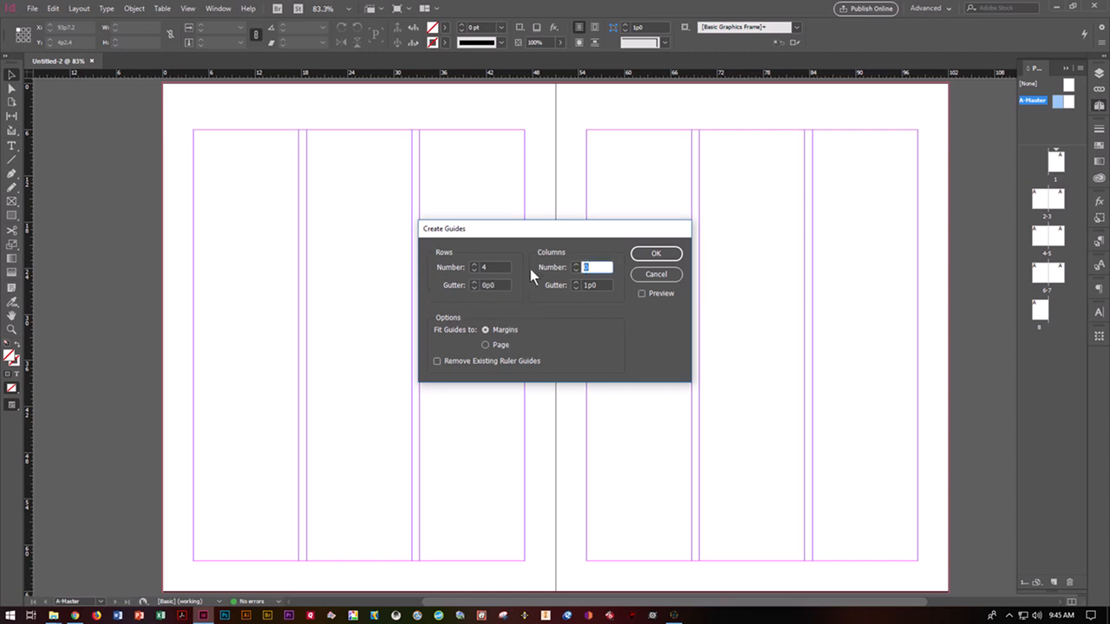
pyautogui.write('2')
pyautogui.press('Tab')
pyautogui.write('0')
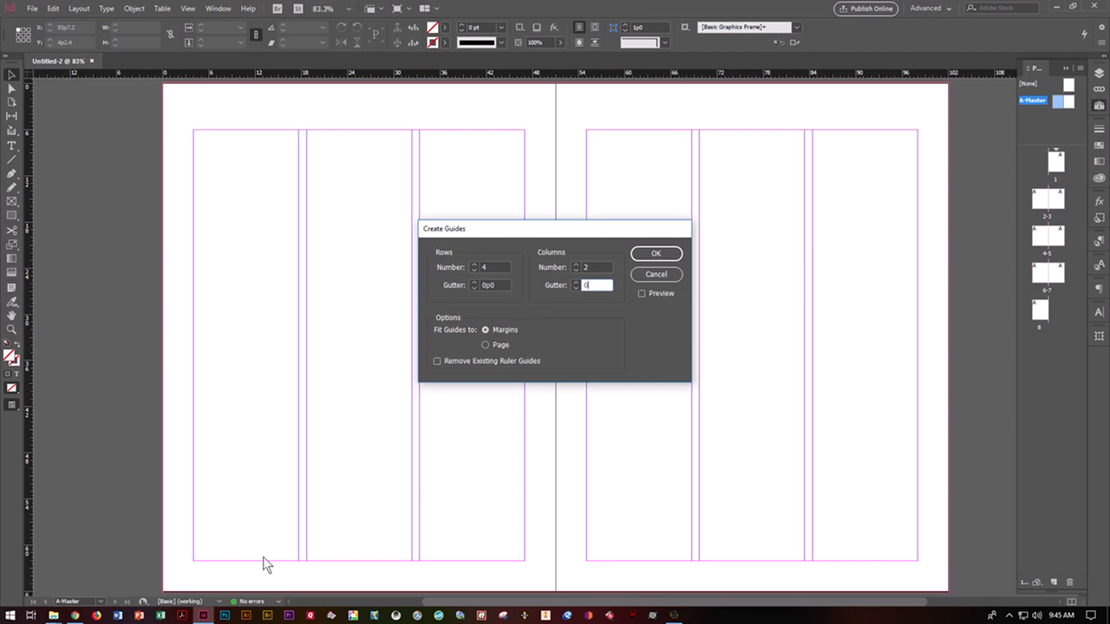
pyautogui.click(656, 254)
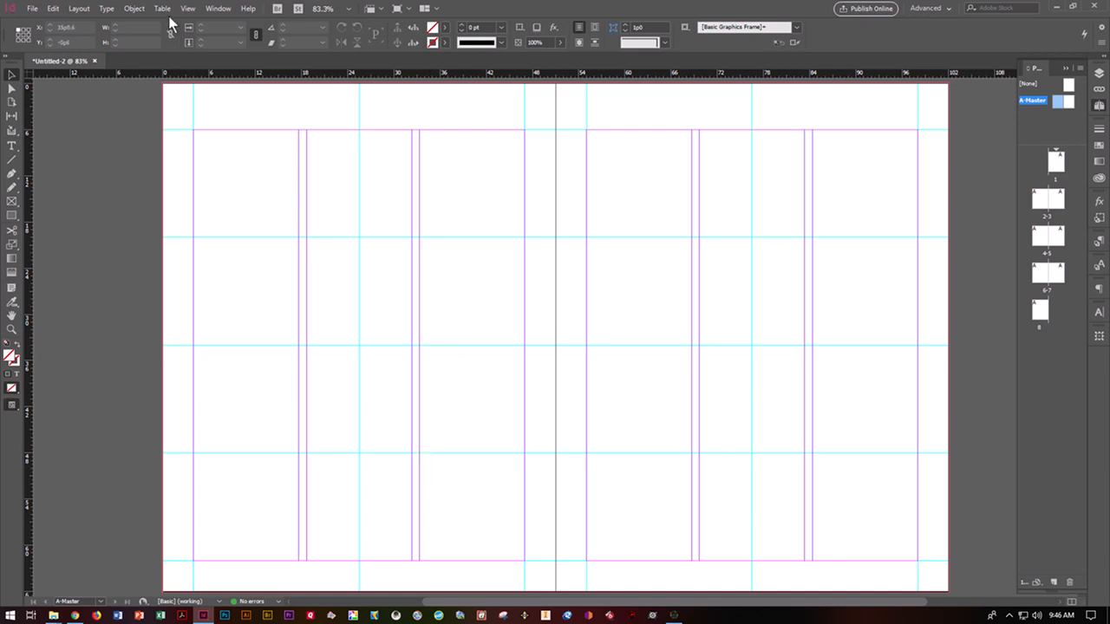
# Show the Transform settings and place a horizontal ruler guide across the whole master spread at about 2p10.8, keeping it selected
pyautogui.click(219, 9)
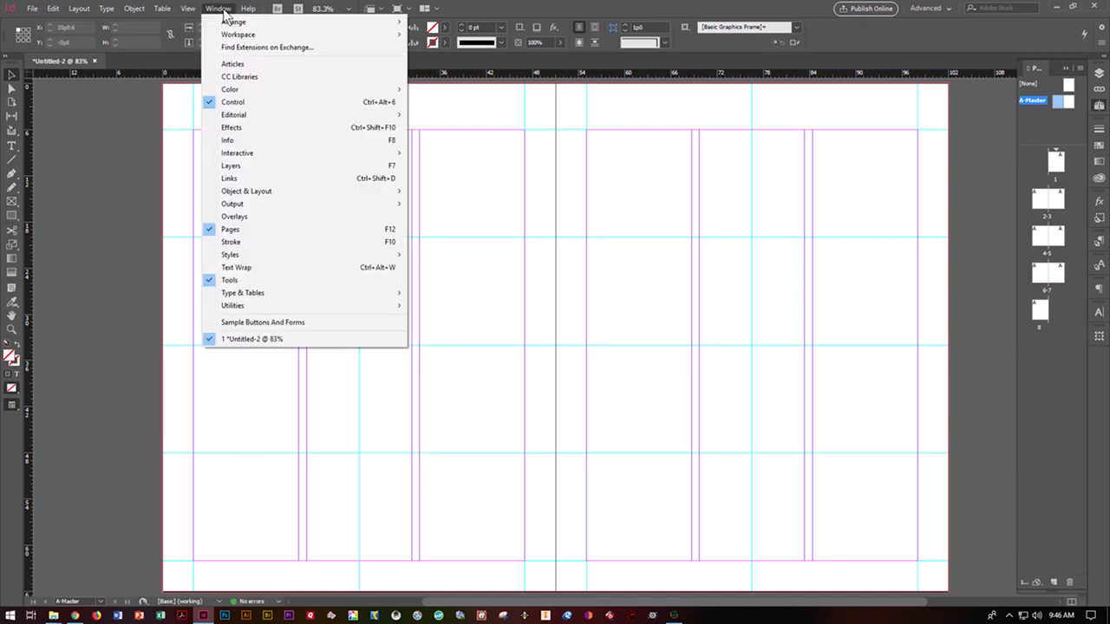
pyautogui.moveTo(298, 190)
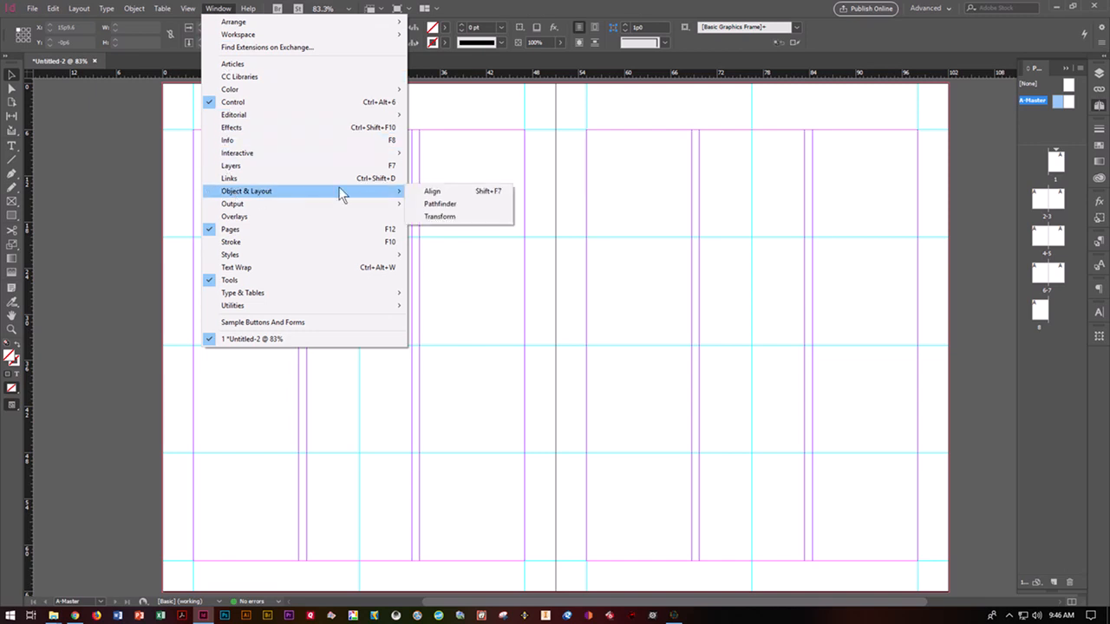
pyautogui.click(444, 217)
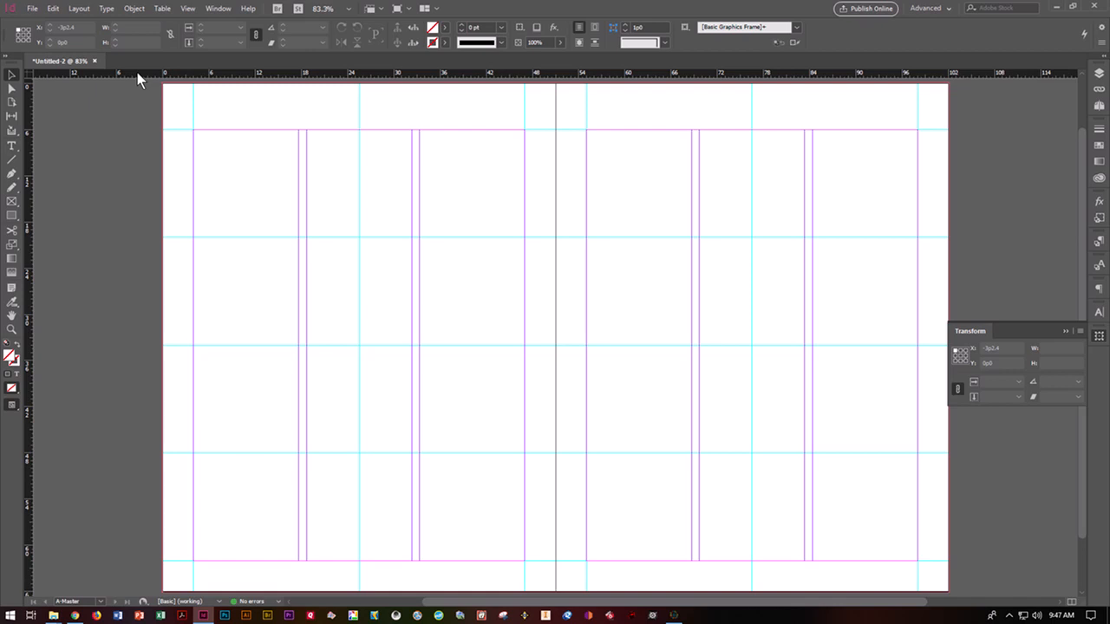
pyautogui.moveTo(136, 71); pyautogui.dragTo(136, 106)
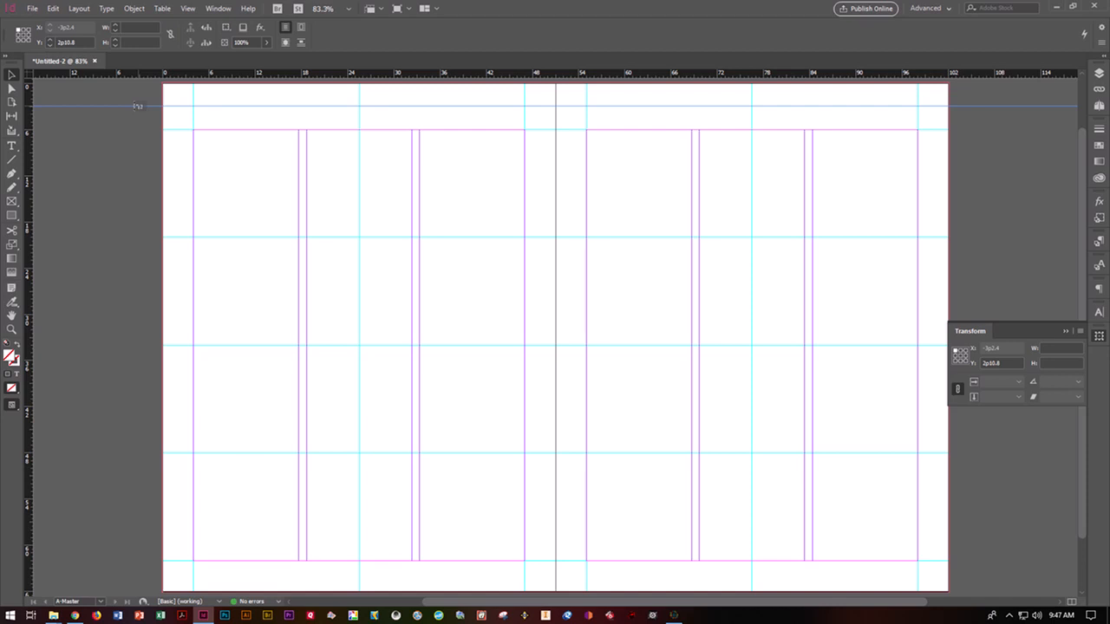
pyautogui.moveTo(136, 106); pyautogui.dragTo(136, 105)
pyautogui.click(139, 106)
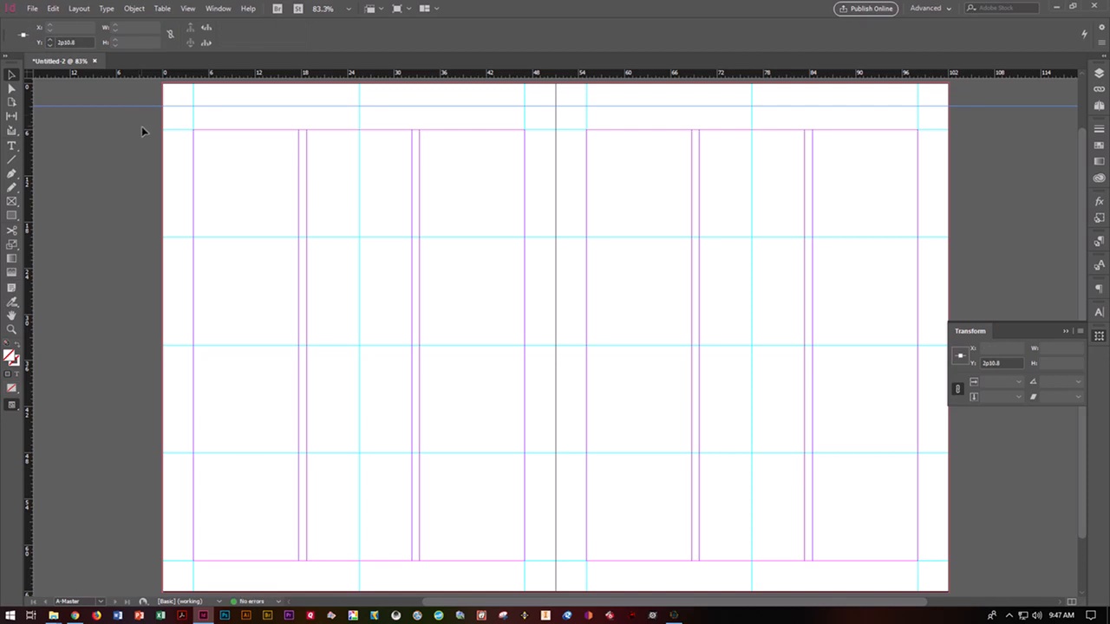
# Set the selected horizontal guide's Y position to 2p6
pyautogui.click(1009, 362)
pyautogui.press('BackSpace')
pyautogui.press('BackSpace')
pyautogui.press('BackSpace')
pyautogui.press('BackSpace')
pyautogui.press('BackSpace')
pyautogui.write('p6')
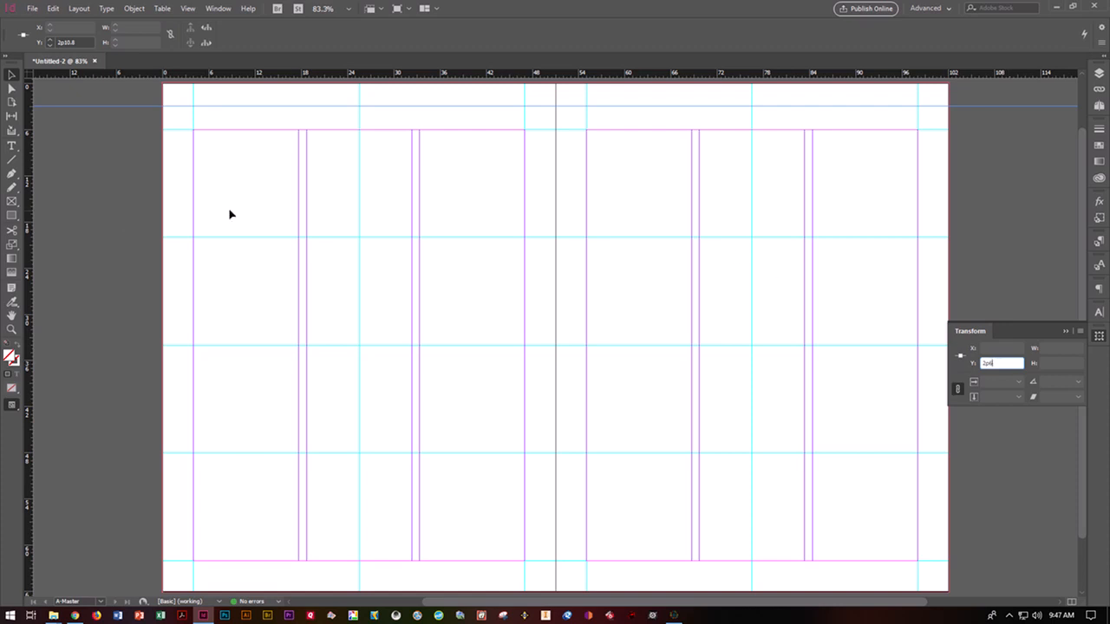
pyautogui.press('Return')
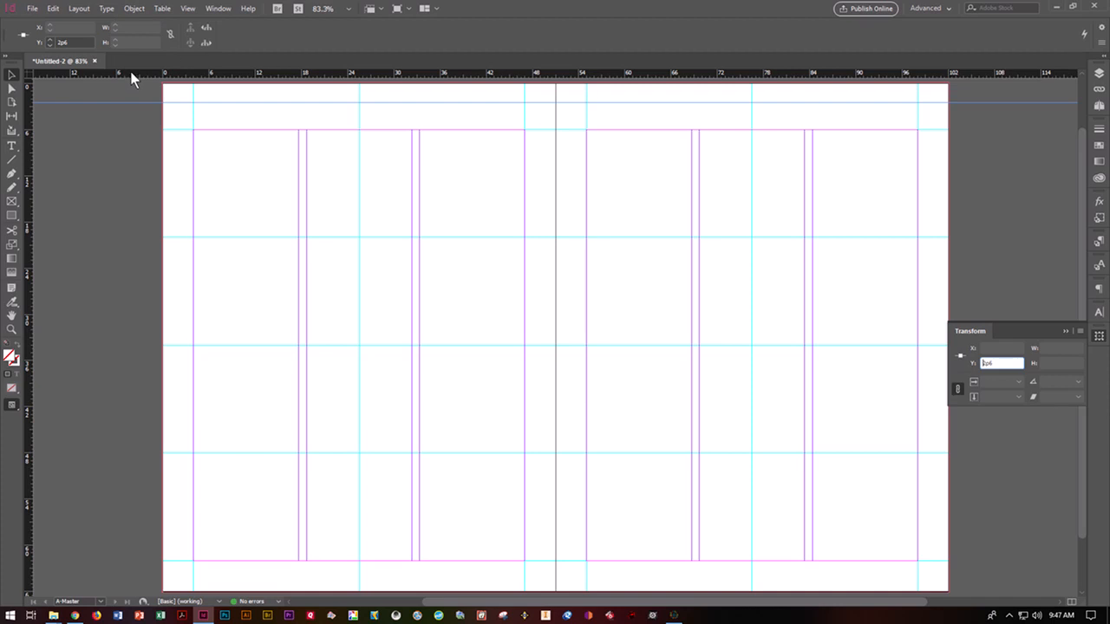
# Add a second horizontal guide across the master spread just above the top margin and set its Y position to 5p0
pyautogui.moveTo(131, 76); pyautogui.dragTo(131, 121)
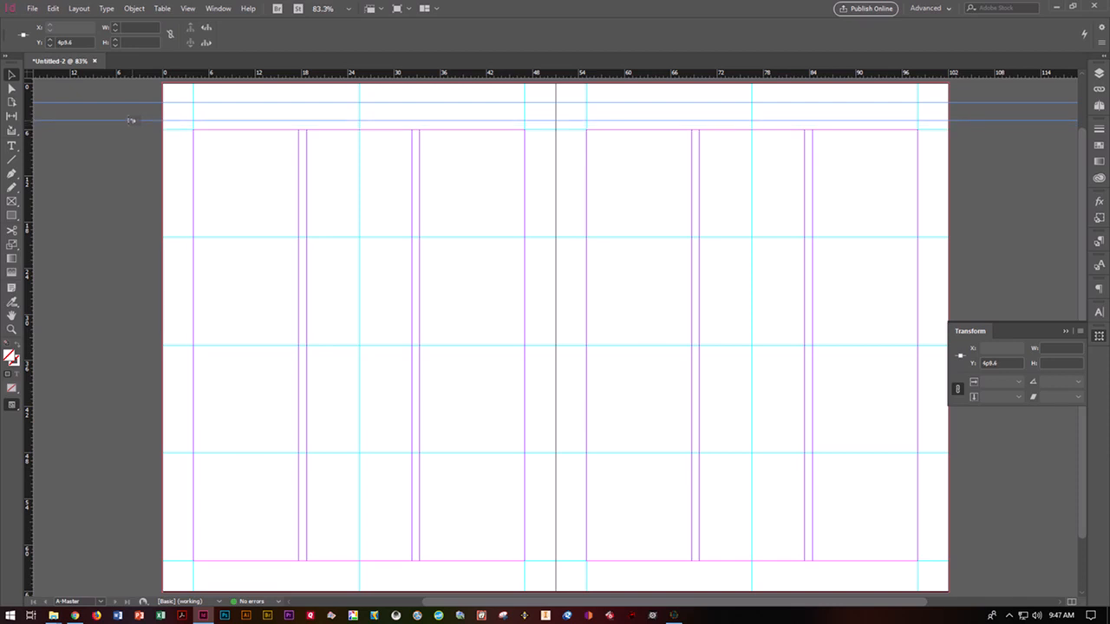
pyautogui.moveTo(130, 119); pyautogui.dragTo(130, 120)
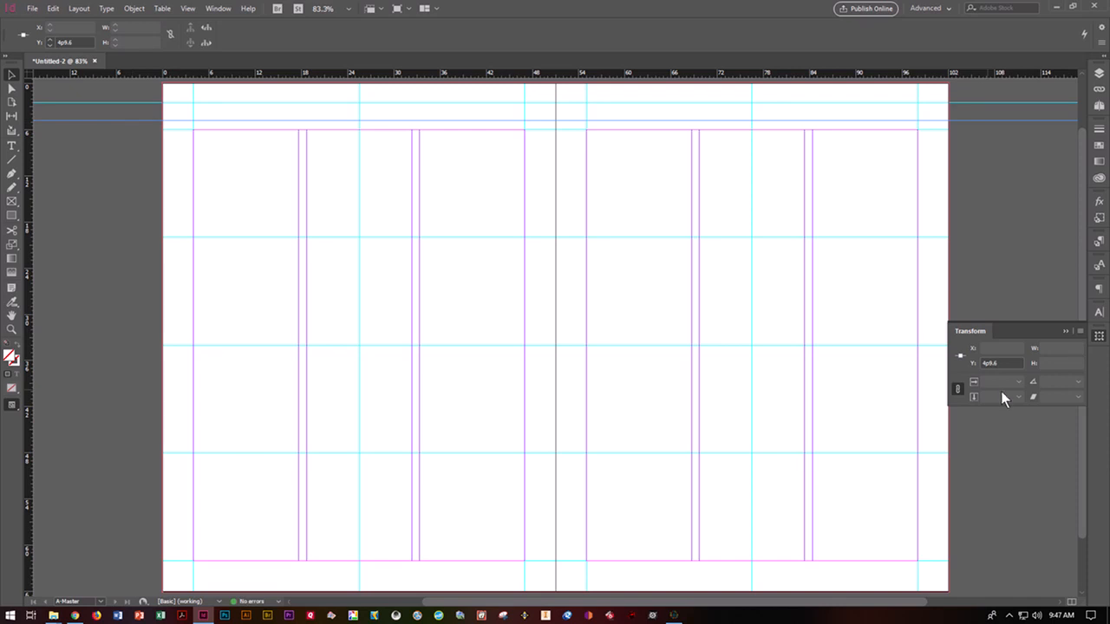
pyautogui.doubleClick(1006, 362)
pyautogui.write('5p')
pyautogui.press('Return')
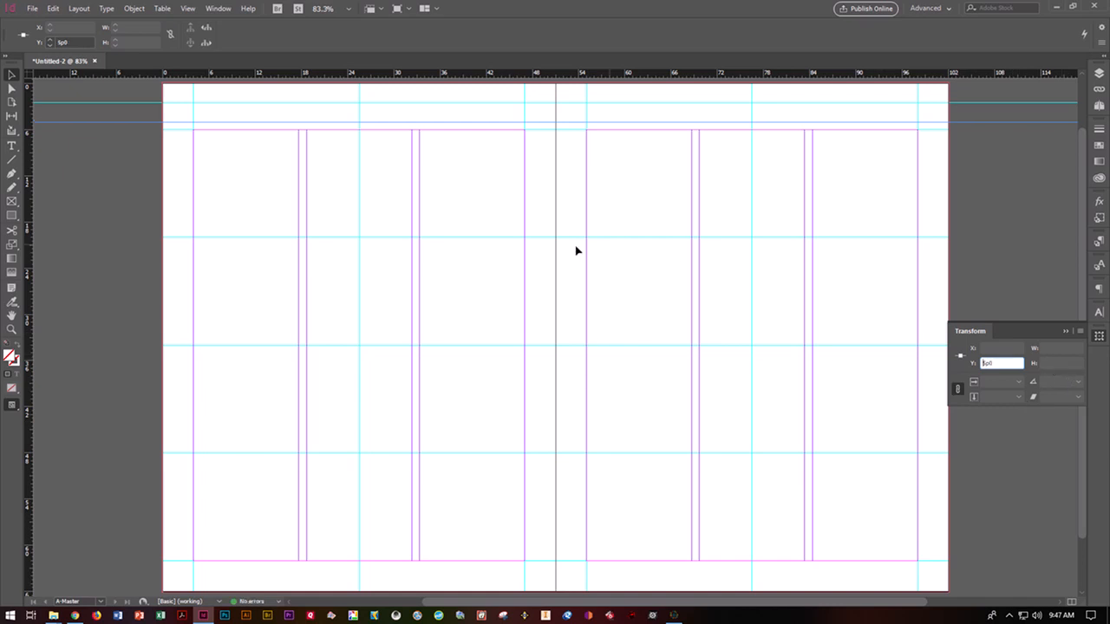
pyautogui.moveTo(273, 76); pyautogui.dragTo(202, 569)
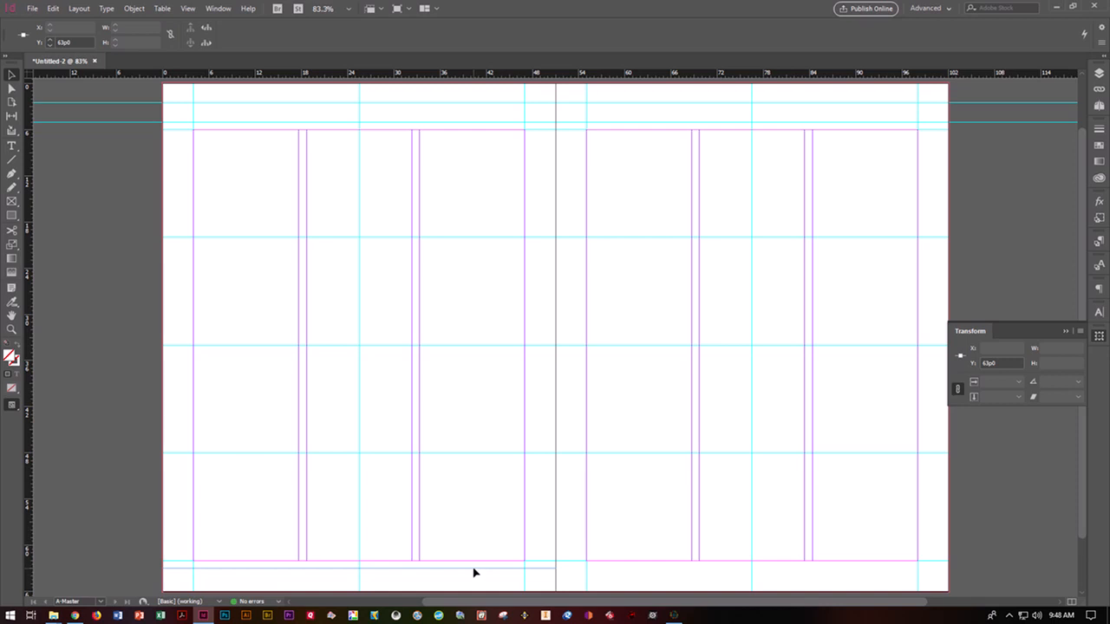
pyautogui.press('Delete')
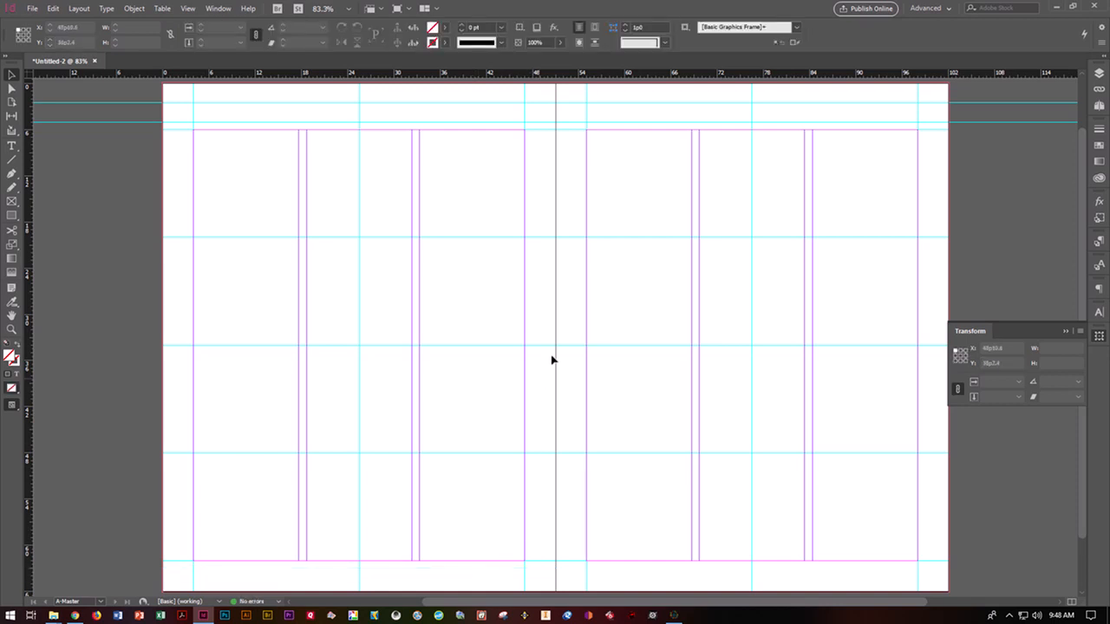
pyautogui.moveTo(511, 74); pyautogui.dragTo(500, 570)
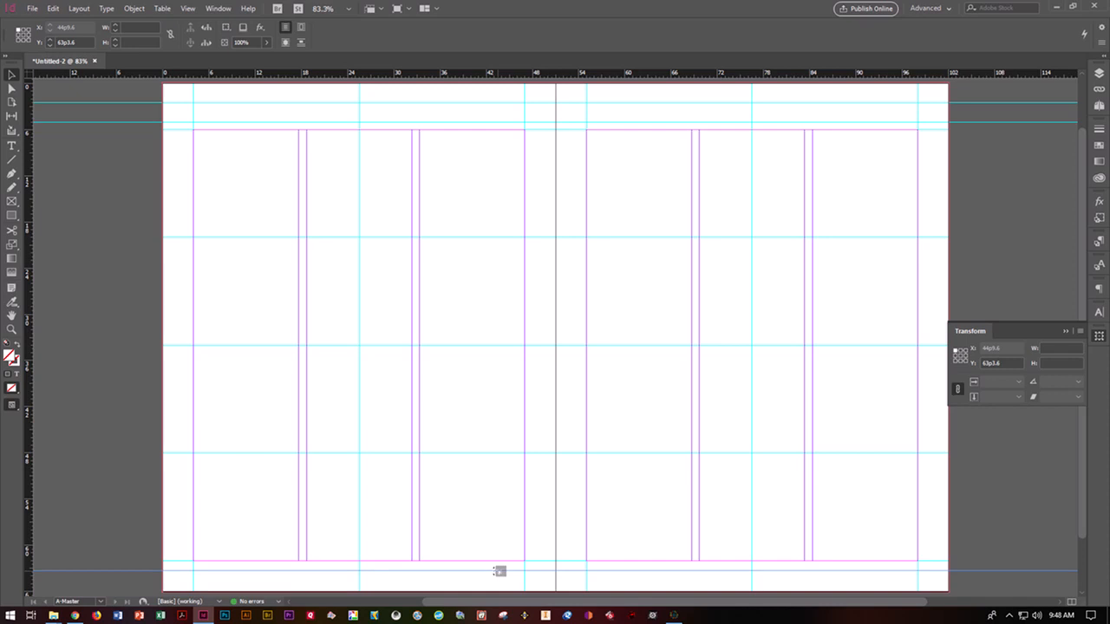
pyautogui.moveTo(499, 571); pyautogui.dragTo(499, 571)
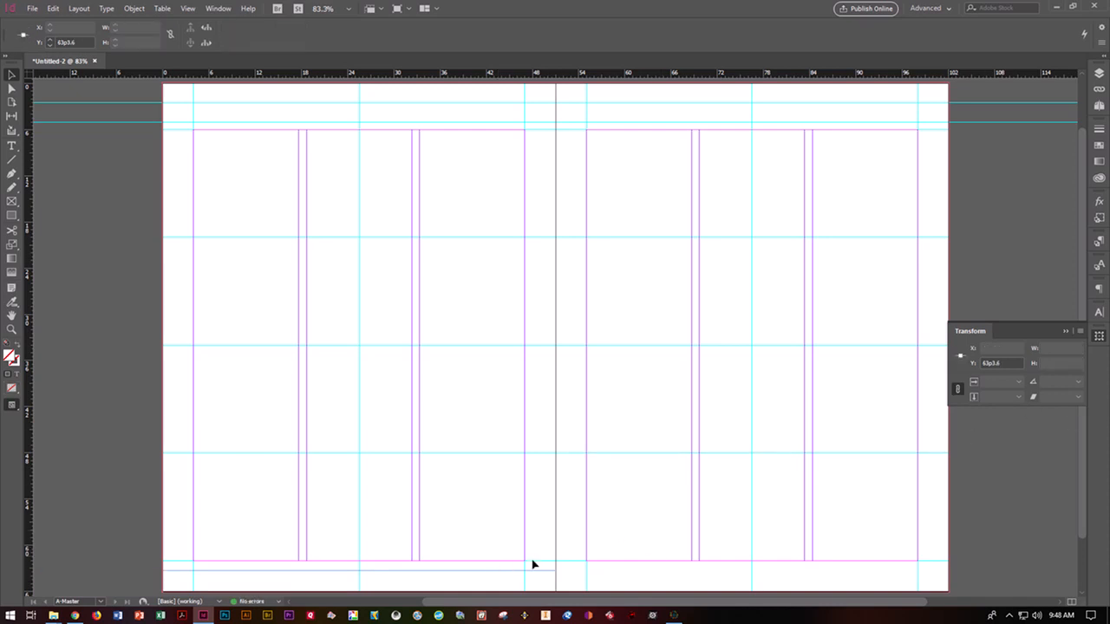
pyautogui.press('Delete')
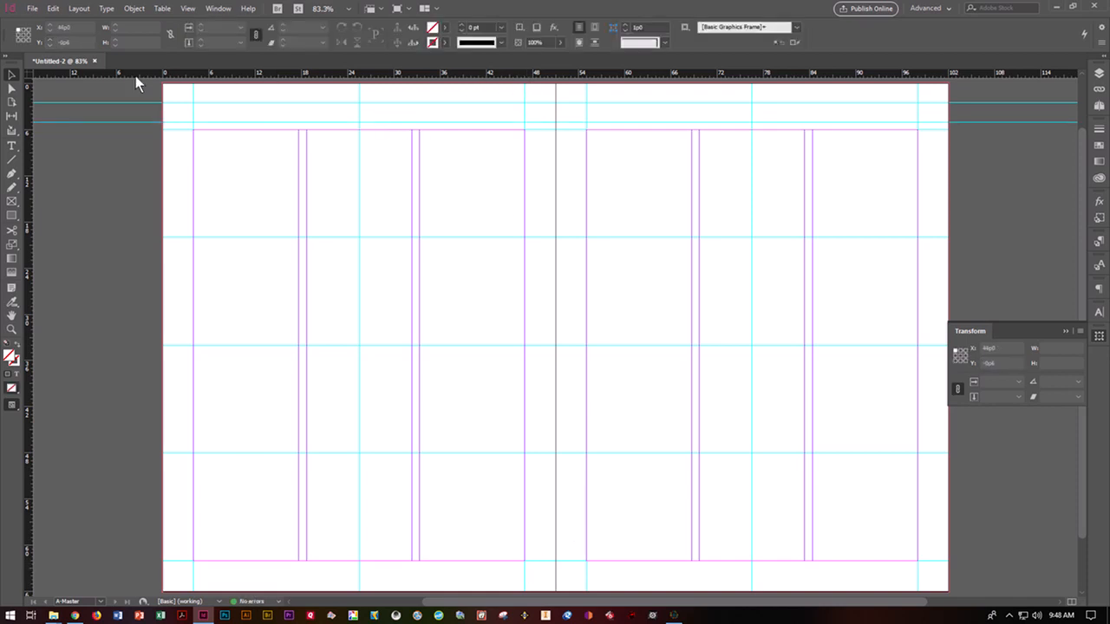
# Add a horizontal guide across the whole master spread below the bottom margin, set its Y position to 63, and deselect it
pyautogui.moveTo(128, 76); pyautogui.dragTo(121, 570)
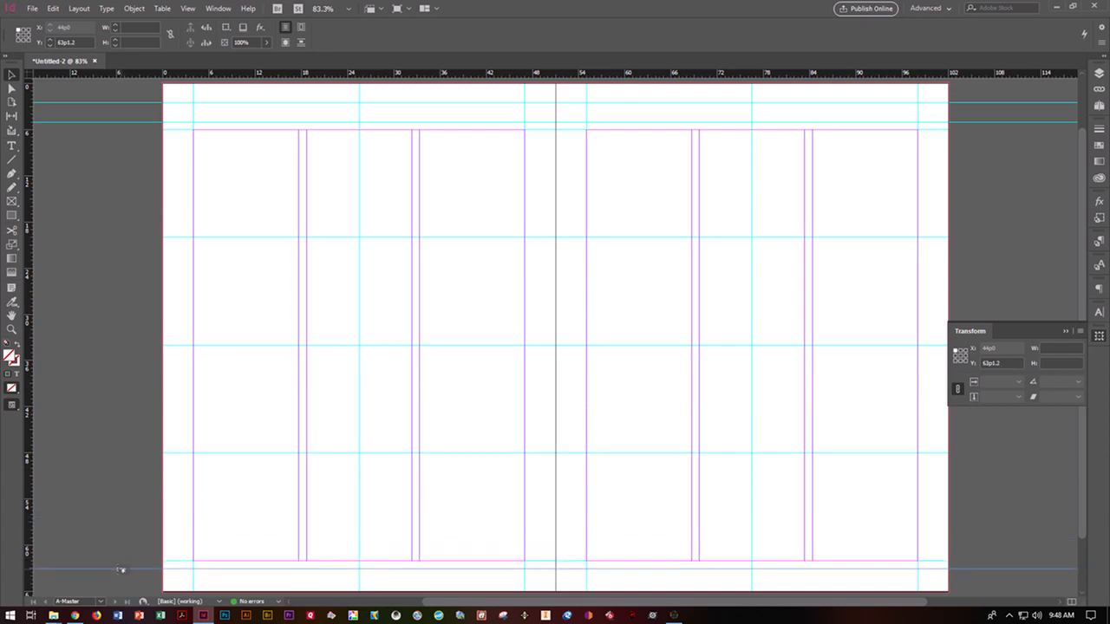
pyautogui.click(1010, 362)
pyautogui.press('BackSpace')
pyautogui.press('BackSpace')
pyautogui.press('BackSpace')
pyautogui.press('BackSpace')
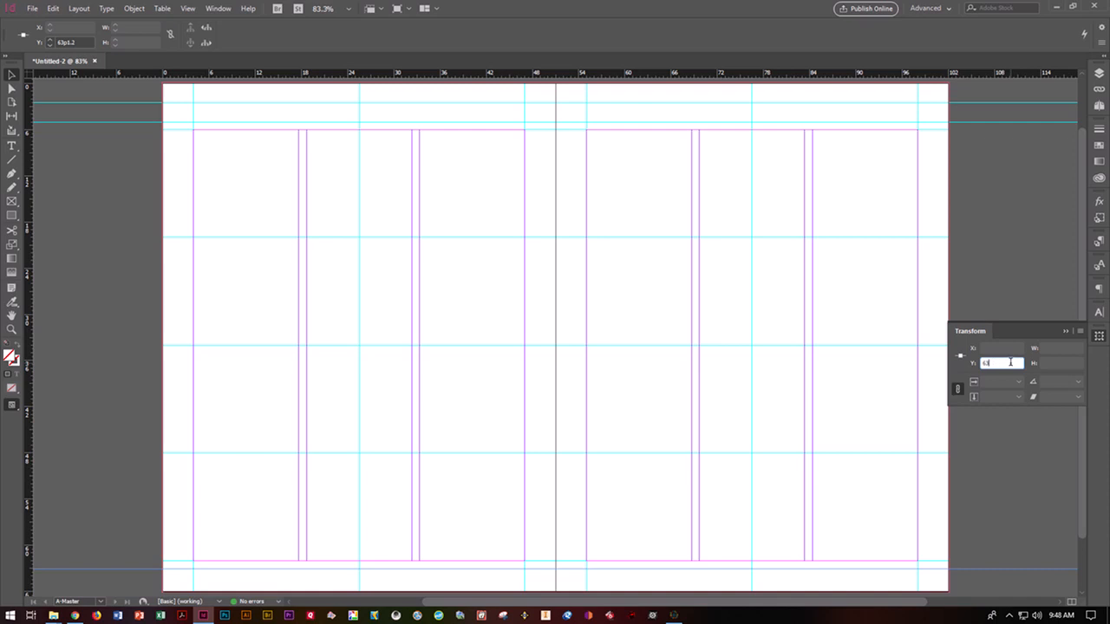
pyautogui.click(1026, 508)
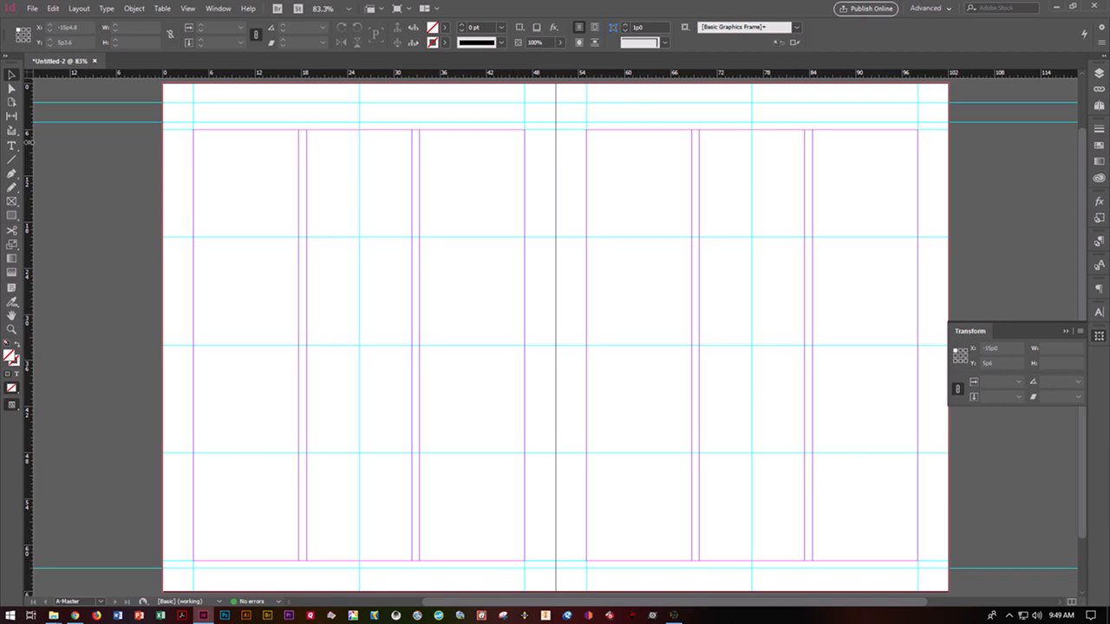
# Place vertical guides at 17p8 on the left master page and 84p4 on the right one, and hide the Transform settings
pyautogui.moveTo(29, 141); pyautogui.dragTo(301, 150)
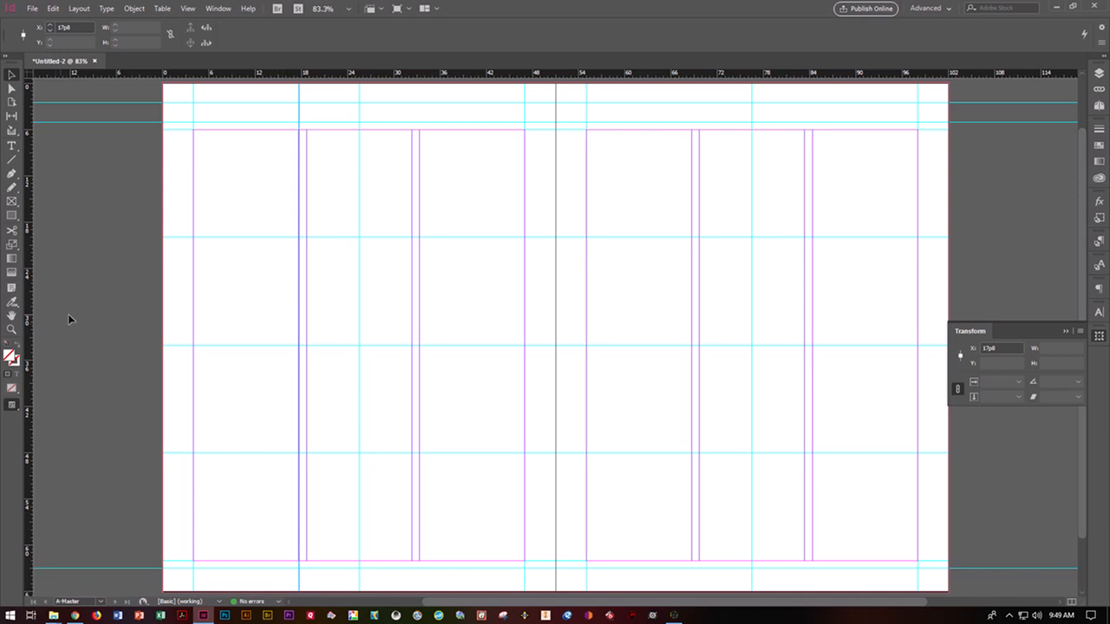
pyautogui.moveTo(27, 285); pyautogui.dragTo(812, 316)
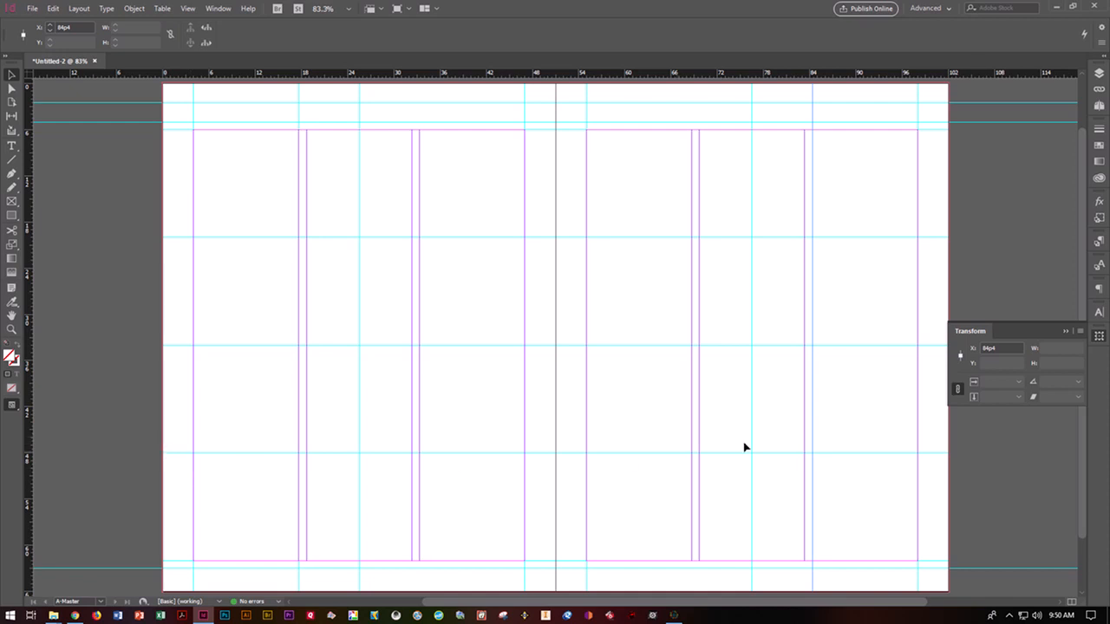
pyautogui.click(1065, 331)
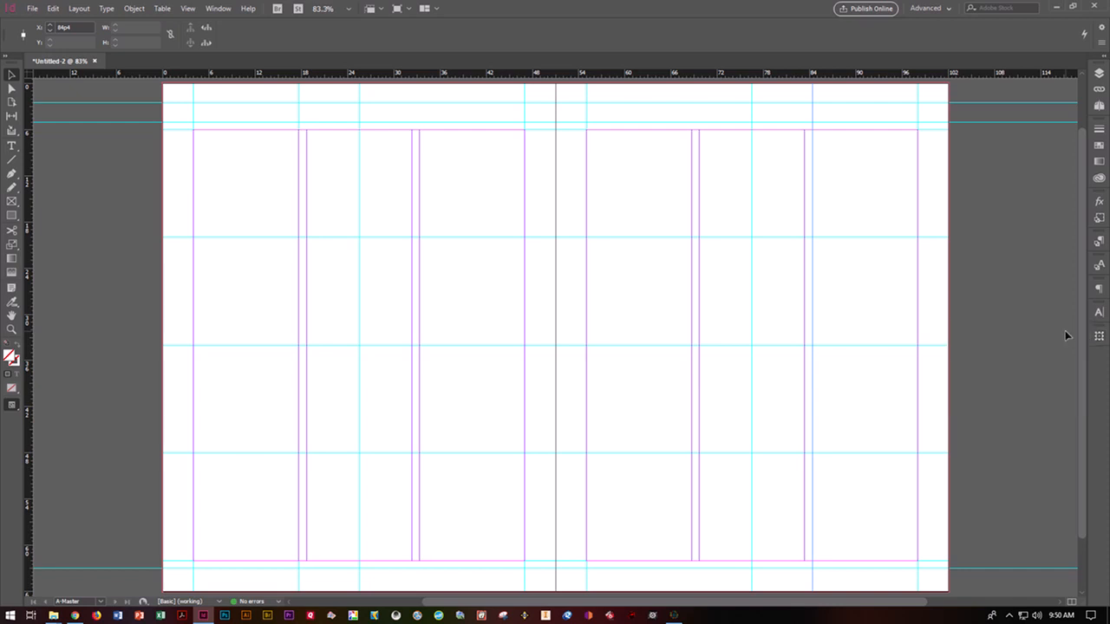
# Go to page 6 and place a vertical guide just outside its left margin at about 3p2.4
pyautogui.click(1099, 105)
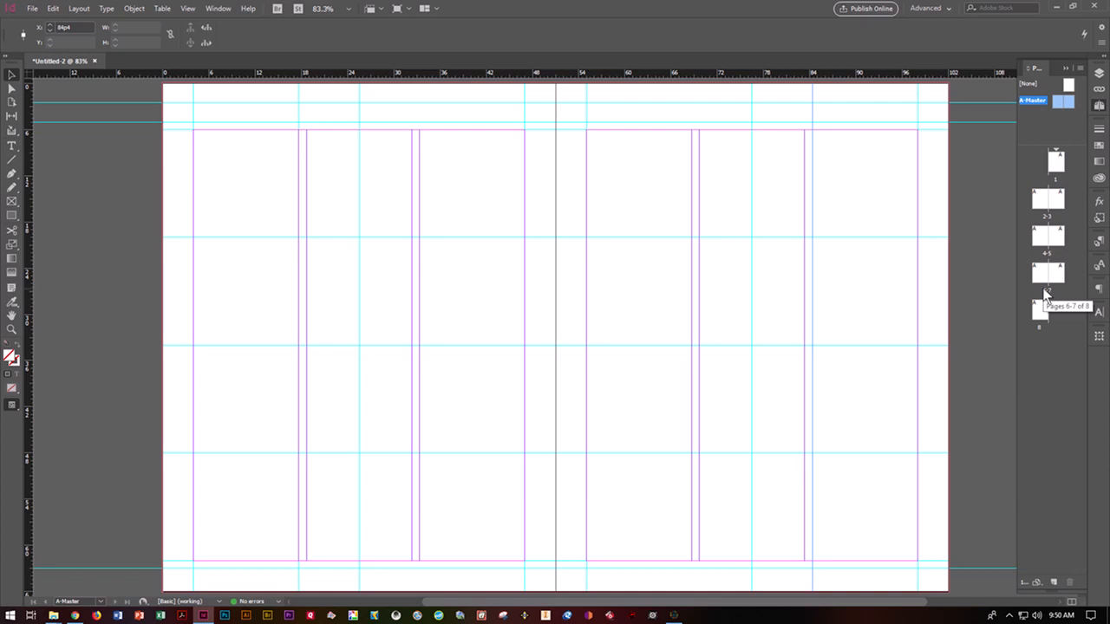
pyautogui.doubleClick(1041, 277)
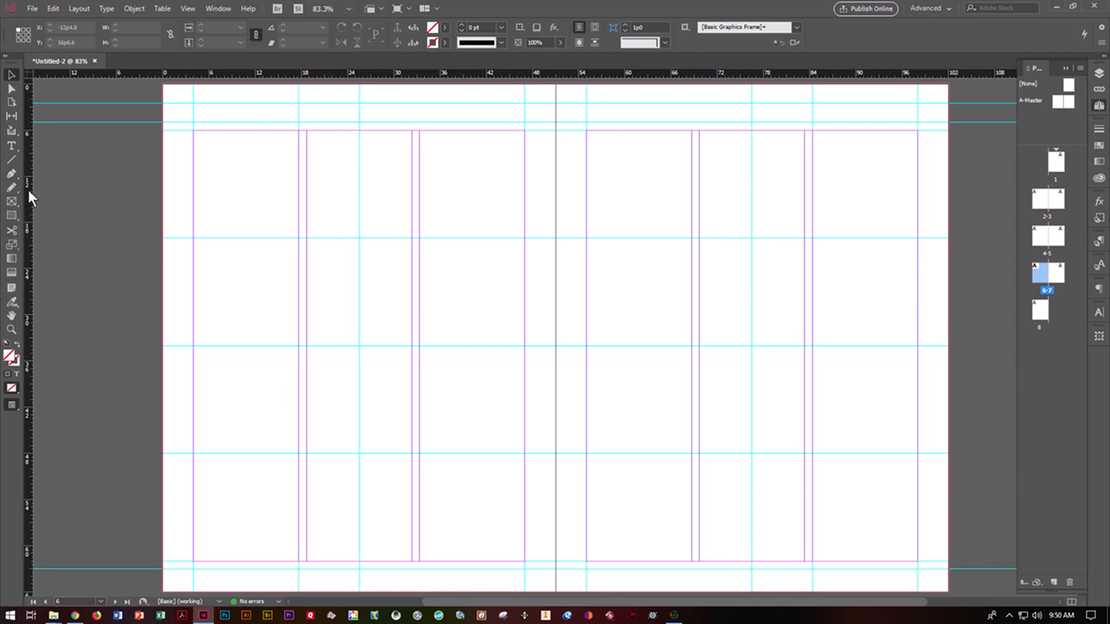
pyautogui.moveTo(27, 190); pyautogui.dragTo(187, 199)
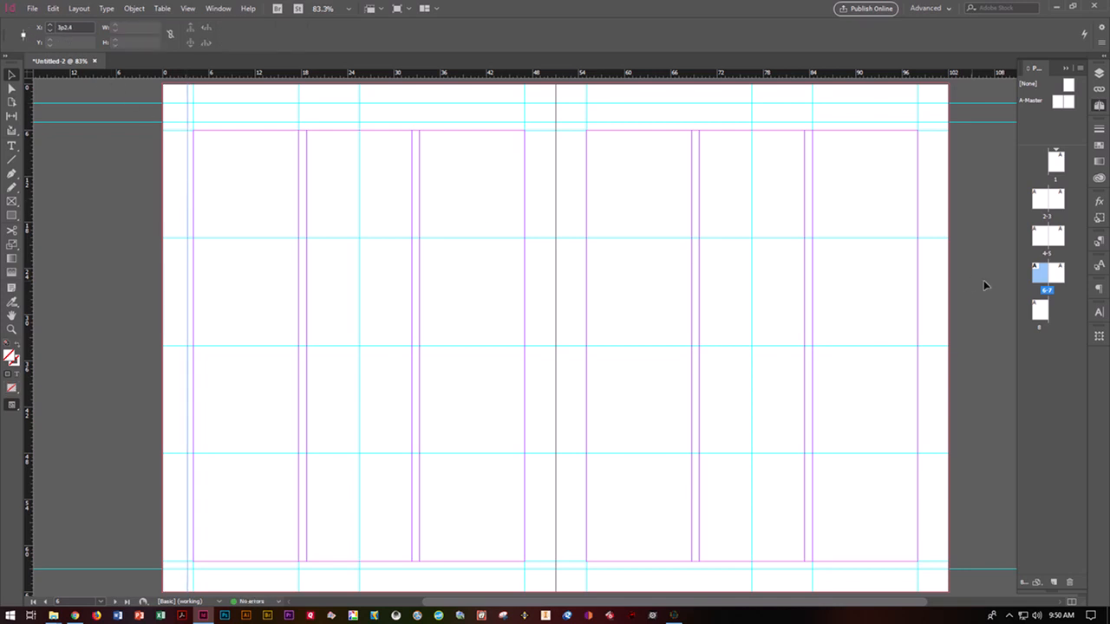
# Set the new vertical guide's X position on page 6 to 3p0 and deselect the guide
pyautogui.click(85, 28)
pyautogui.press('BackSpace')
pyautogui.press('BackSpace')
pyautogui.press('BackSpace')
pyautogui.write('0')
pyautogui.press('Return')
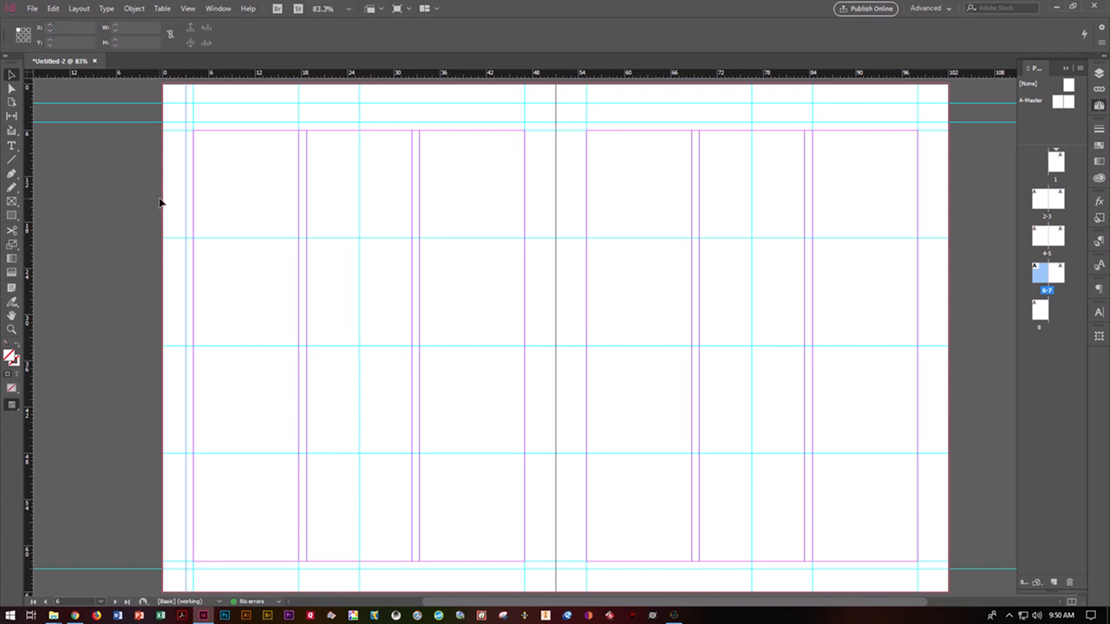
pyautogui.click(187, 204)
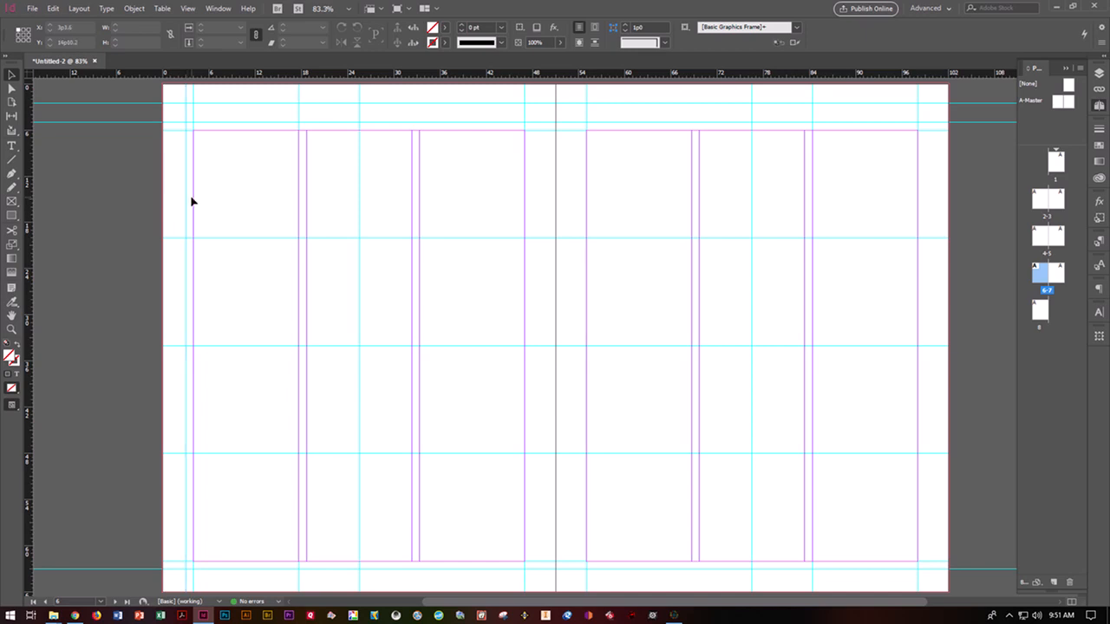
# Step and repeat the vertical guide at 3p0 on page 6 three times with a horizontal offset of 7 picas, and deselect the guides
pyautogui.click(186, 145)
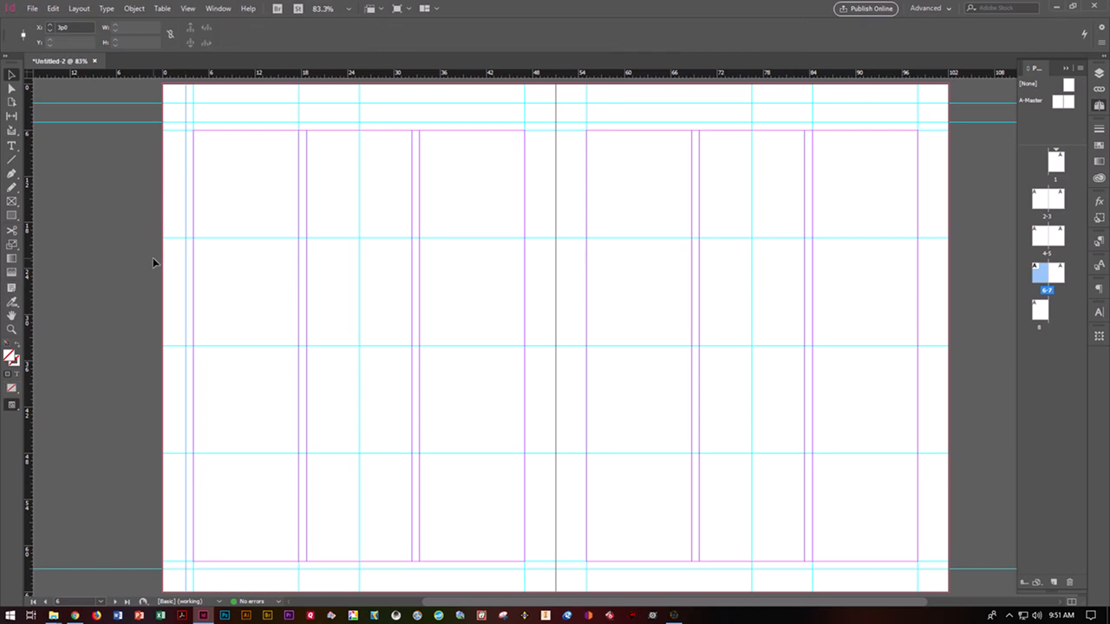
pyautogui.click(55, 9)
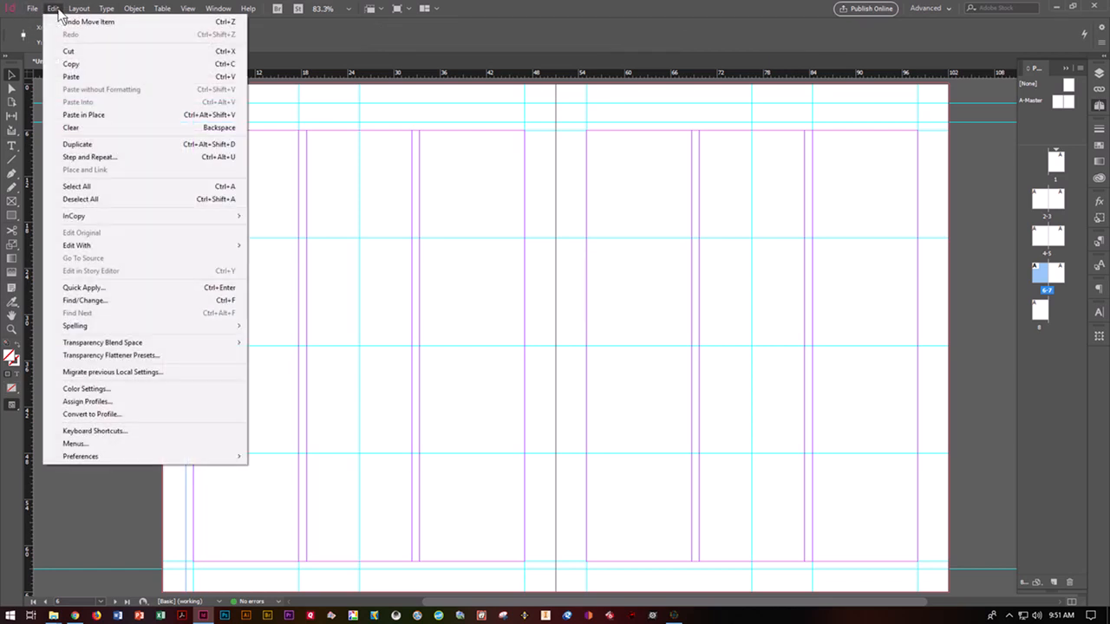
pyautogui.click(105, 157)
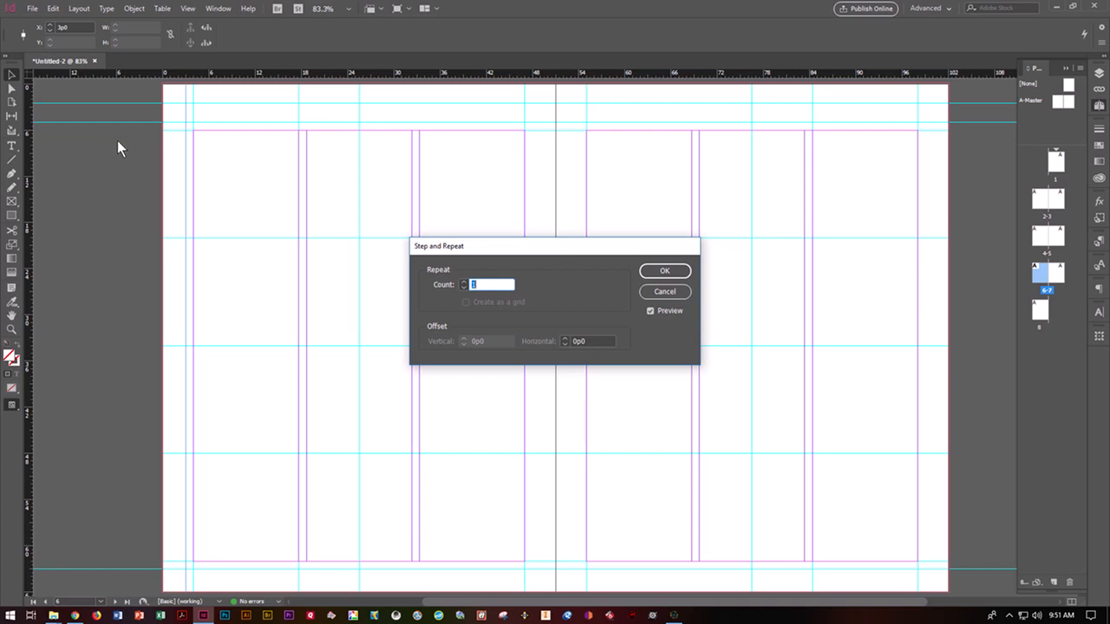
pyautogui.write('3')
pyautogui.doubleClick(589, 341)
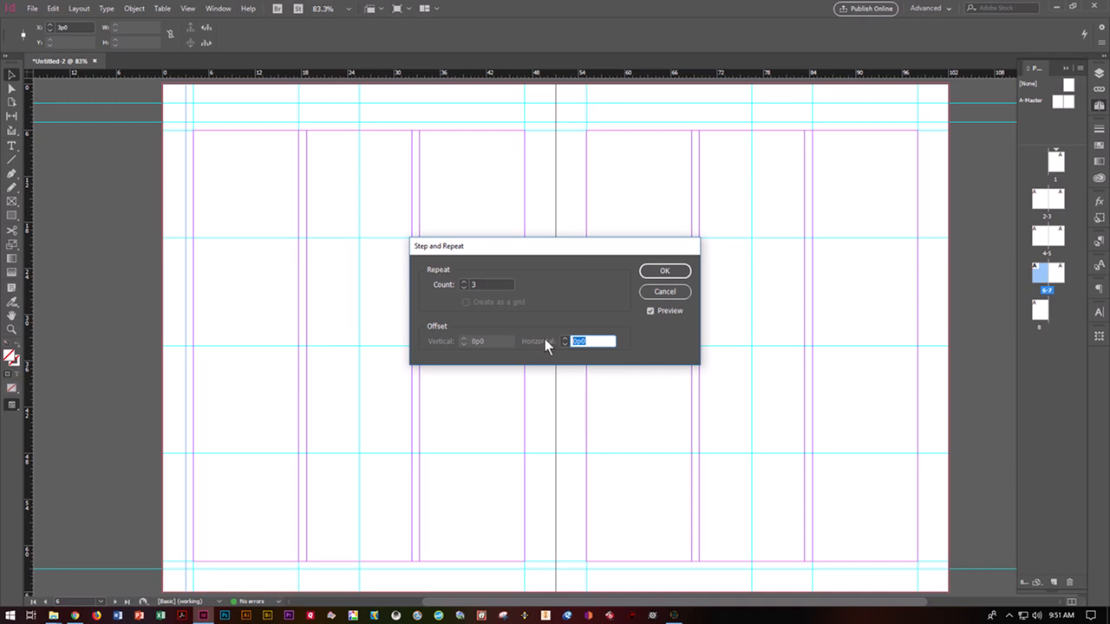
pyautogui.write('7')
pyautogui.click(664, 271)
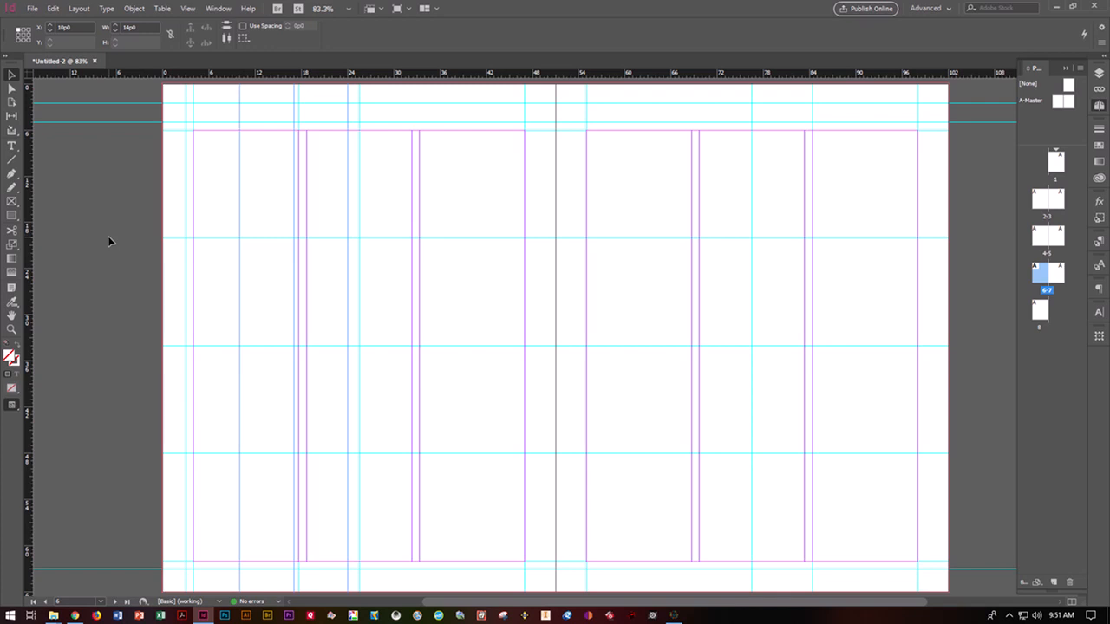
pyautogui.moveTo(109, 229); pyautogui.dragTo(408, 306)
pyautogui.click(76, 307)
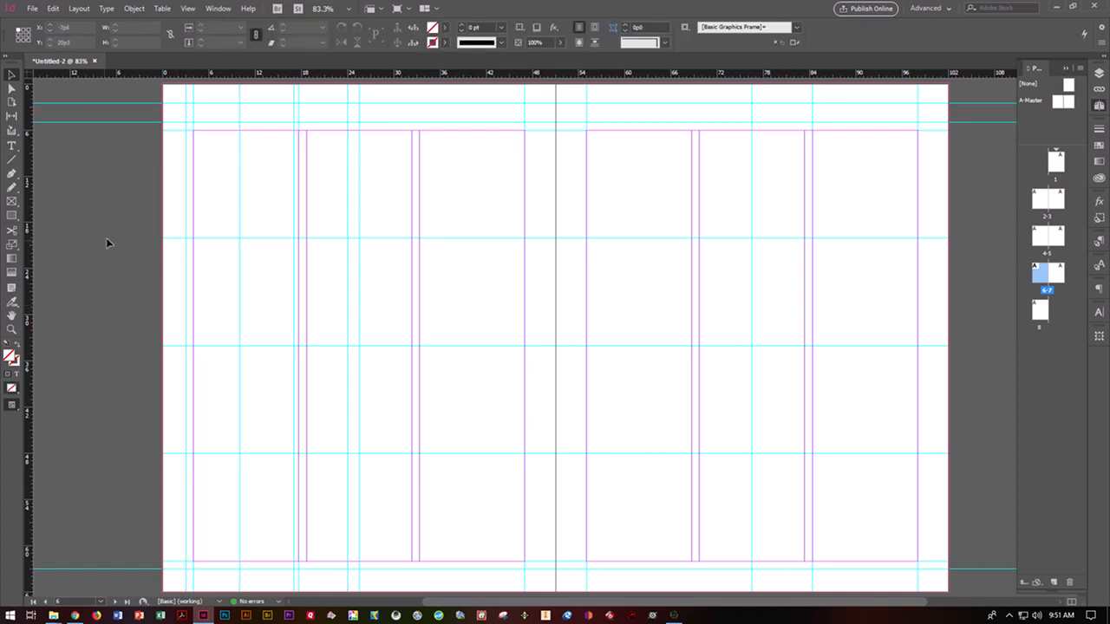
# Copy the four evenly spaced vertical guides from page 6 and paste them in place on page 8
pyautogui.moveTo(111, 232); pyautogui.dragTo(440, 332)
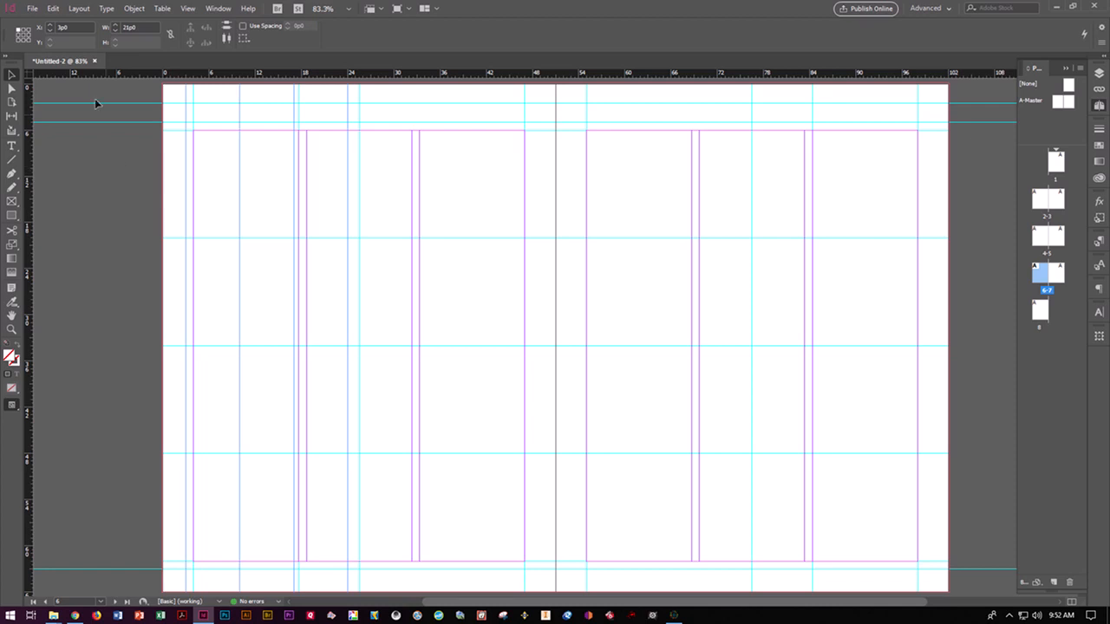
pyautogui.click(54, 9)
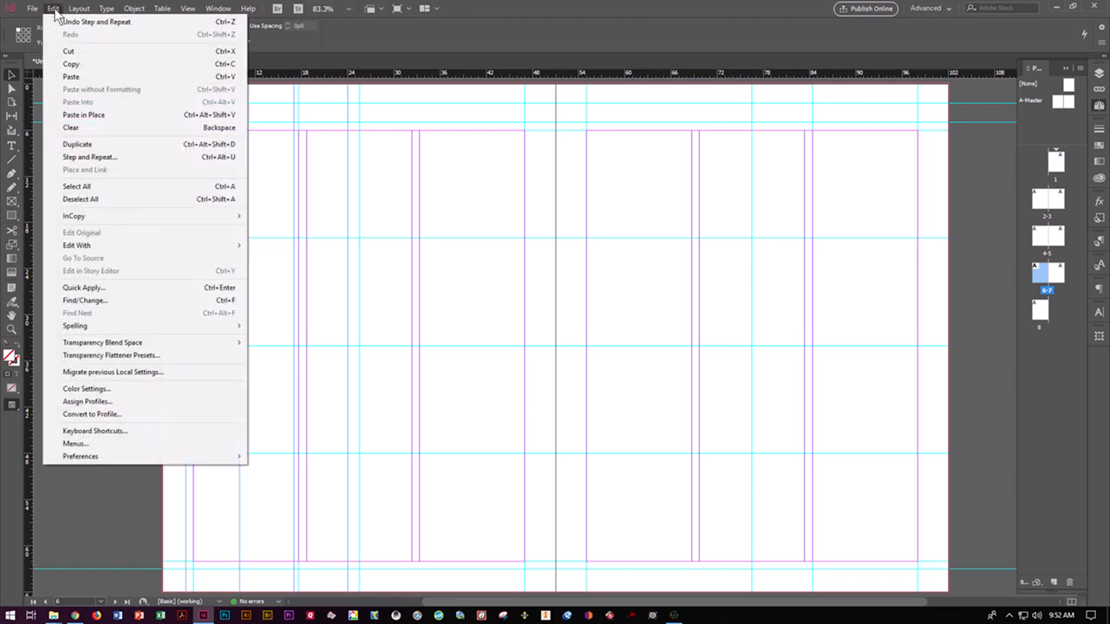
pyautogui.click(76, 66)
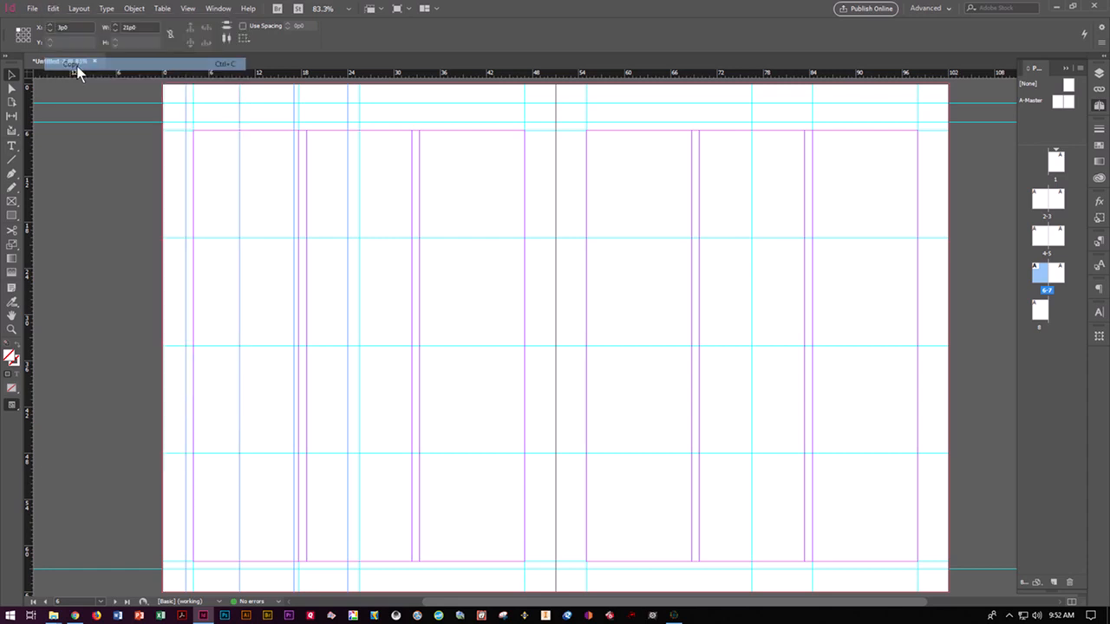
pyautogui.doubleClick(1042, 308)
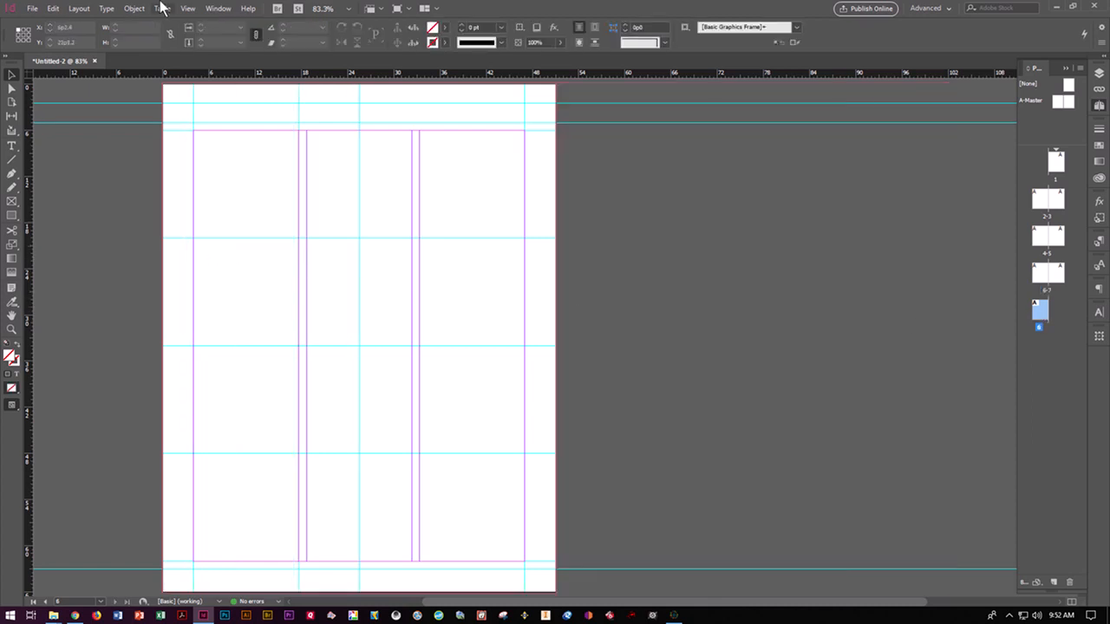
pyautogui.click(53, 9)
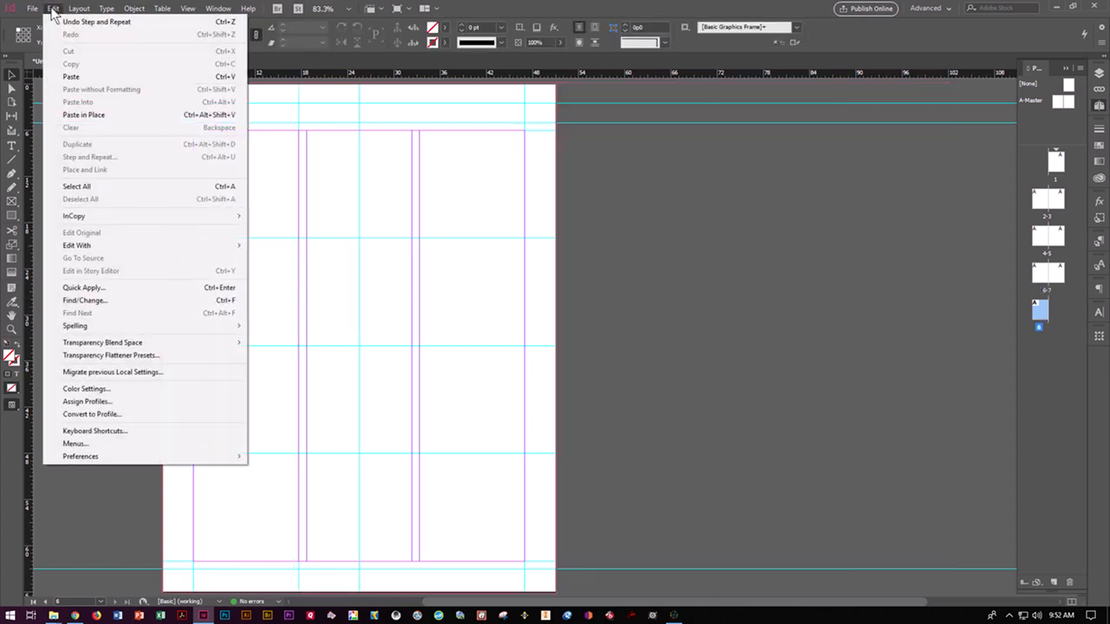
pyautogui.click(94, 116)
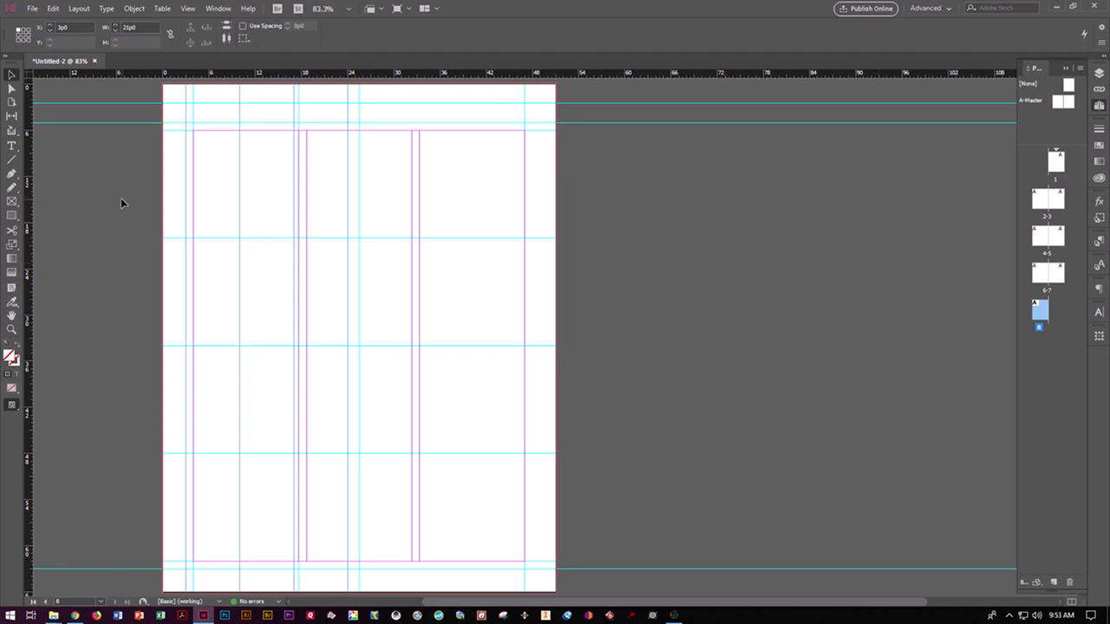
# Delete the four pasted vertical guides from page 8
pyautogui.click(84, 201)
pyautogui.moveTo(93, 199); pyautogui.dragTo(532, 353)
pyautogui.moveTo(77, 171); pyautogui.dragTo(498, 362)
pyautogui.press('Delete')
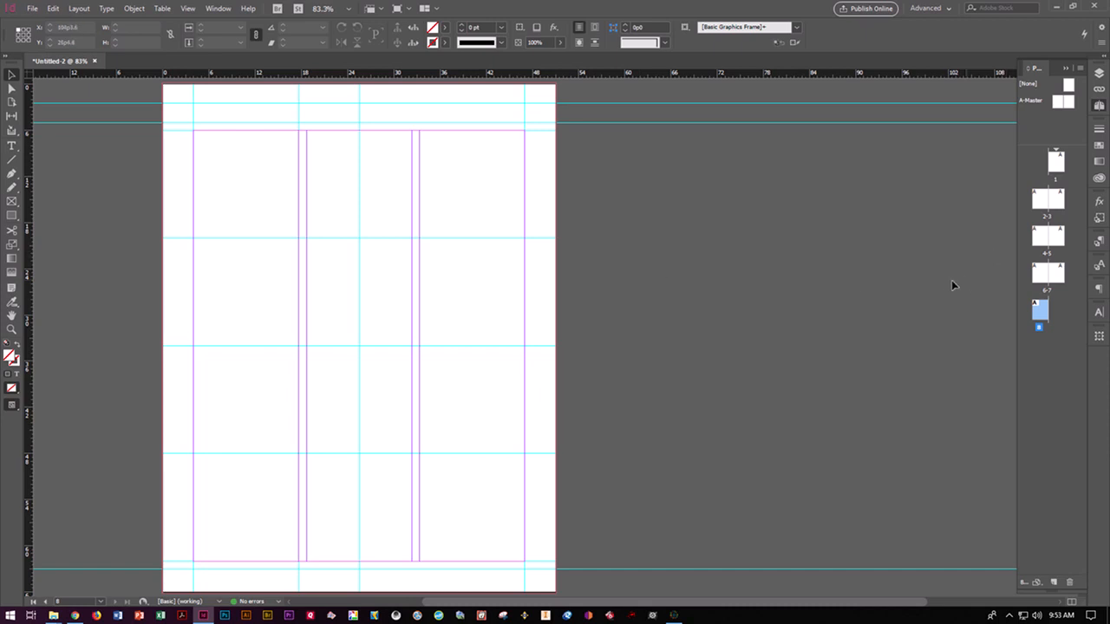
# On the left A-Master page, draw a footer text frame about 21p6 by 1p9.6 from the left margin to the center guide, just below the Y 63 guide
pyautogui.doubleClick(1062, 102)
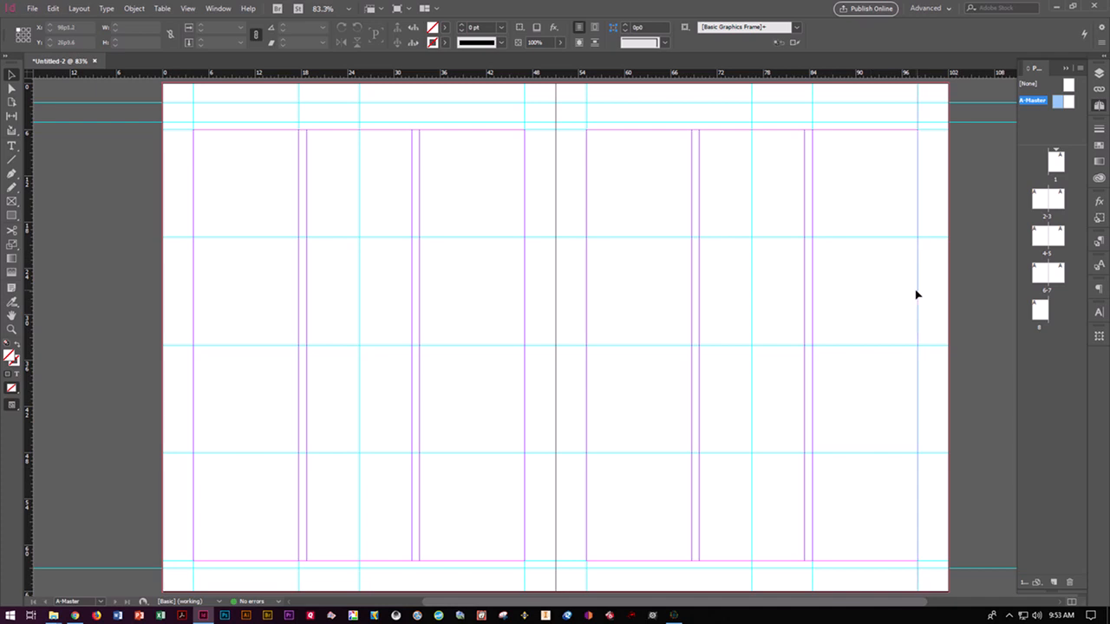
pyautogui.click(12, 147)
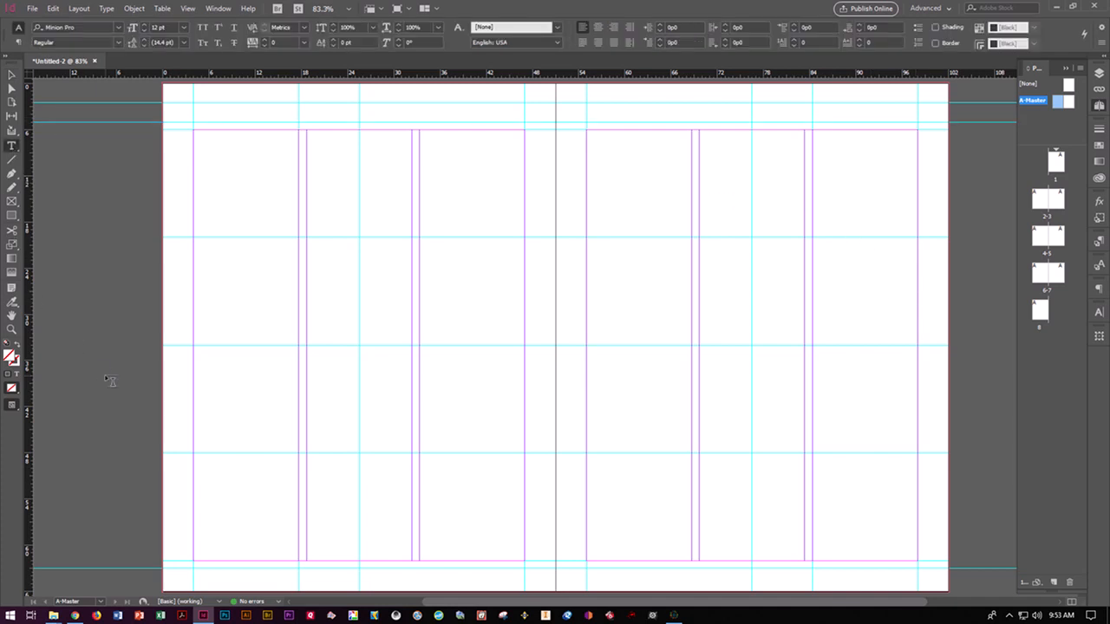
pyautogui.hotkey('ctrl', '=')
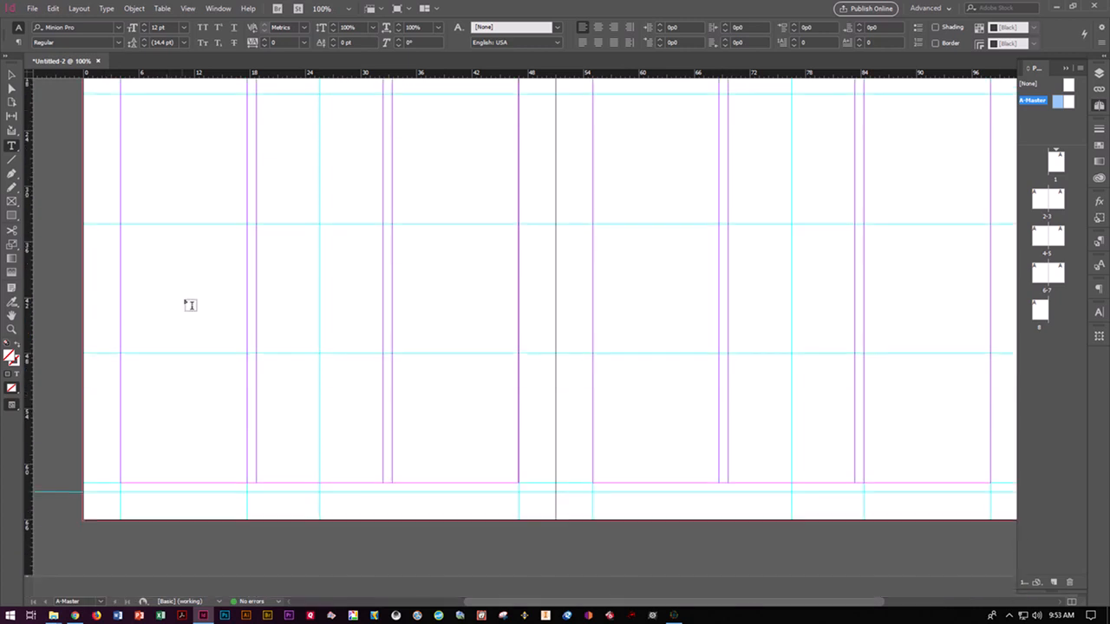
pyautogui.hotkey('ctrl', '=')
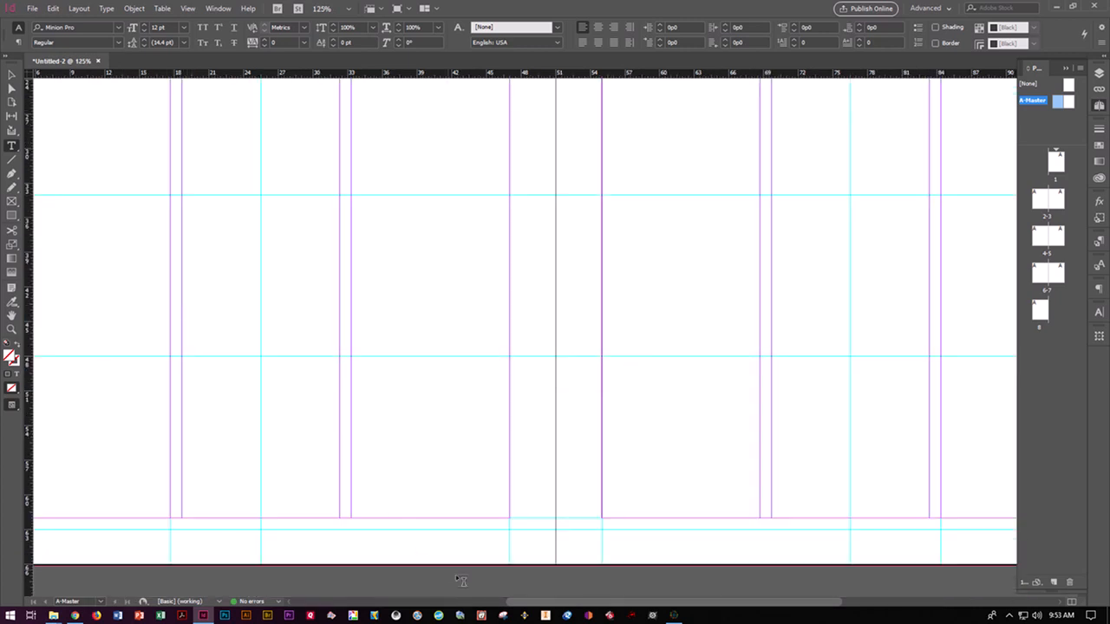
pyautogui.moveTo(518, 601); pyautogui.dragTo(442, 601)
pyautogui.scroll(-2, 428, 439)
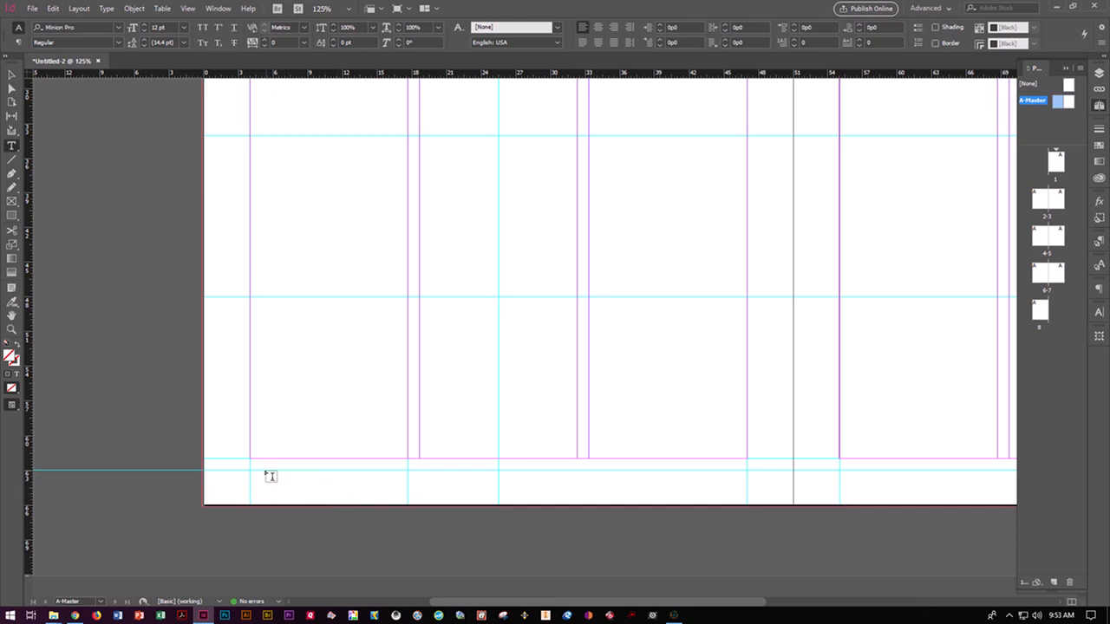
pyautogui.moveTo(251, 473); pyautogui.dragTo(499, 495)
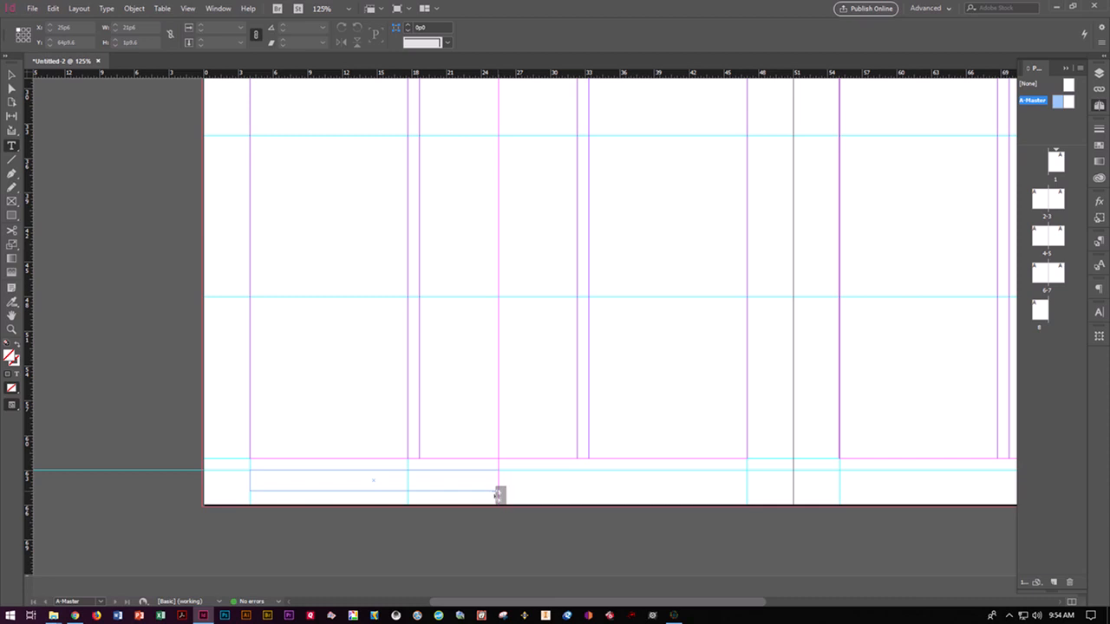
pyautogui.moveTo(500, 495); pyautogui.dragTo(499, 494)
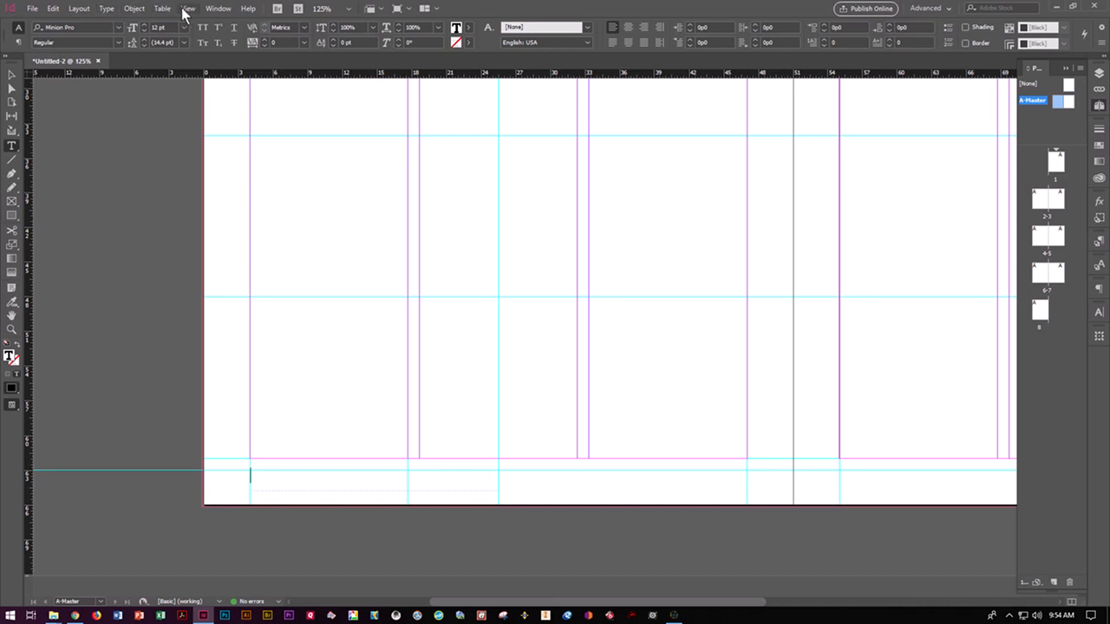
# Insert a current page number marker followed by an em space in the footer text frame
pyautogui.click(107, 8)
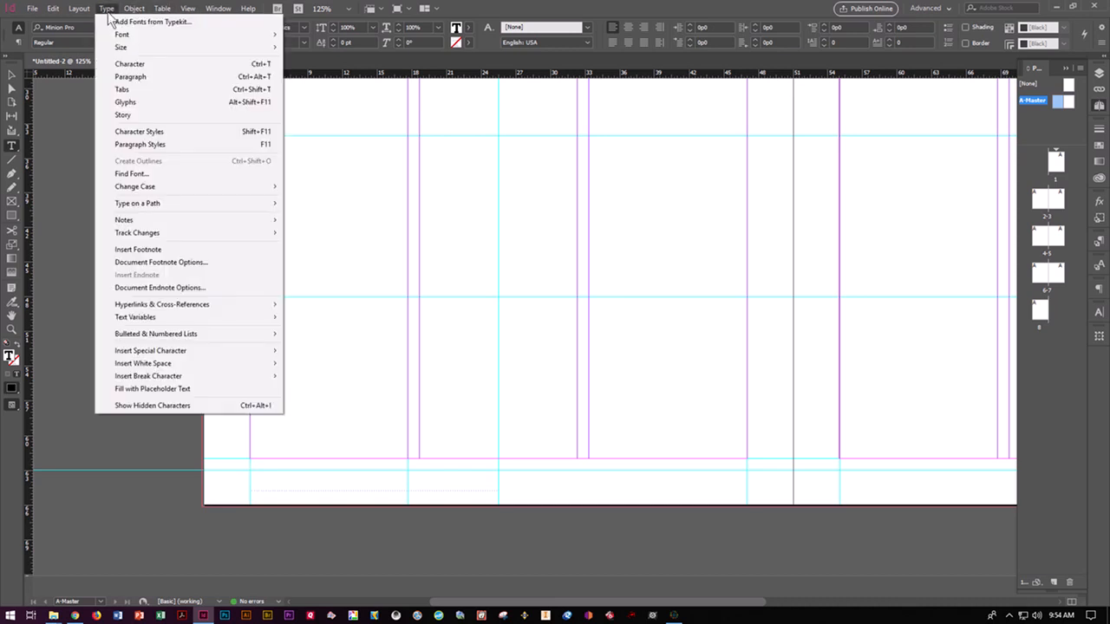
pyautogui.moveTo(195, 353)
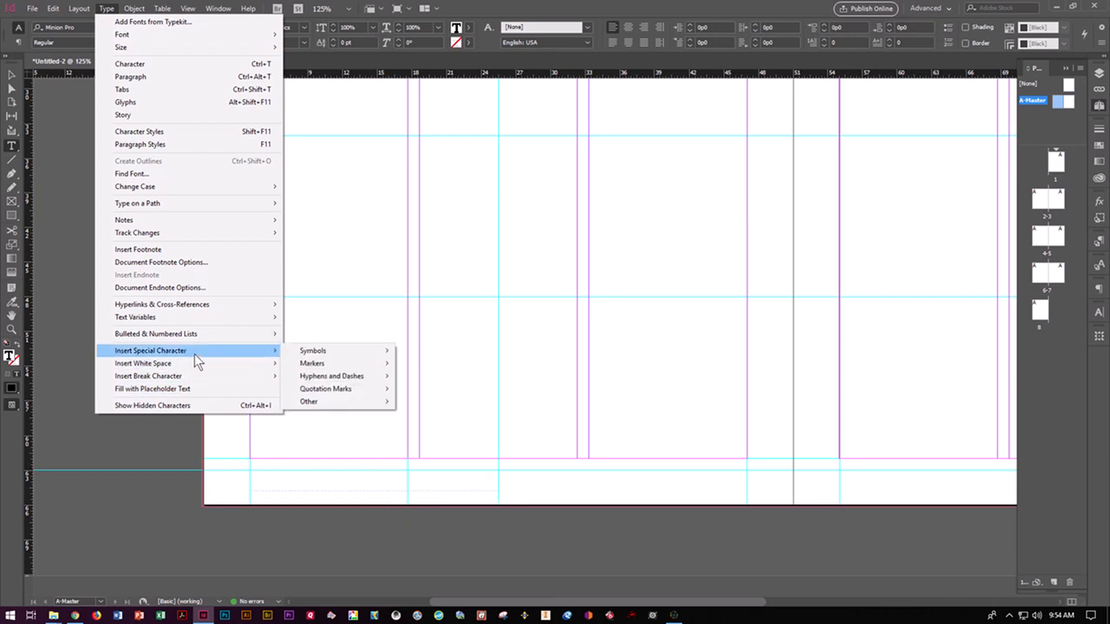
pyautogui.moveTo(299, 368)
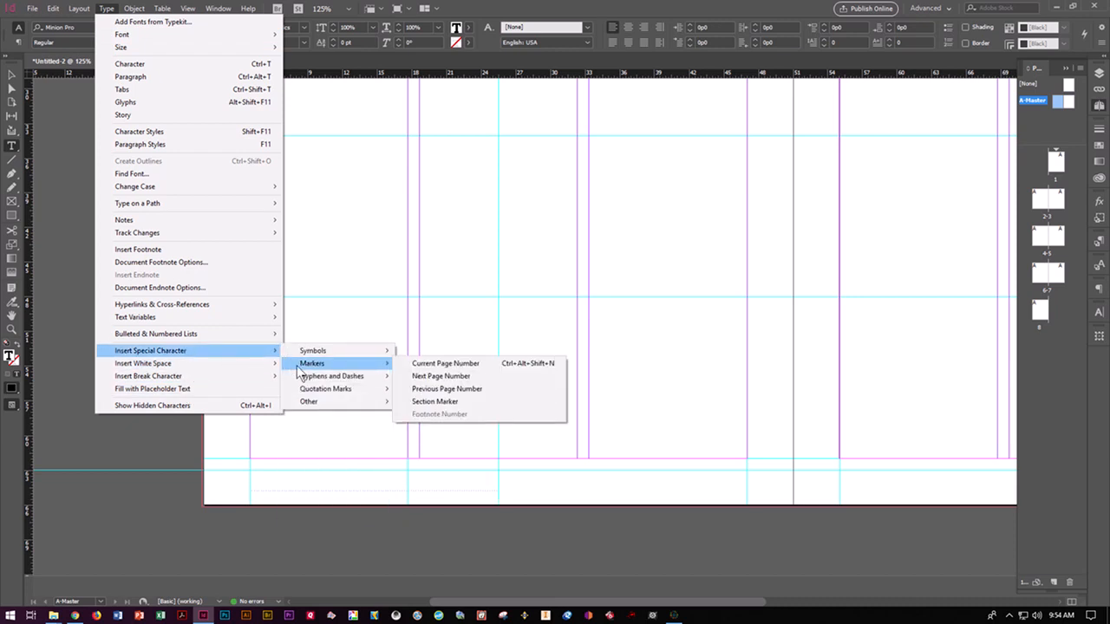
pyautogui.click(412, 365)
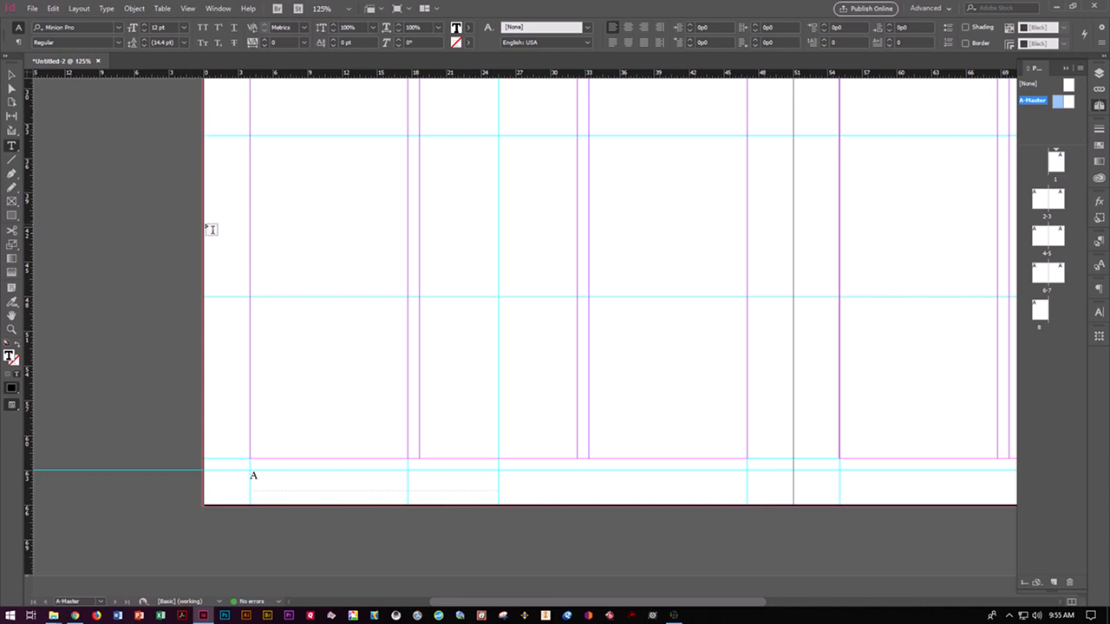
pyautogui.rightClick(262, 478)
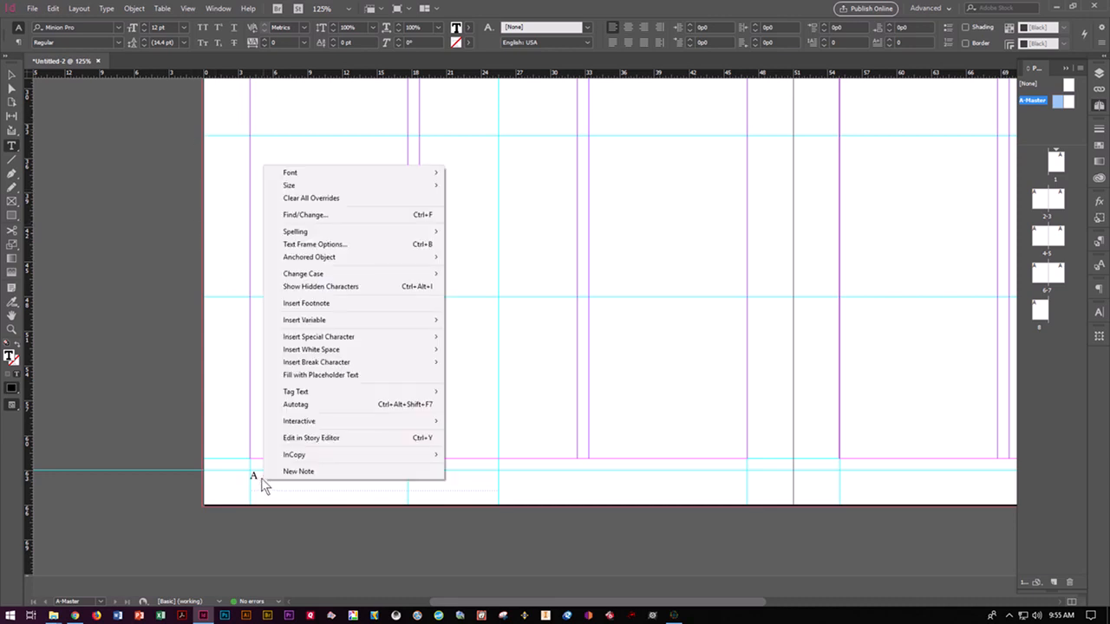
pyautogui.moveTo(301, 351)
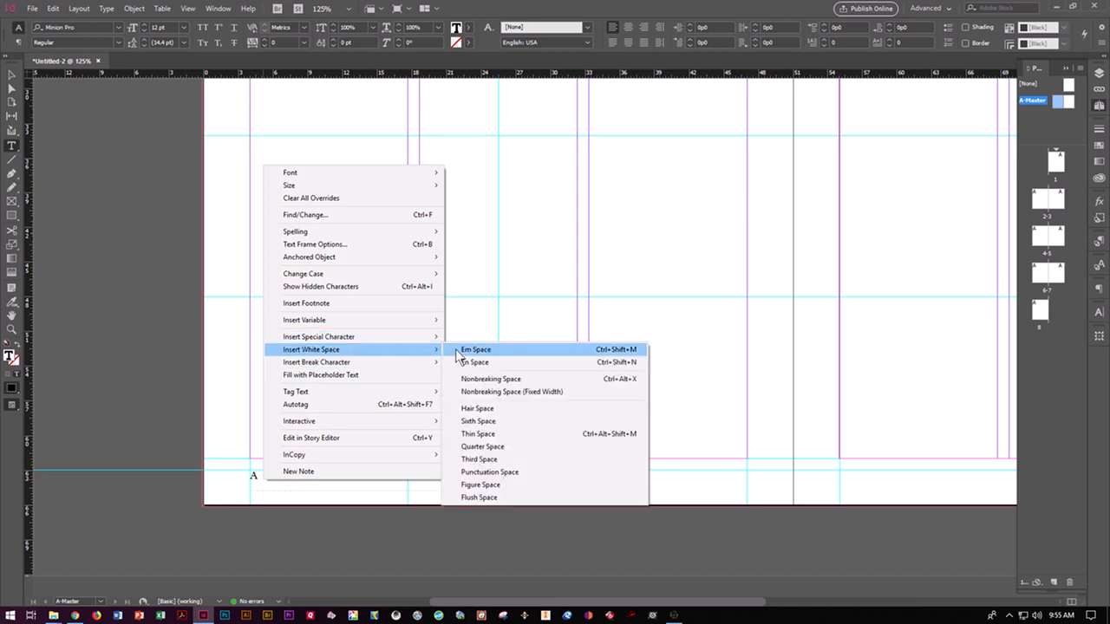
pyautogui.click(457, 350)
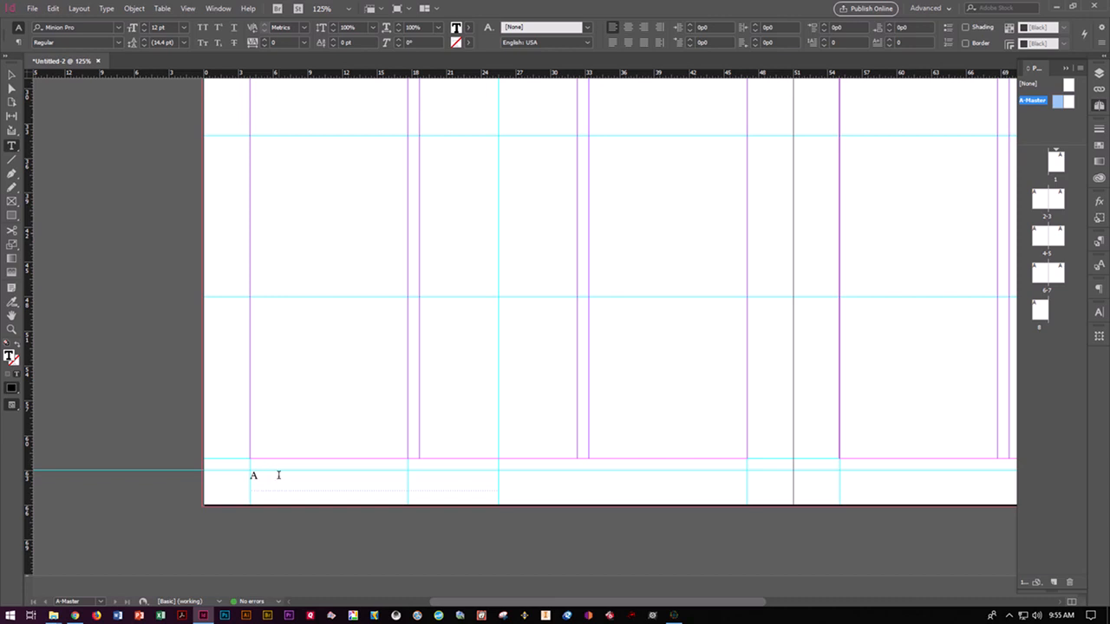
# Enter "Flora & Fauna of the Coastal Carolinas" after the page number marker, correcting the spelling of "Coastal" with the suggested word
pyautogui.write('Flora & Funa of t')
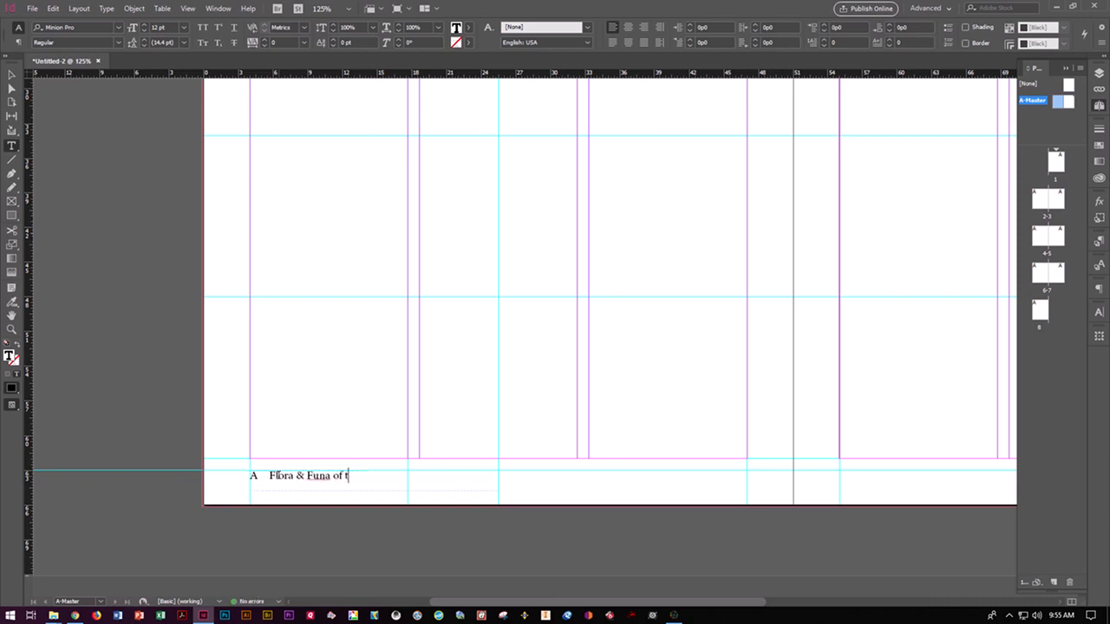
pyautogui.press('BackSpace')
pyautogui.press('BackSpace')
pyautogui.press('BackSpace')
pyautogui.press('BackSpace')
pyautogui.press('BackSpace')
pyautogui.press('BackSpace')
pyautogui.write('auna of the Dostal')
pyautogui.press('BackSpace')
pyautogui.press('BackSpace')
pyautogui.press('BackSpace')
pyautogui.press('BackSpace')
pyautogui.press('BackSpace')
pyautogui.write('Costal C')
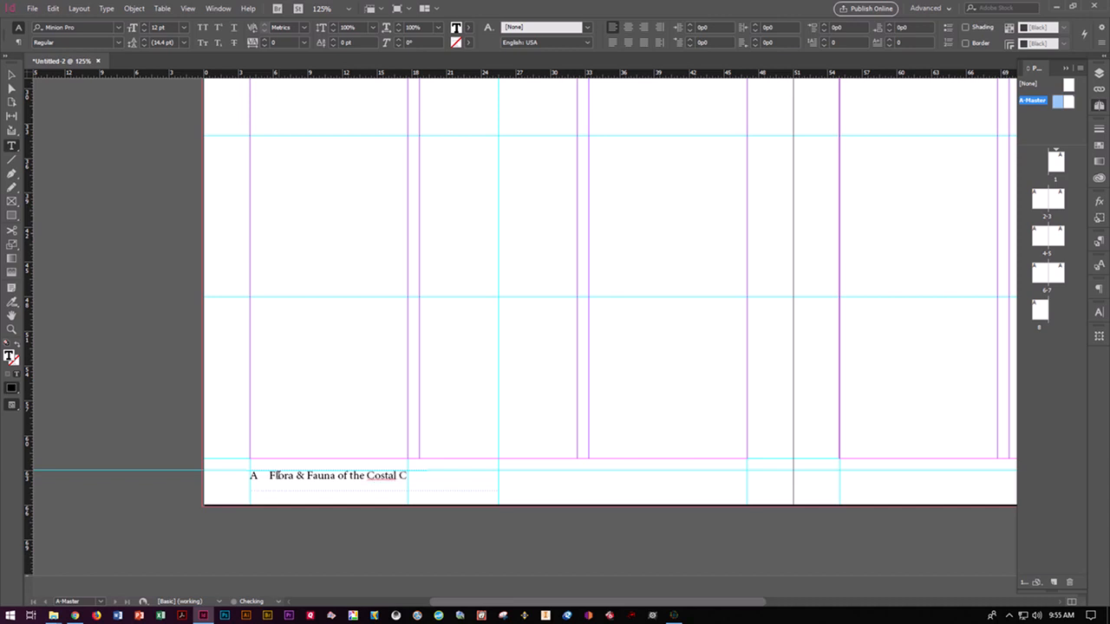
pyautogui.write('arolinas')
pyautogui.rightClick(381, 481)
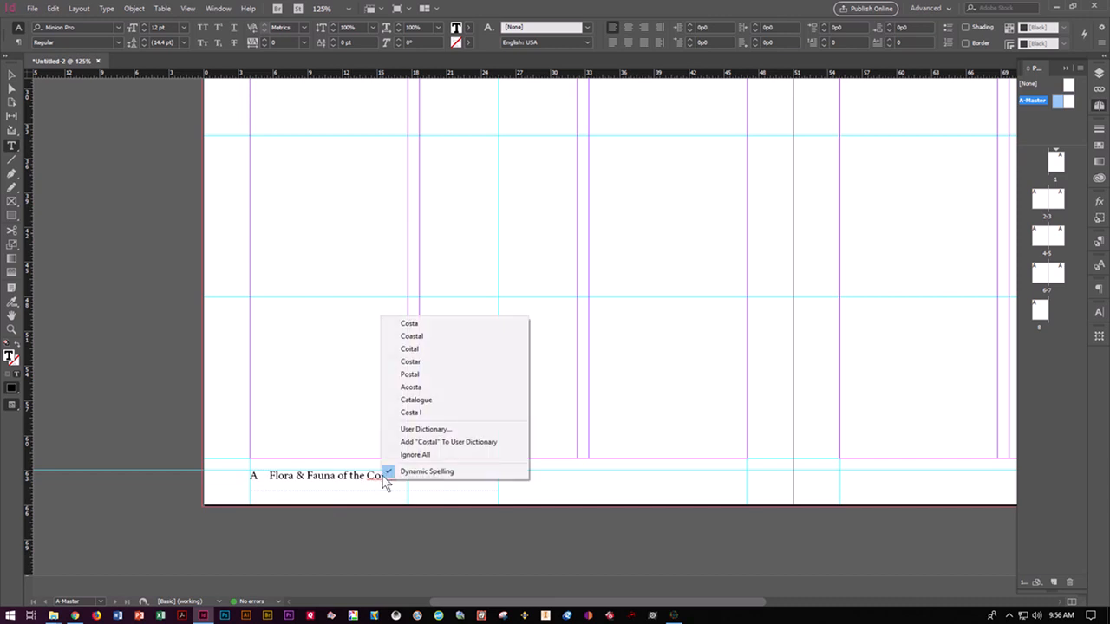
pyautogui.click(413, 335)
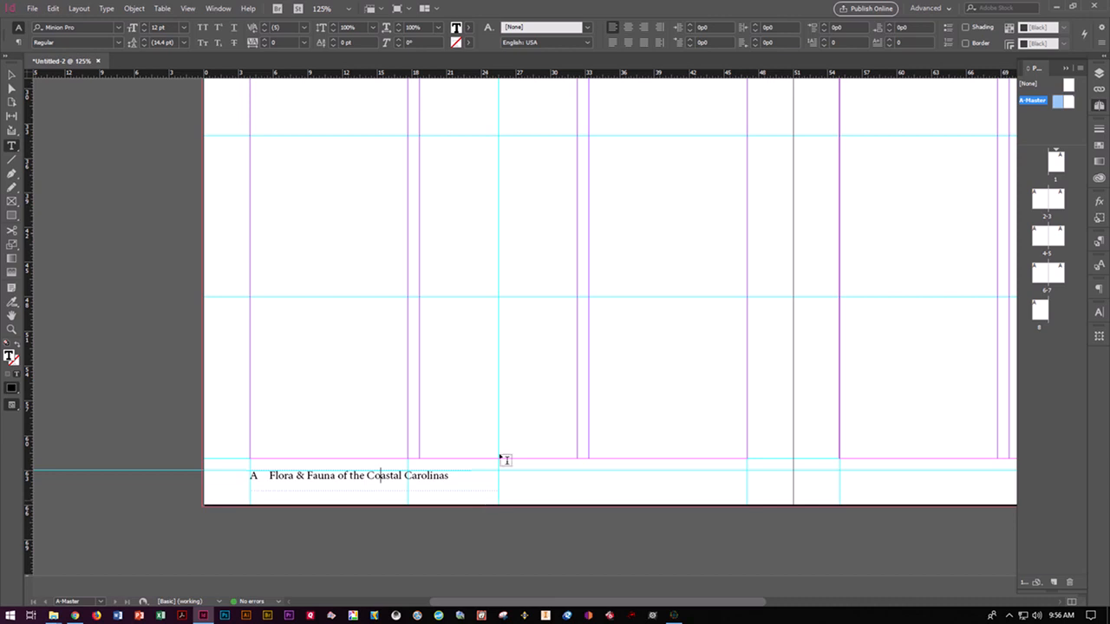
# Review the Spelling options, deselect the footer text, and display page 4 to check the page number footer
pyautogui.click(51, 10)
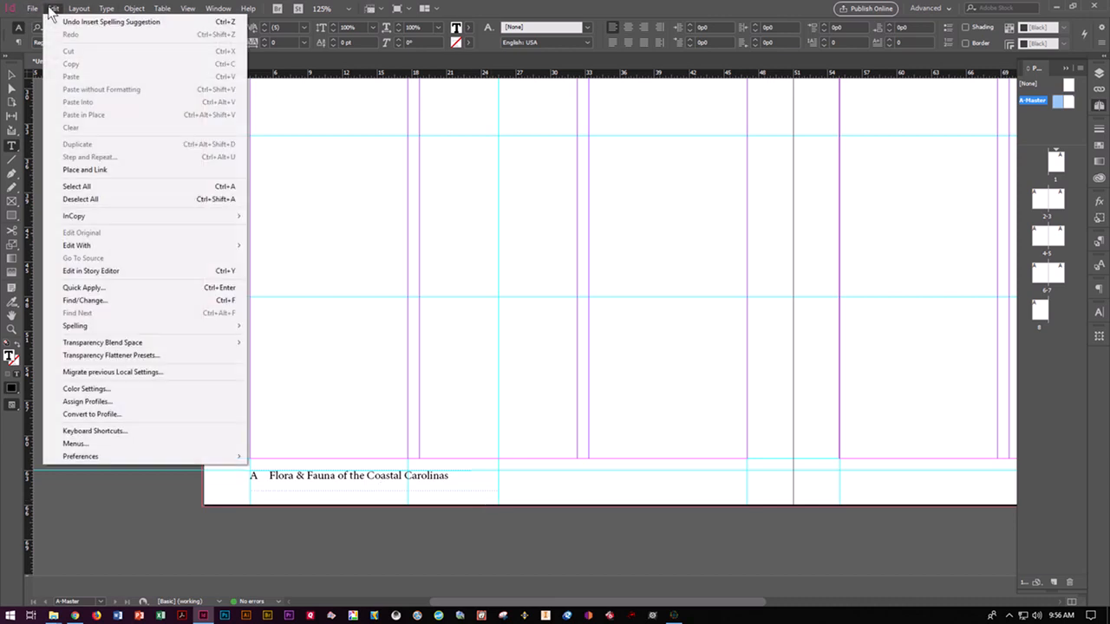
pyautogui.moveTo(127, 328)
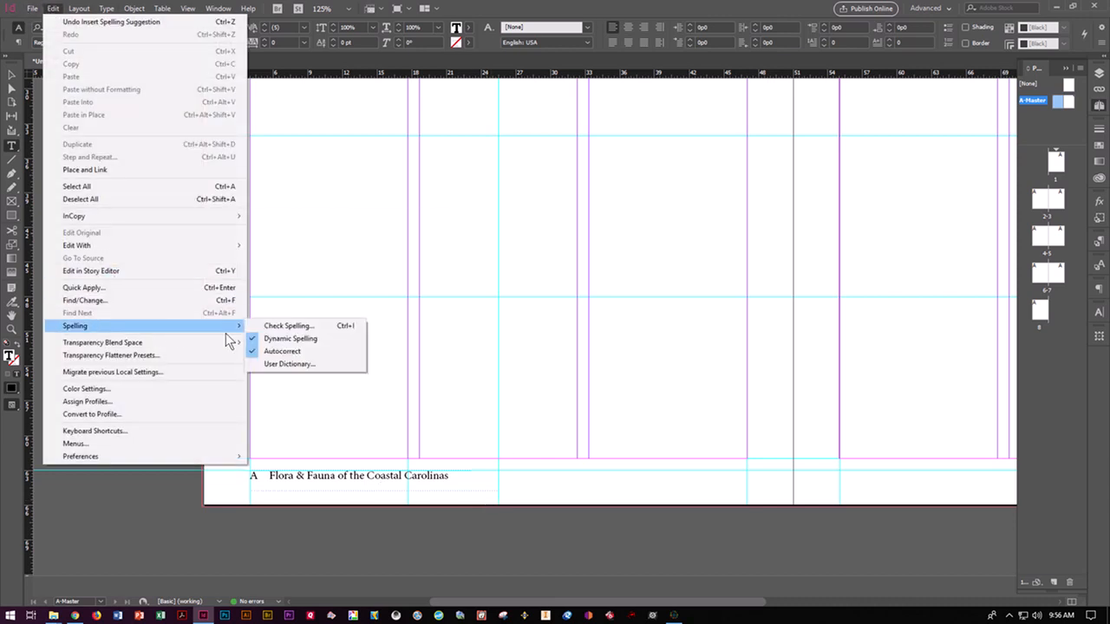
pyautogui.click(561, 496)
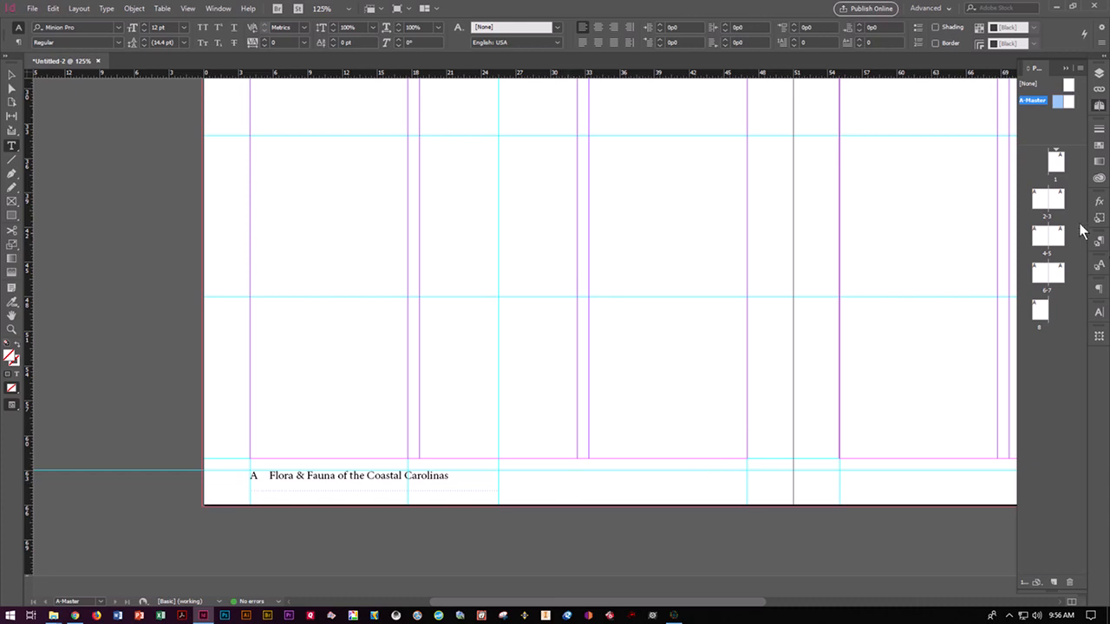
pyautogui.doubleClick(1041, 241)
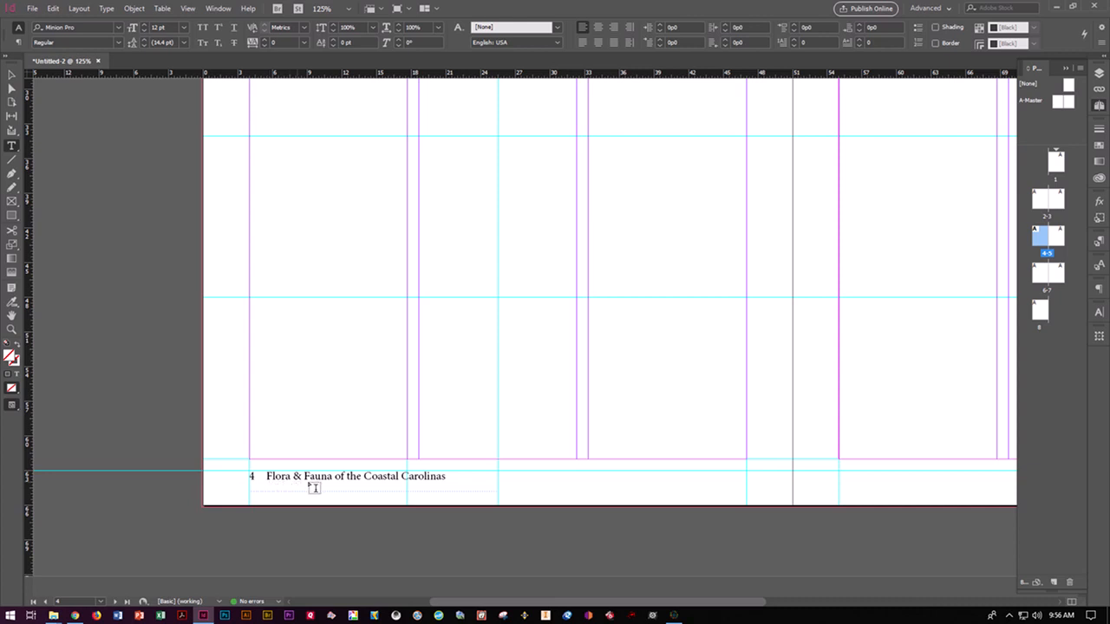
# Check the footer area on pages 8 and 5, and return to the A-Master spread with the whole spread in view
pyautogui.doubleClick(1047, 319)
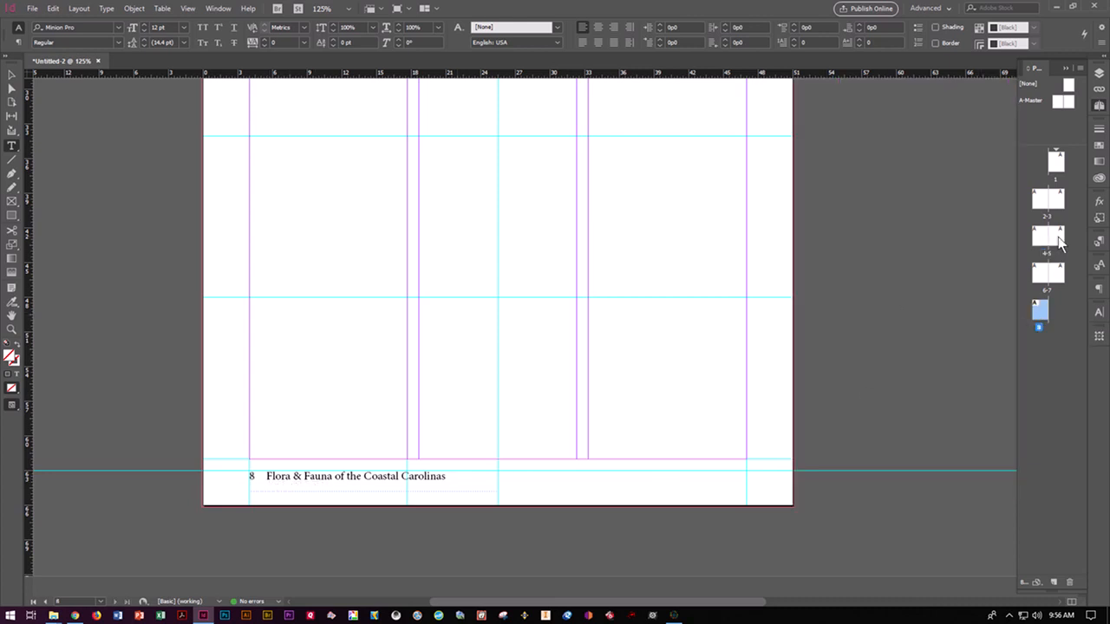
pyautogui.doubleClick(1058, 241)
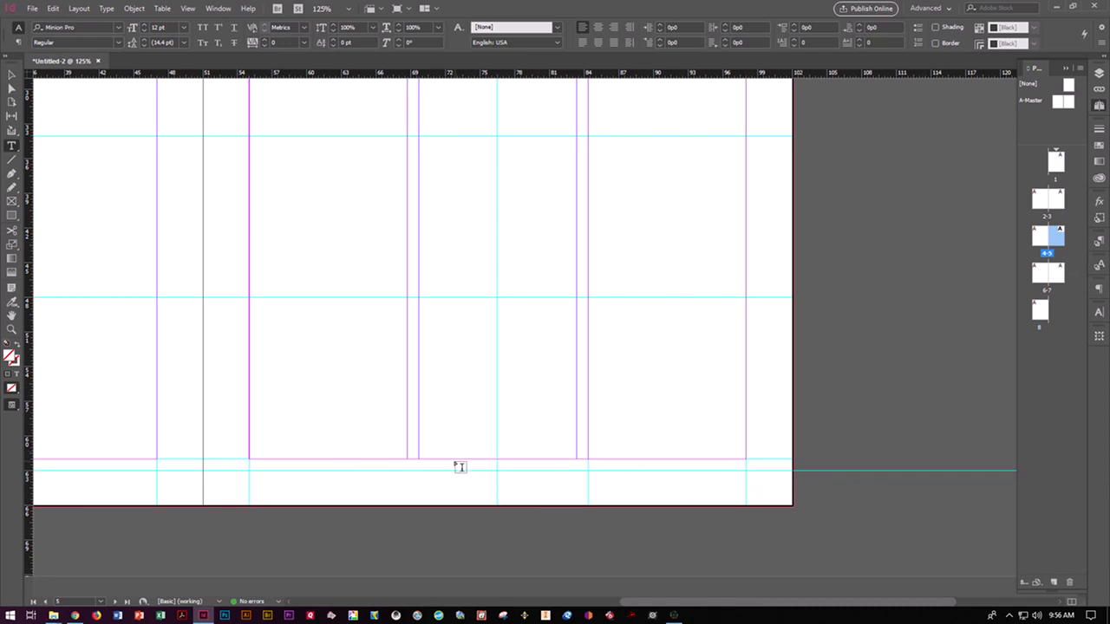
pyautogui.doubleClick(1063, 105)
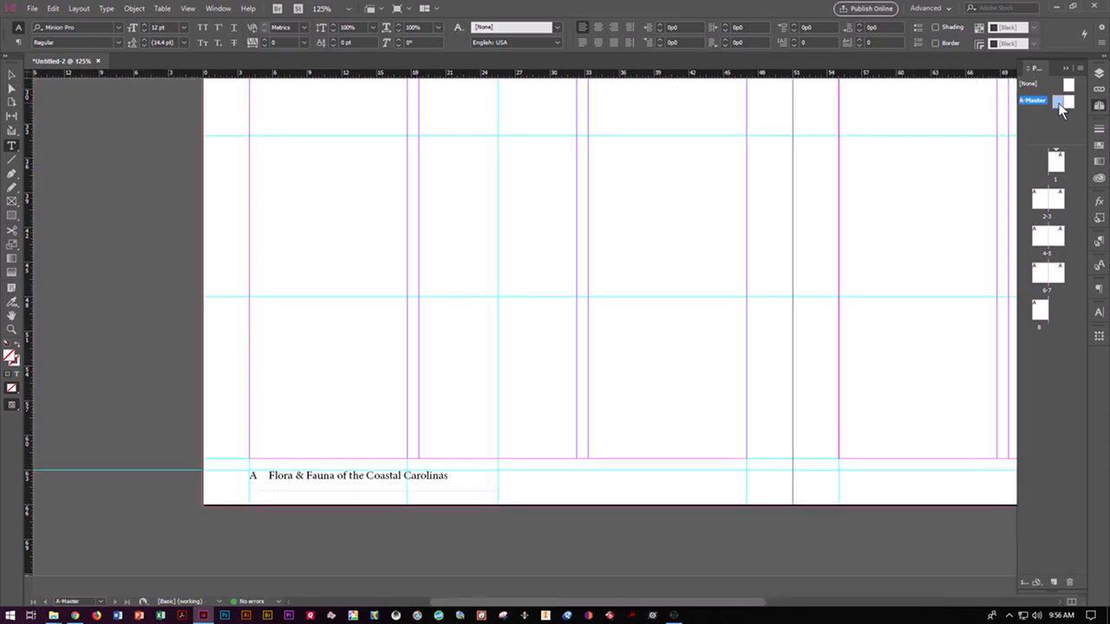
pyautogui.click(186, 9)
pyautogui.click(212, 106)
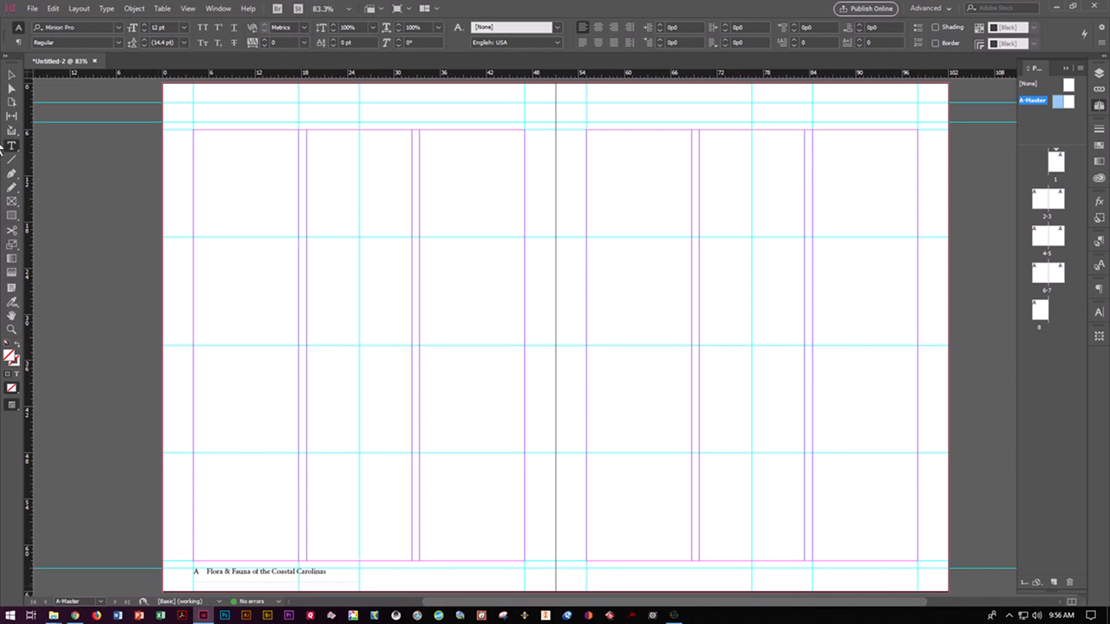
# Copy the footer text frame from the left master page to the right master page, between its center guide and outer margin
pyautogui.click(11, 74)
pyautogui.click(290, 583)
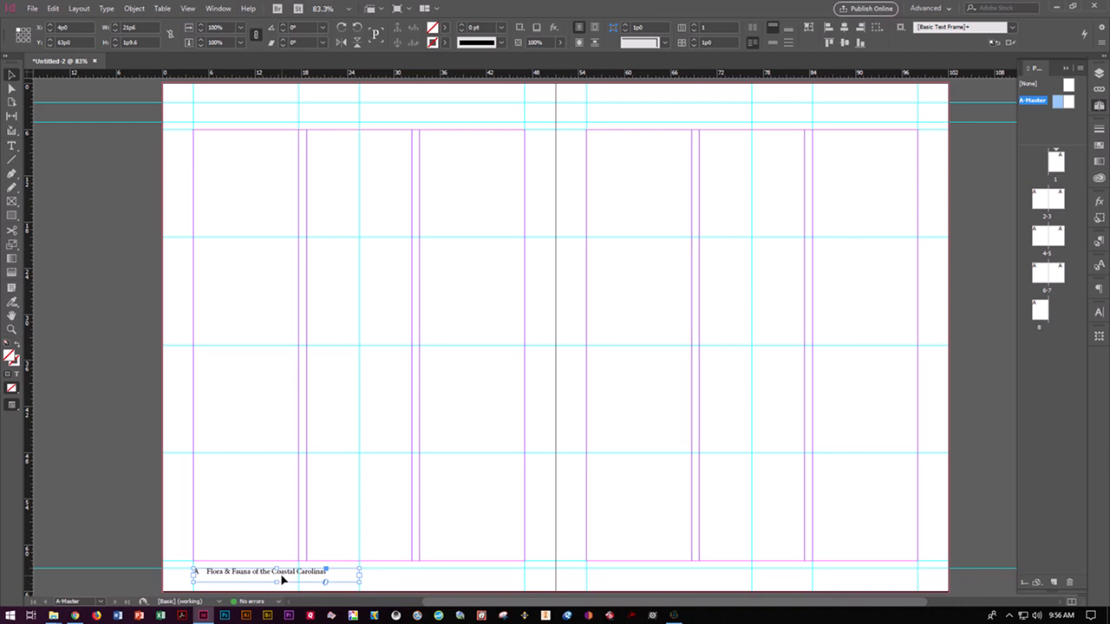
pyautogui.moveTo(286, 574); pyautogui.dragTo(845, 576)
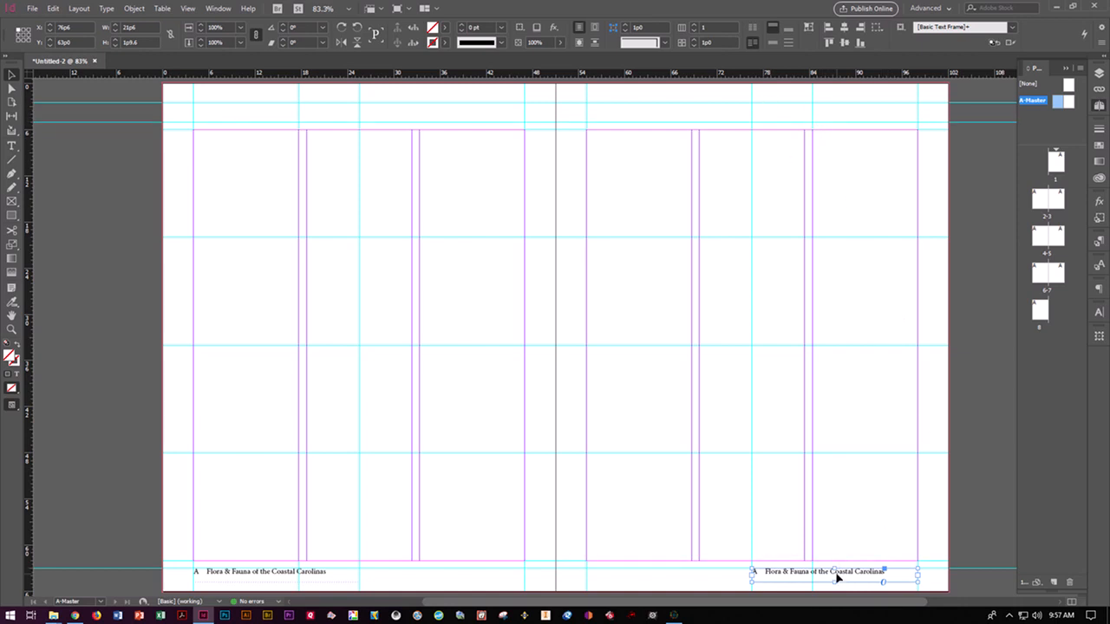
# Right-align the text in the copied footer frame on the right master page
pyautogui.click(12, 148)
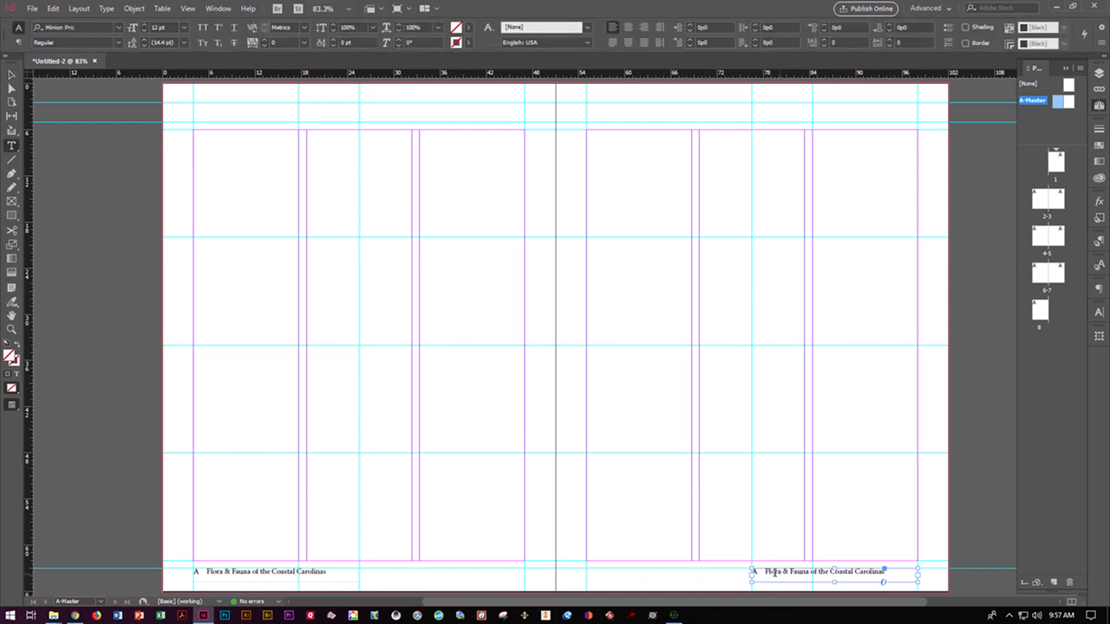
pyautogui.click(10, 76)
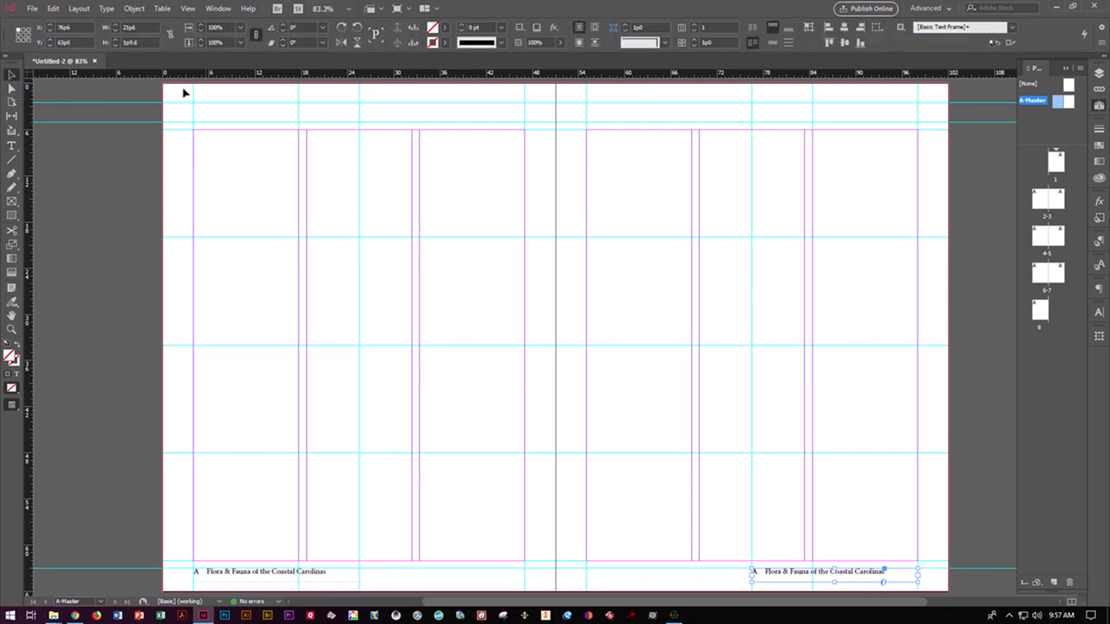
pyautogui.click(13, 146)
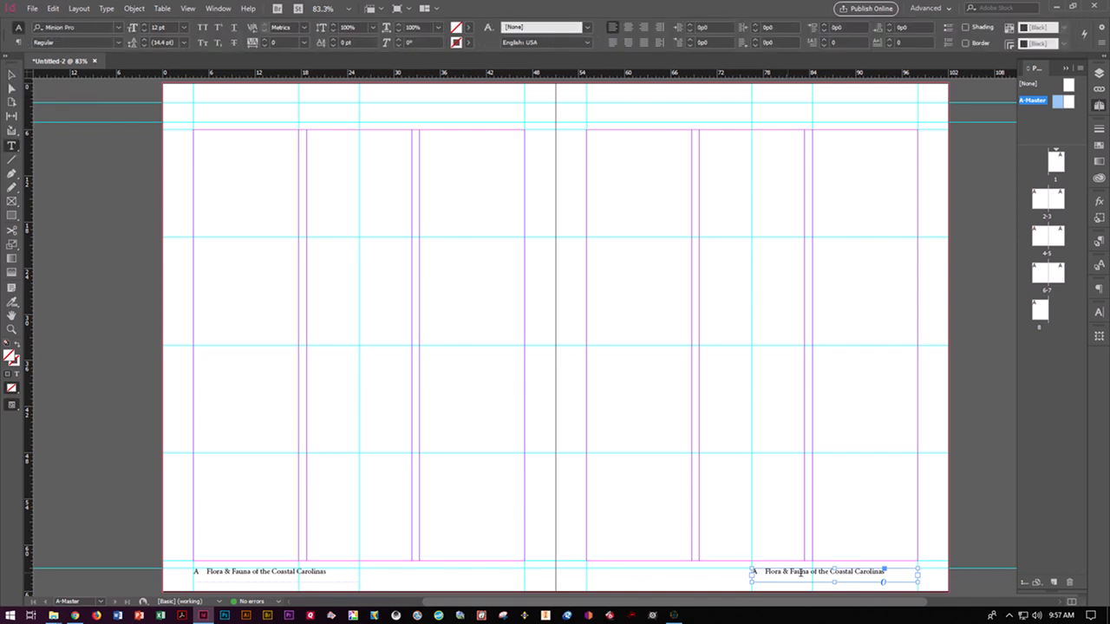
pyautogui.click(642, 30)
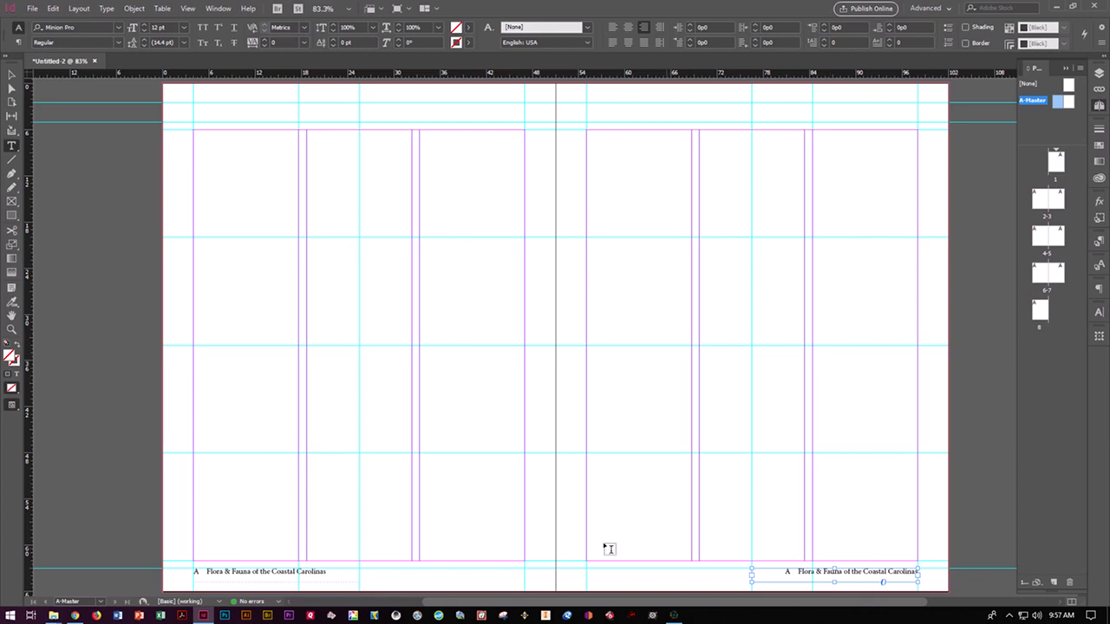
# In the right footer, delete the page number marker and space before the title, and insert an em space after the title
pyautogui.click(798, 570)
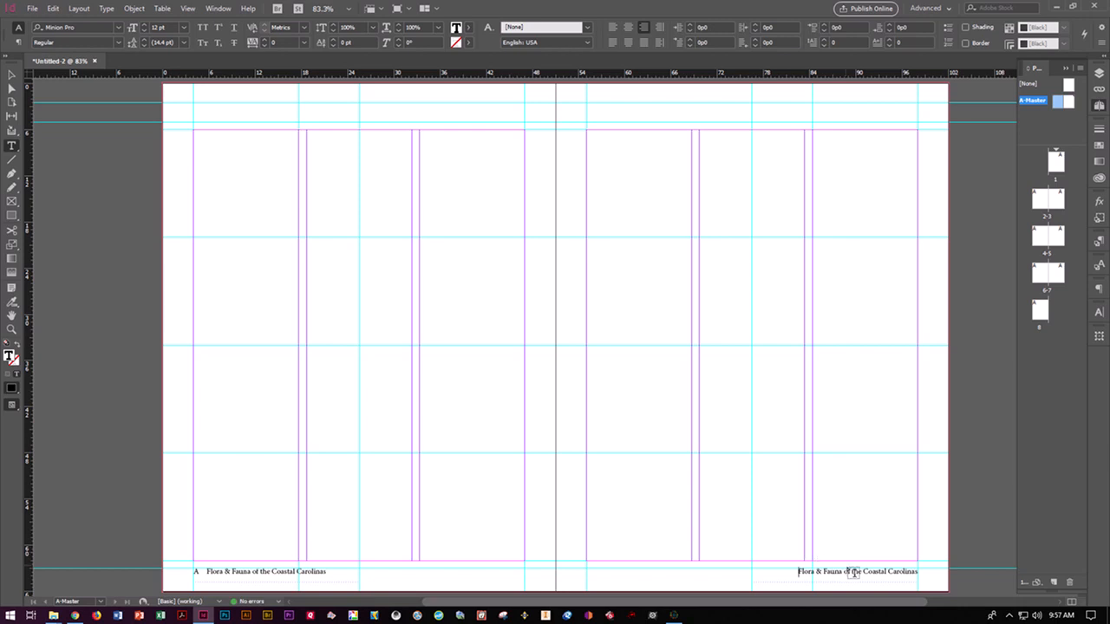
pyautogui.rightClick(919, 581)
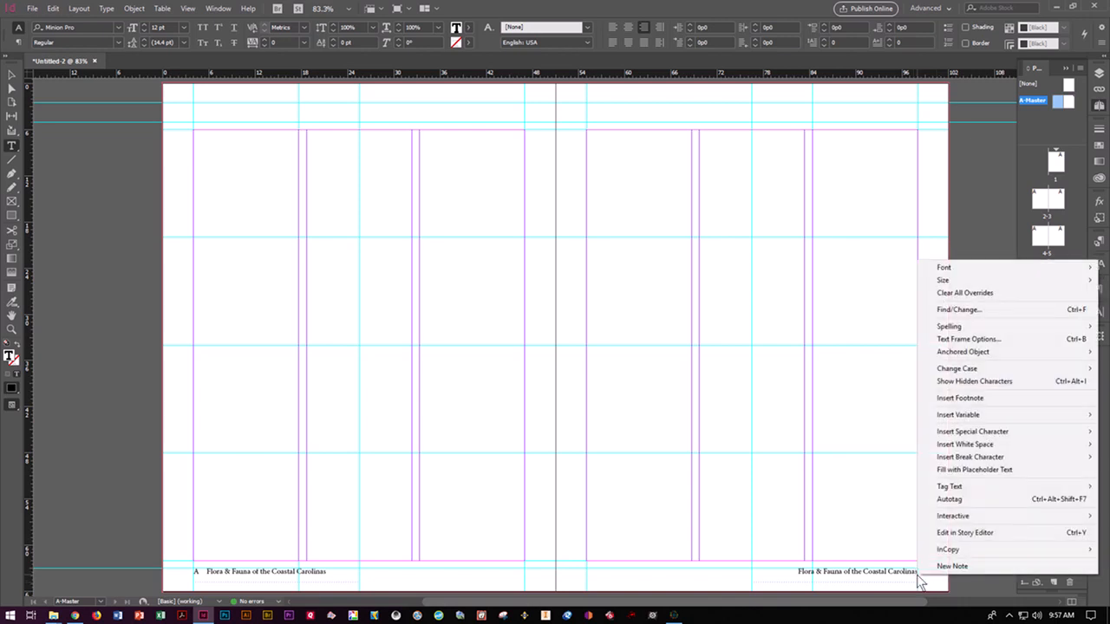
pyautogui.click(912, 442)
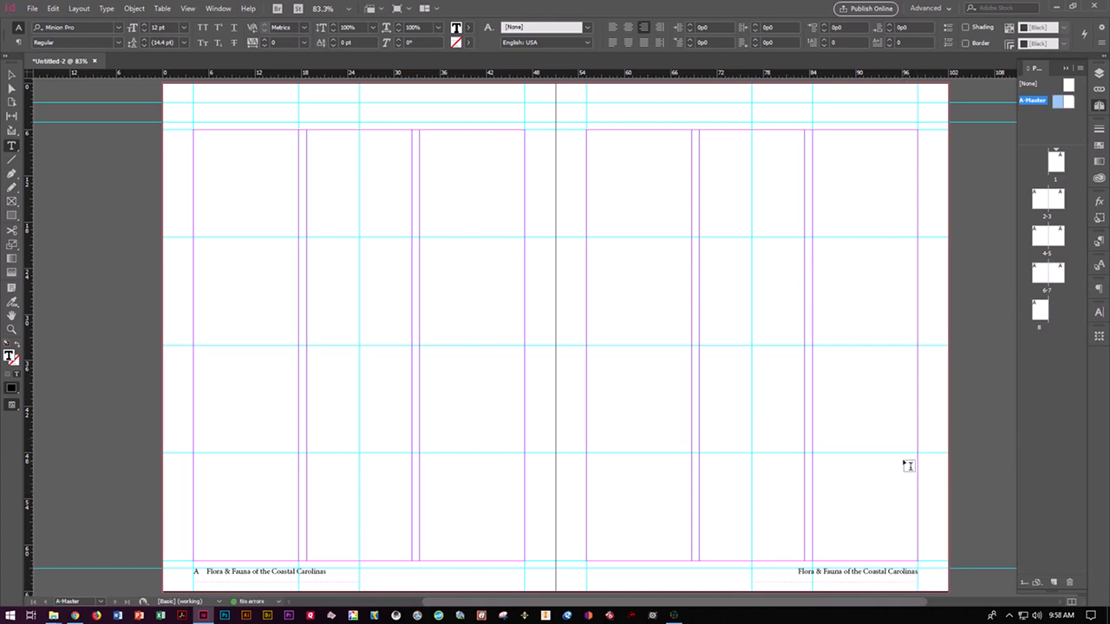
# Insert a current page number marker at the end of the right master page's footer text
pyautogui.click(107, 9)
pyautogui.click(106, 9)
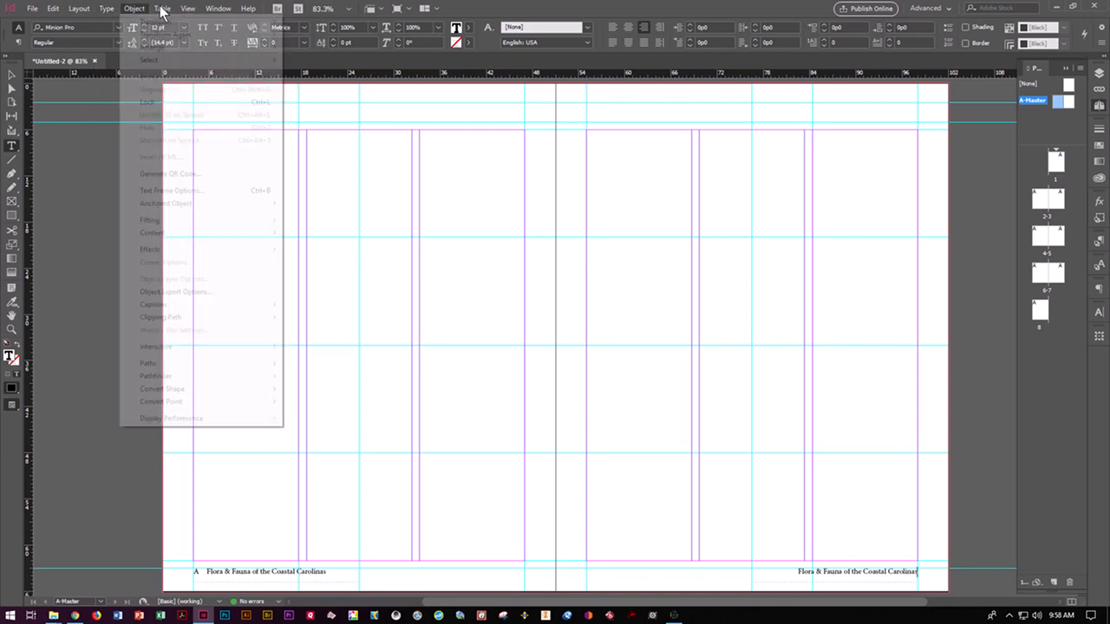
pyautogui.click(217, 8)
pyautogui.moveTo(245, 295)
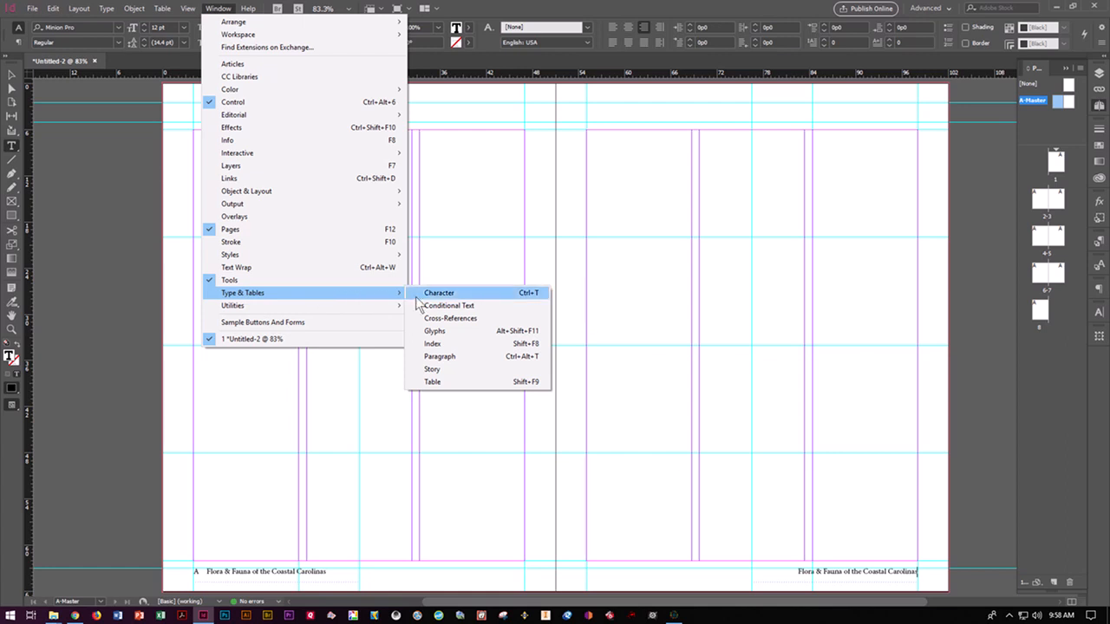
pyautogui.click(134, 9)
pyautogui.moveTo(111, 11)
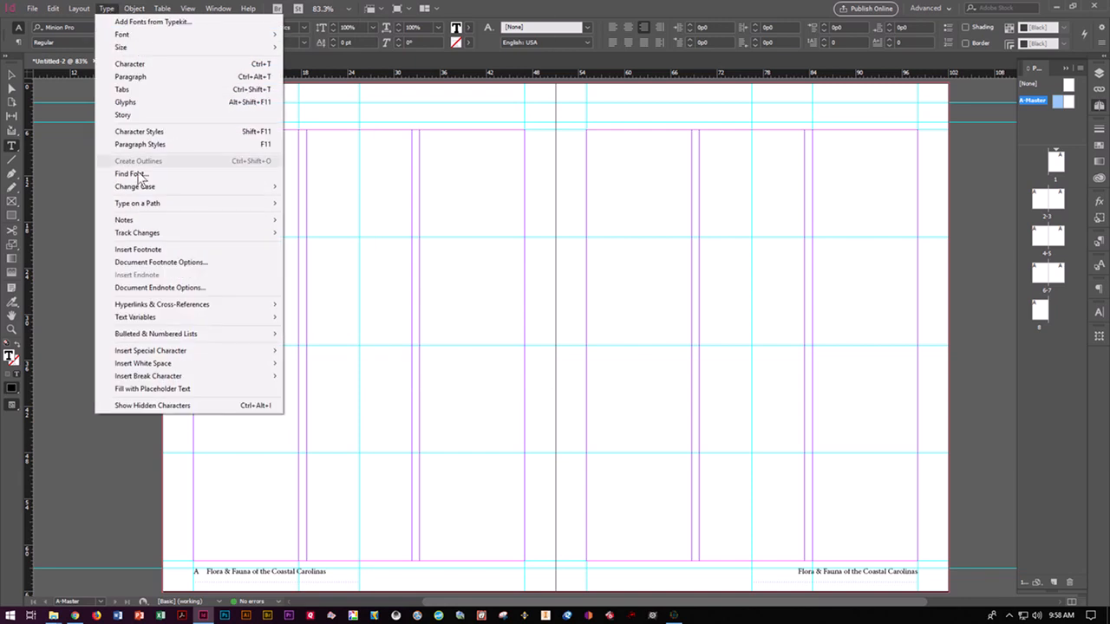
pyautogui.moveTo(160, 354)
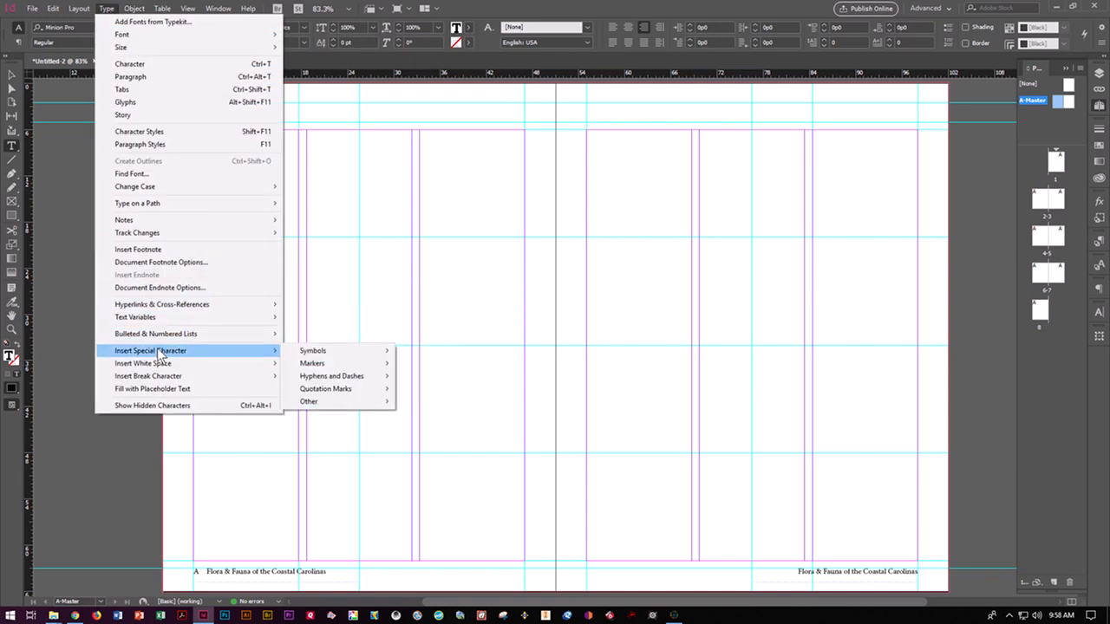
pyautogui.moveTo(312, 366)
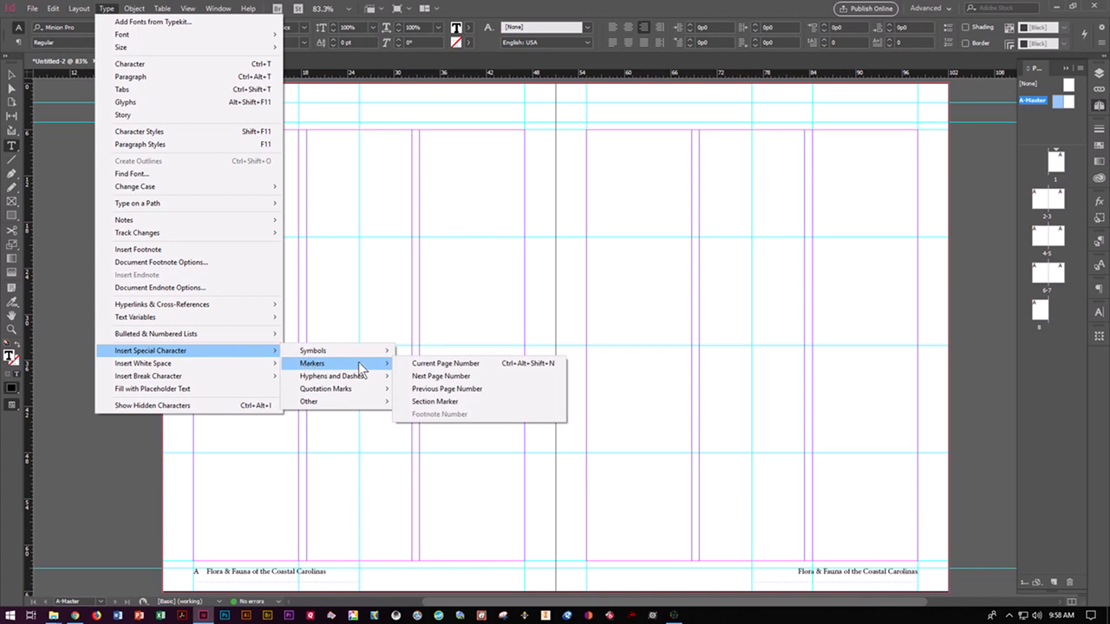
pyautogui.click(425, 364)
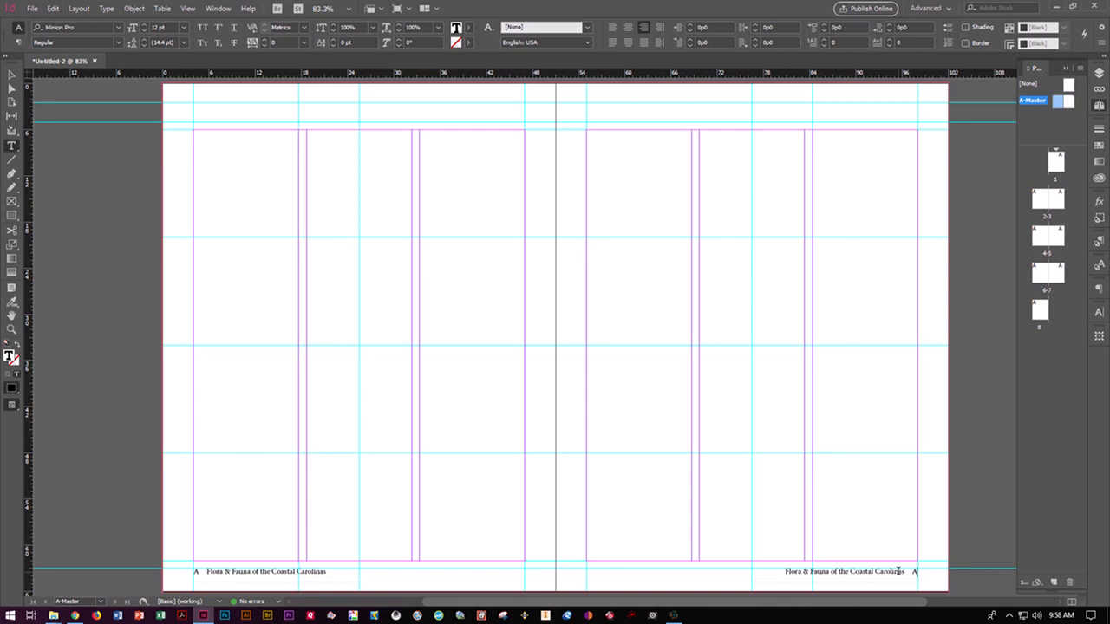
pyautogui.click(907, 571)
# Save the document as "03 Newsletter" in the IN CIAB Lesson03 folder inside IN CIAB on the USB drive
pyautogui.hotkey('ctrl', 's')
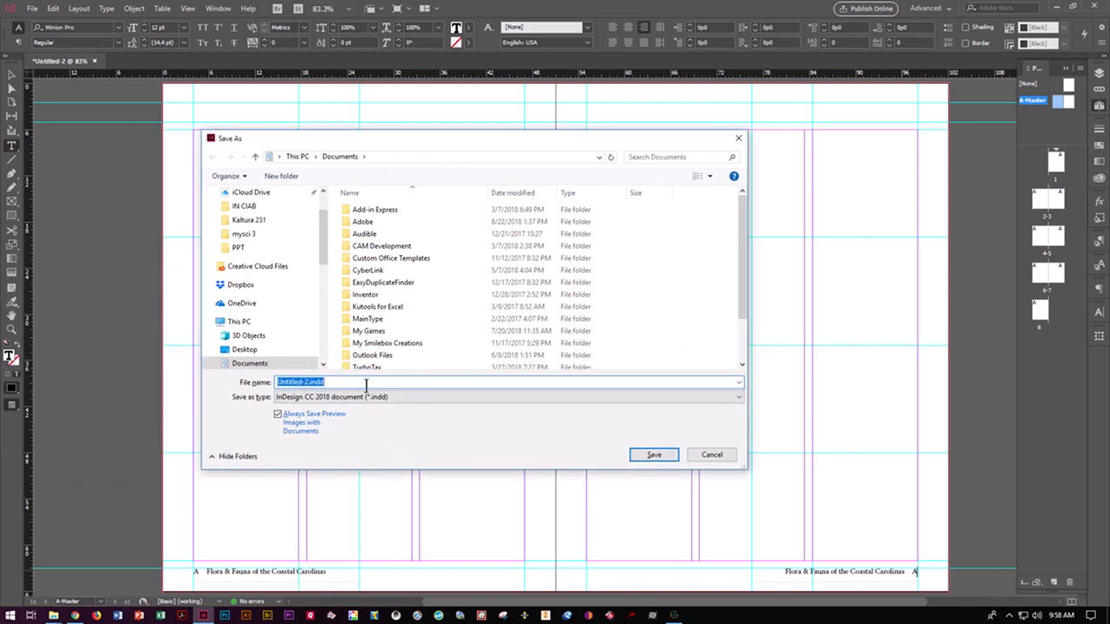
pyautogui.write('03 Newsletter')
pyautogui.scroll(-4, 299, 321)
pyautogui.scroll(-1, 304, 304)
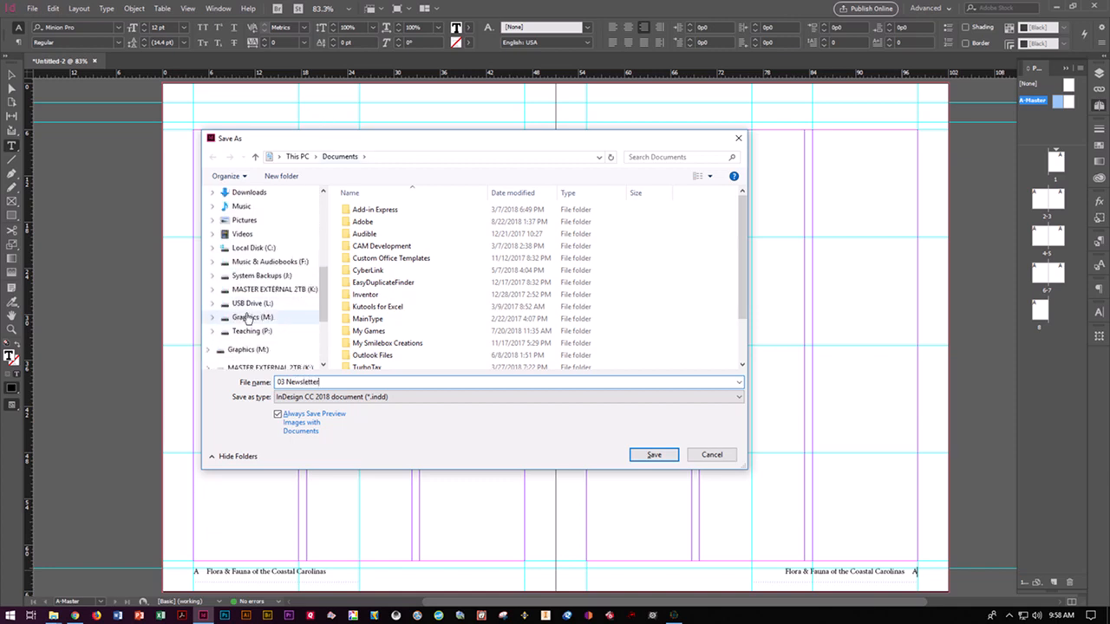
pyautogui.click(249, 302)
pyautogui.click(368, 211)
pyautogui.doubleClick(369, 210)
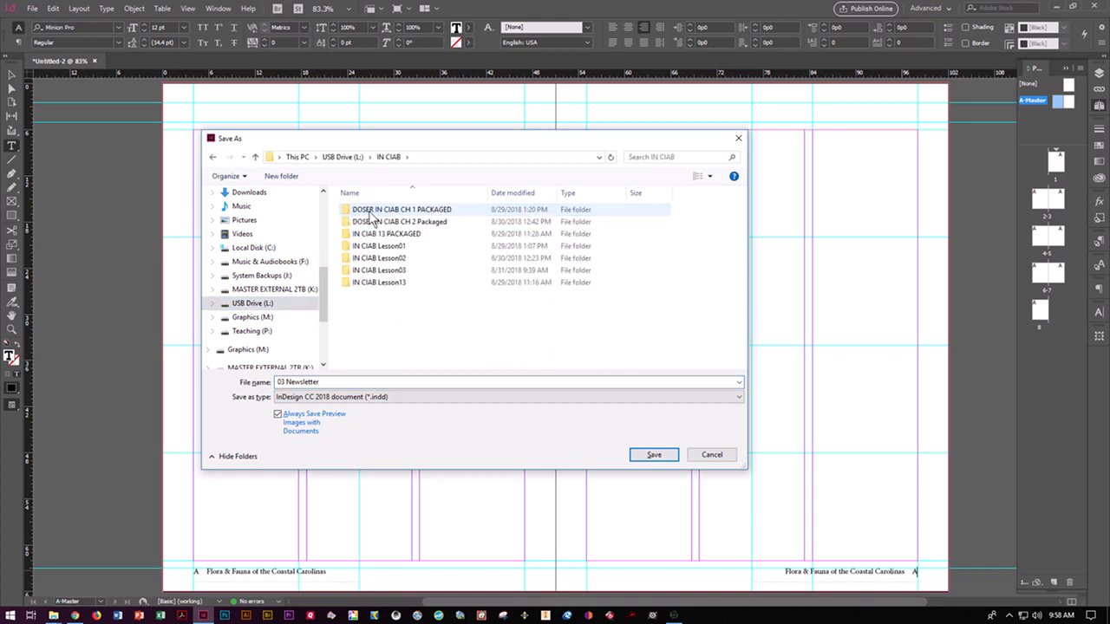
pyautogui.click(381, 270)
pyautogui.doubleClick(381, 272)
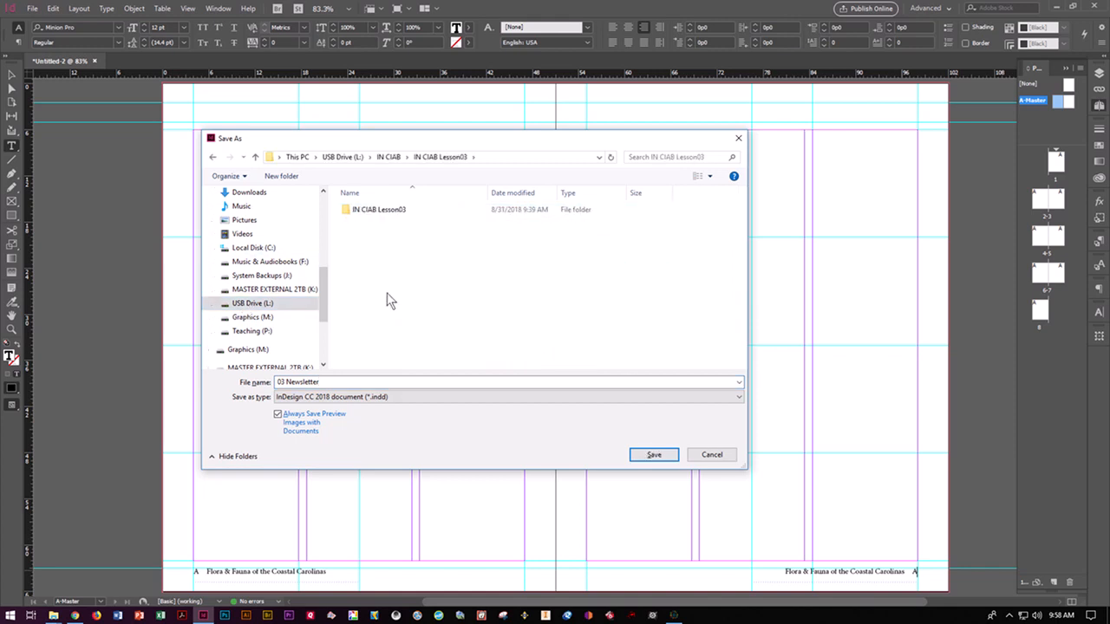
pyautogui.click(639, 455)
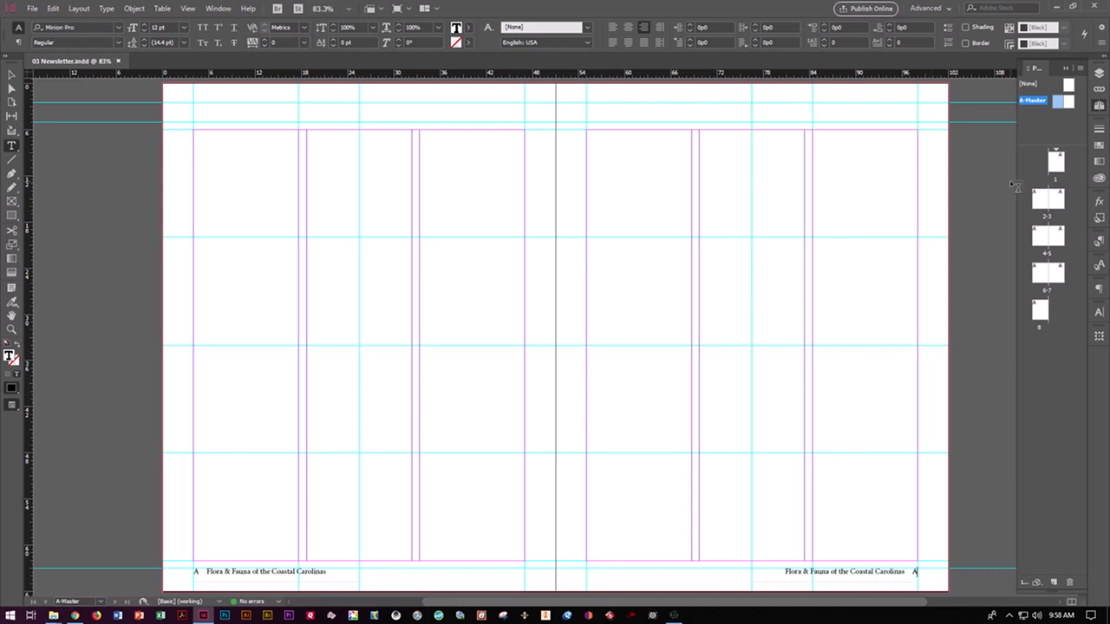
# Widen the Pages display and rename the A-Master spread as "3 Column Layout"
pyautogui.moveTo(1016, 176); pyautogui.dragTo(957, 182)
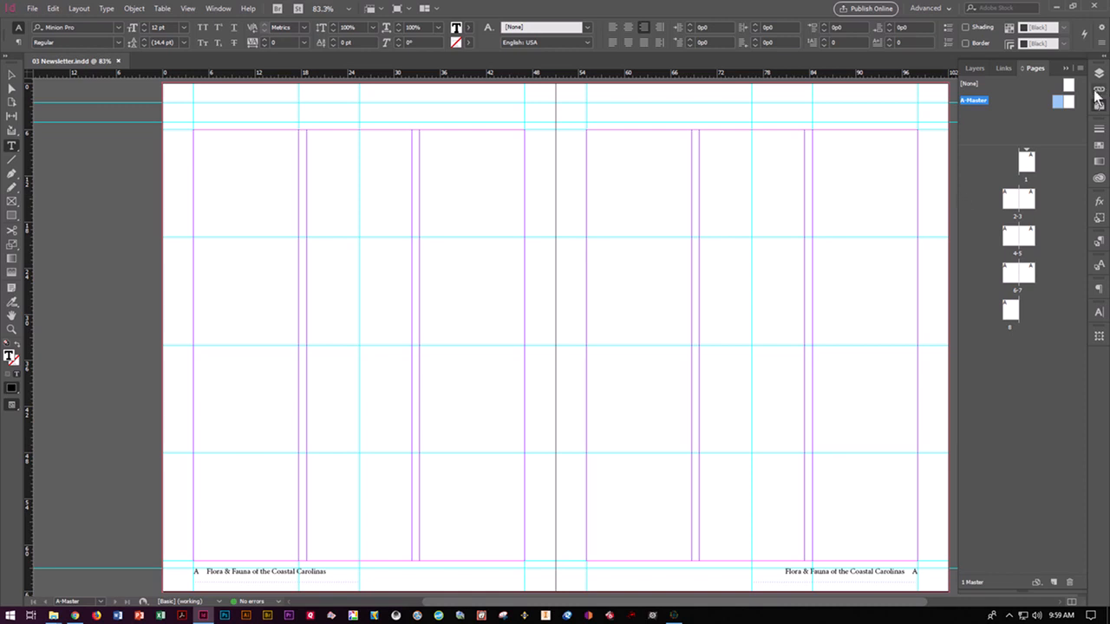
pyautogui.click(1100, 106)
pyautogui.click(1101, 105)
pyautogui.click(1080, 69)
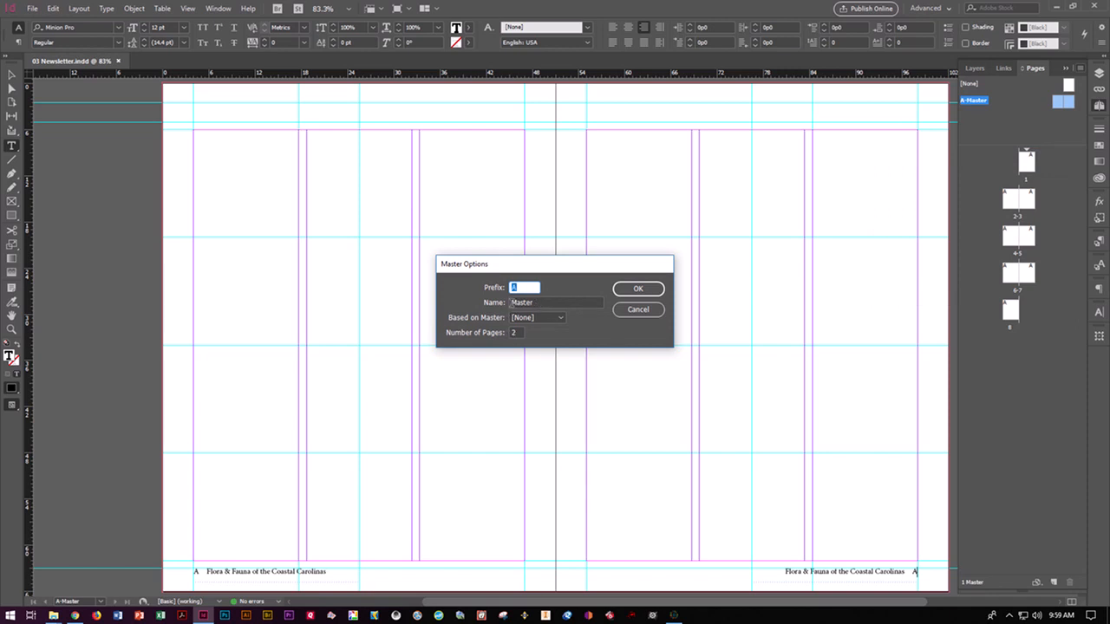
pyautogui.press('Tab')
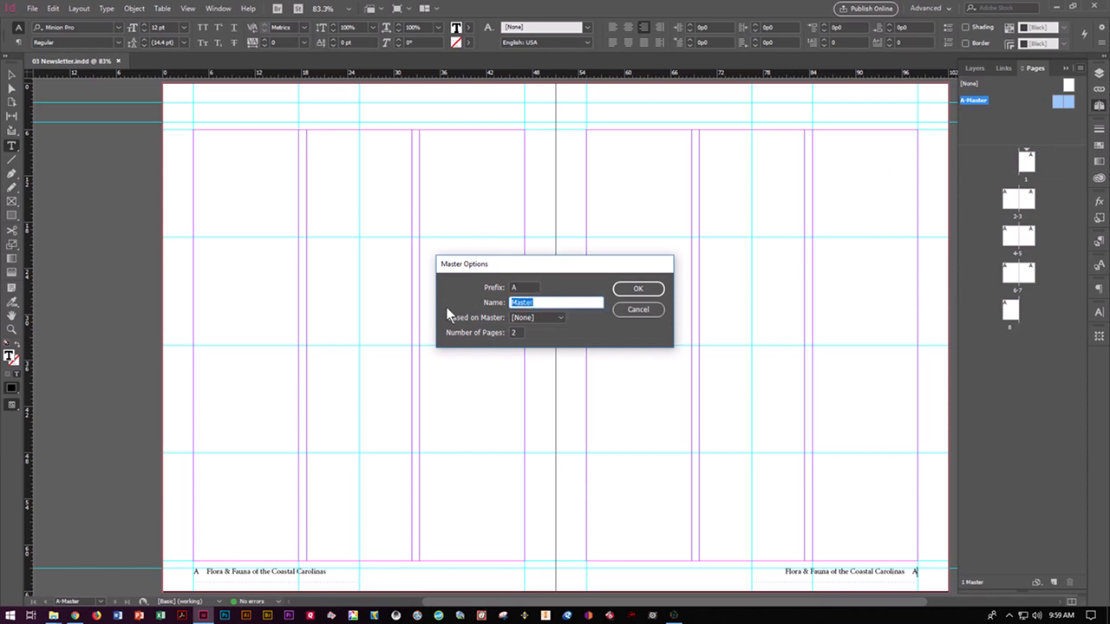
pyautogui.write('3 Column Layout')
pyautogui.click(624, 288)
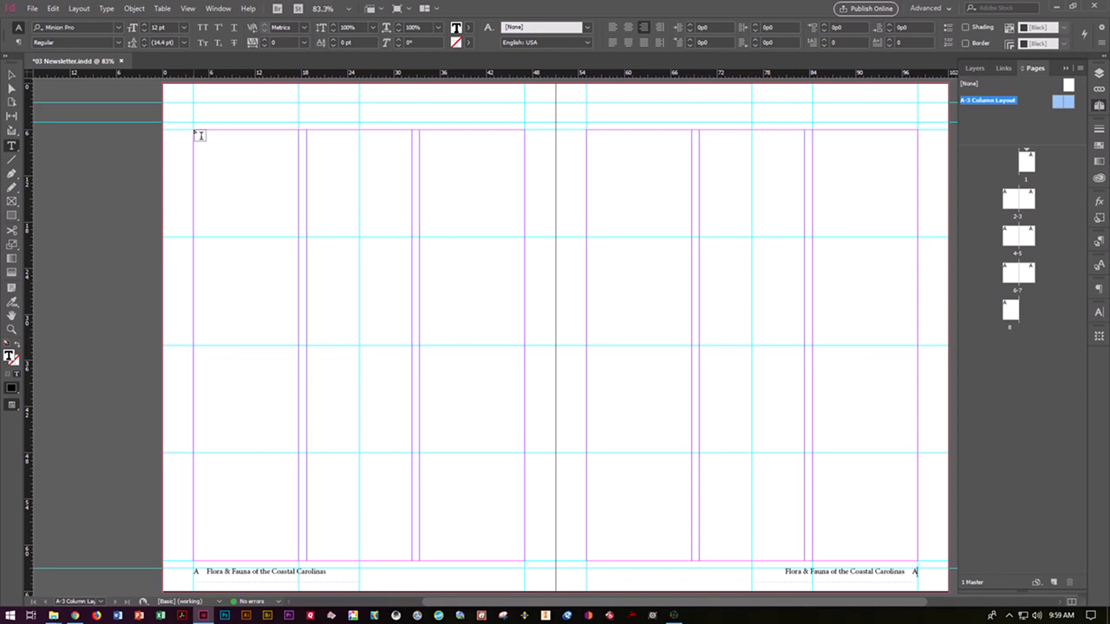
# Draw a text frame about 28p4 by 56p0 over the first two columns of the left master page
pyautogui.moveTo(196, 132); pyautogui.dragTo(412, 562)
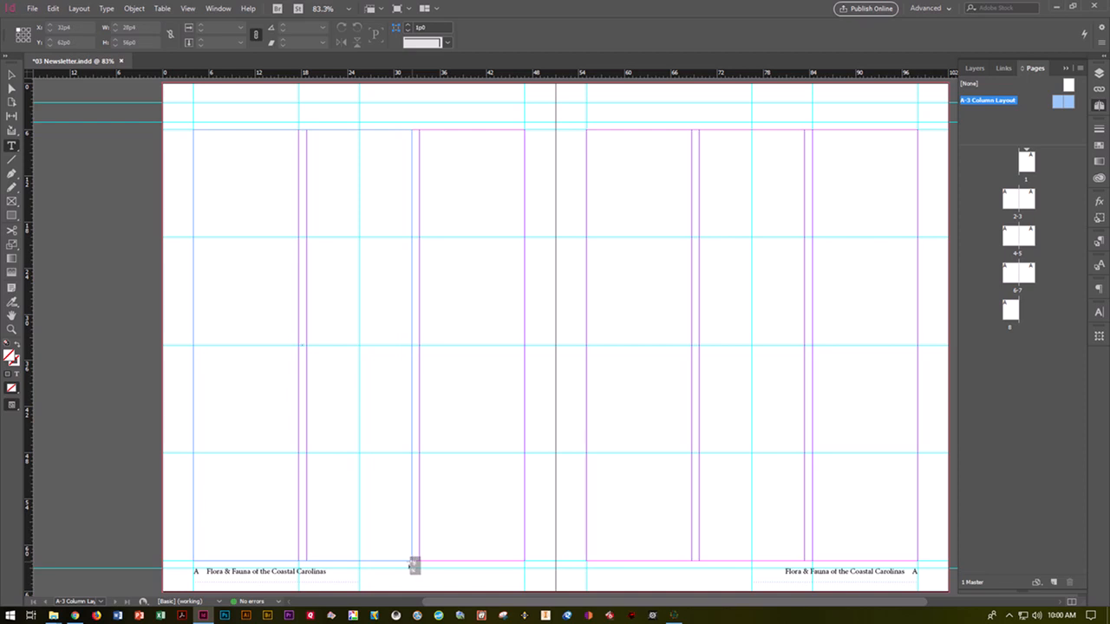
pyautogui.moveTo(411, 562); pyautogui.dragTo(413, 565)
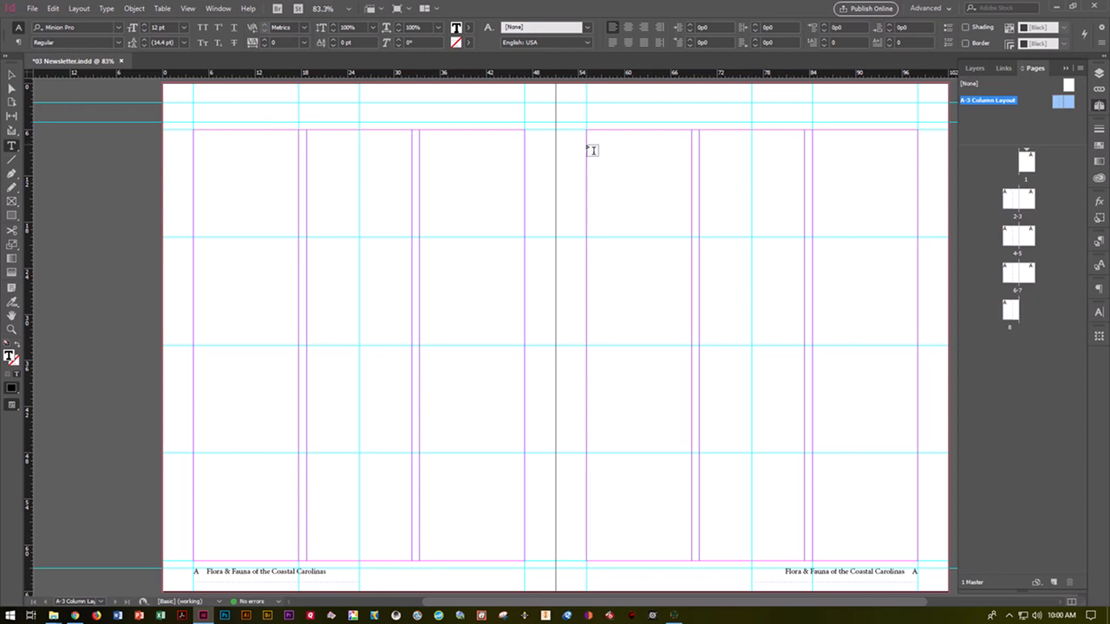
# Draw a text frame on the right master page, resize it to cover the first two columns, and save the document
pyautogui.moveTo(587, 130); pyautogui.dragTo(841, 544)
pyautogui.press('Escape')
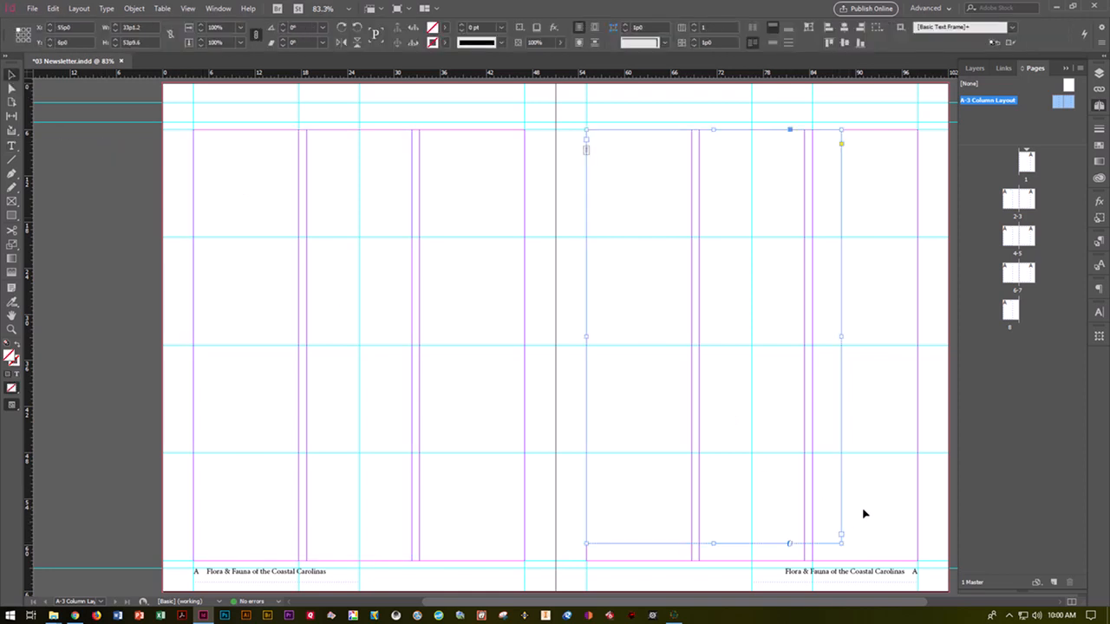
pyautogui.moveTo(841, 544); pyautogui.dragTo(804, 568)
pyautogui.click(862, 534)
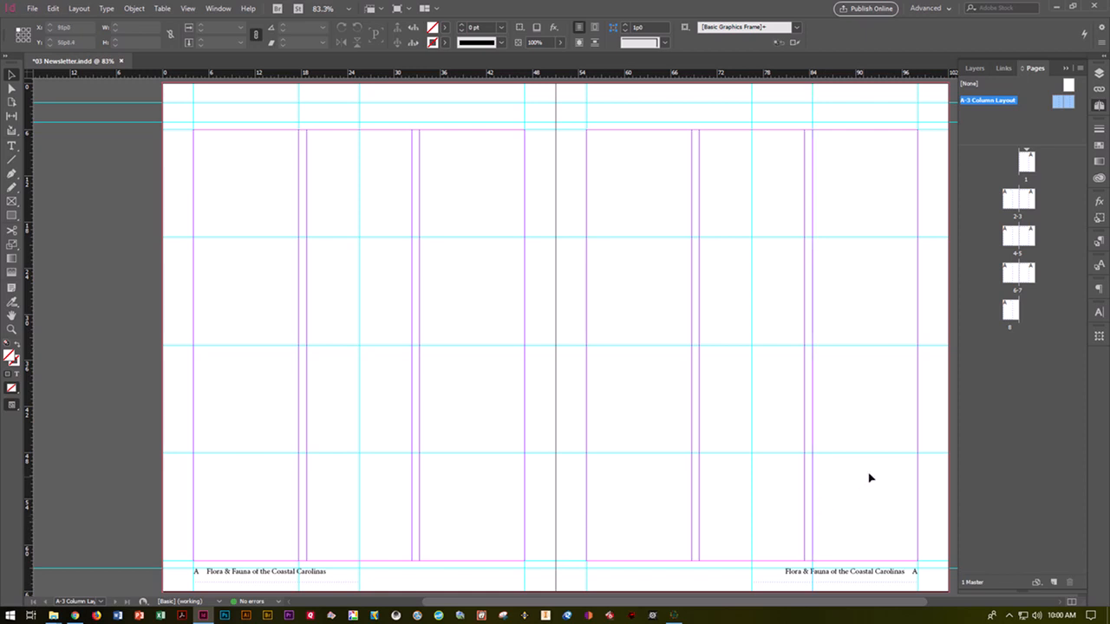
pyautogui.hotkey('ctrl', 's')
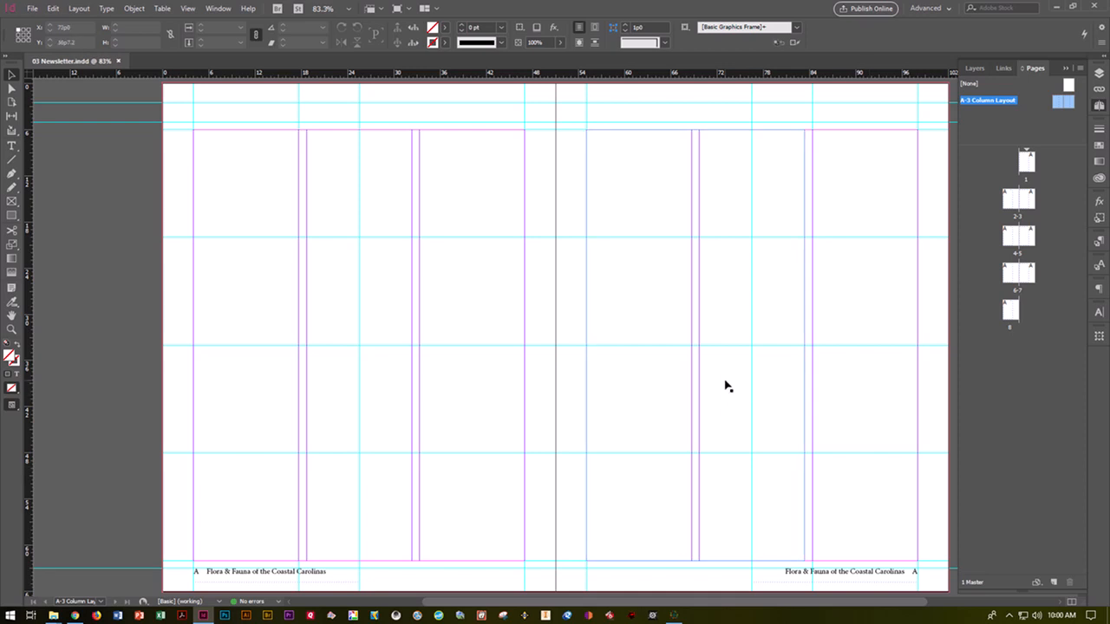
# Draw a rectangular placeholder frame about 13p8 by 14p0 in the top row of the left master page's third column
pyautogui.click(14, 202)
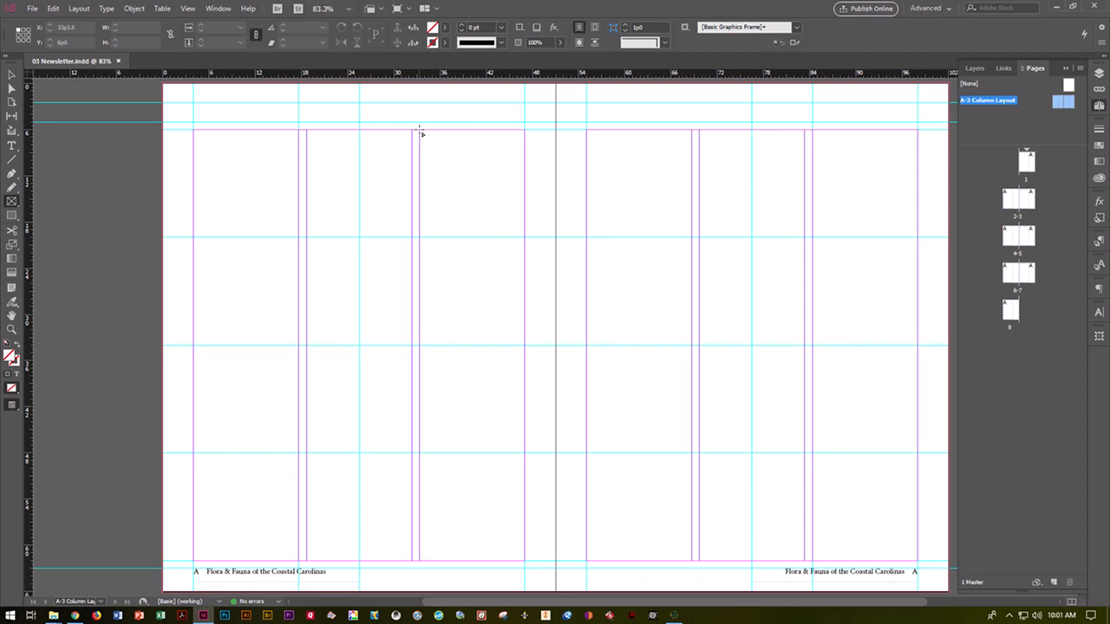
pyautogui.moveTo(420, 132); pyautogui.dragTo(522, 238)
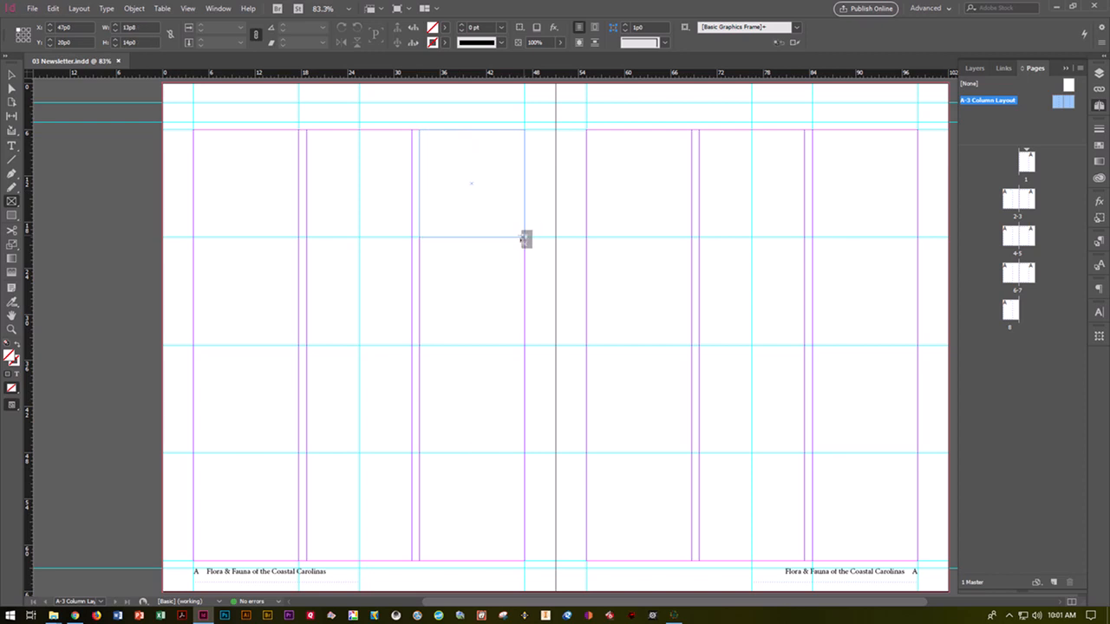
# Draw a rectangular placeholder frame about 13p8 by 14p0 in the top row of the right master page's third column, and save
pyautogui.moveTo(522, 239); pyautogui.dragTo(523, 237)
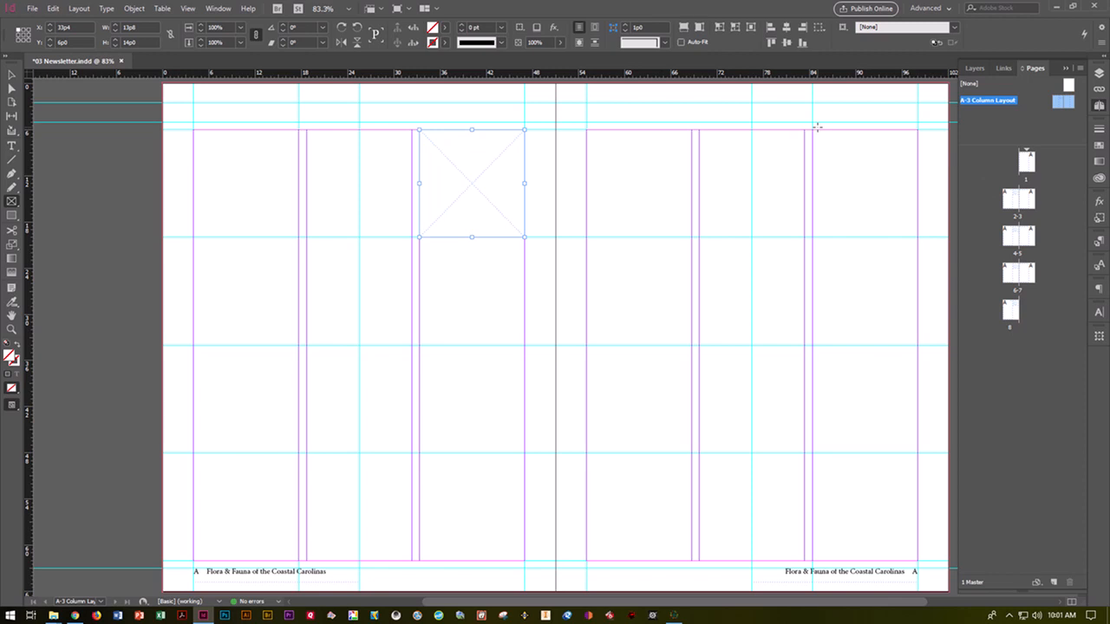
pyautogui.moveTo(813, 131); pyautogui.dragTo(918, 242)
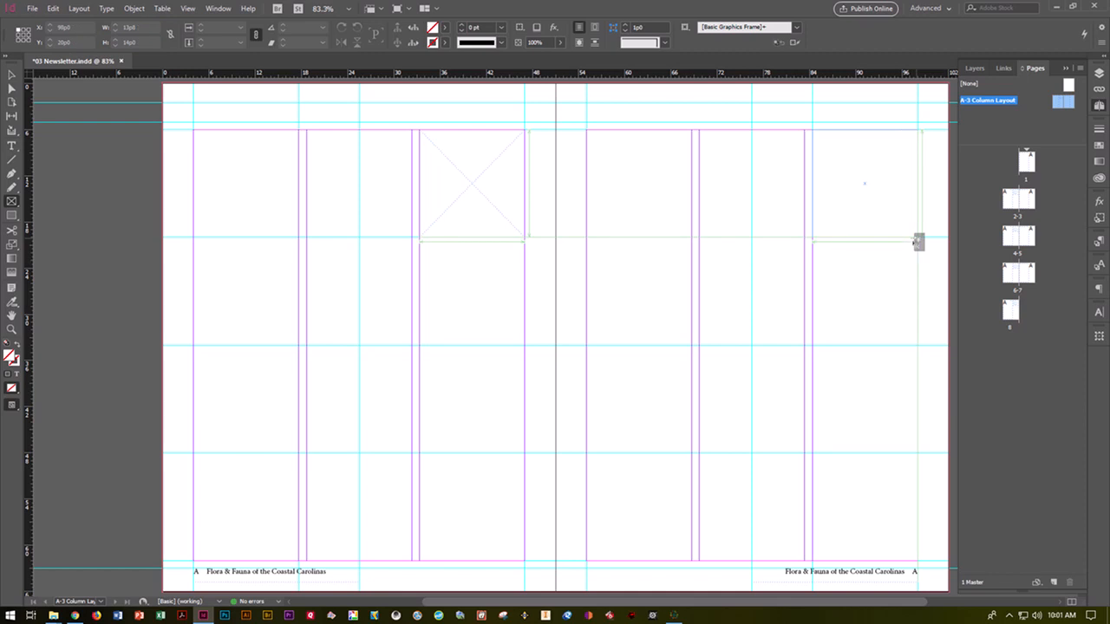
pyautogui.moveTo(918, 242); pyautogui.dragTo(917, 237)
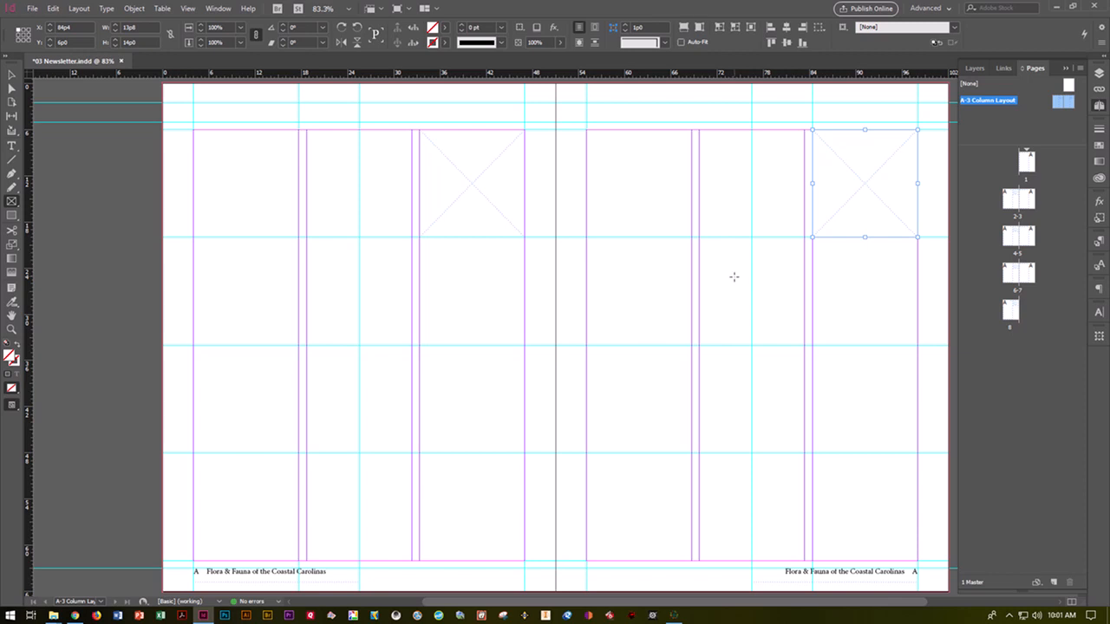
pyautogui.hotkey('ctrl', 's')
# Create a two-page master with prefix B named "2 Column Layout", based on A-3 Column Layout
pyautogui.click(1079, 68)
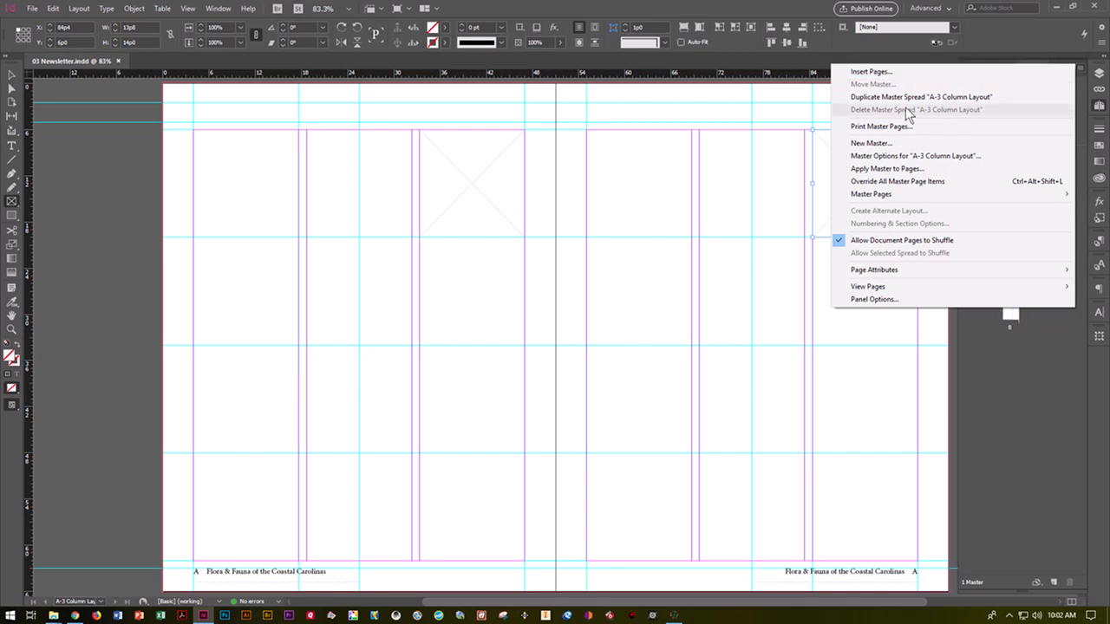
pyautogui.click(871, 144)
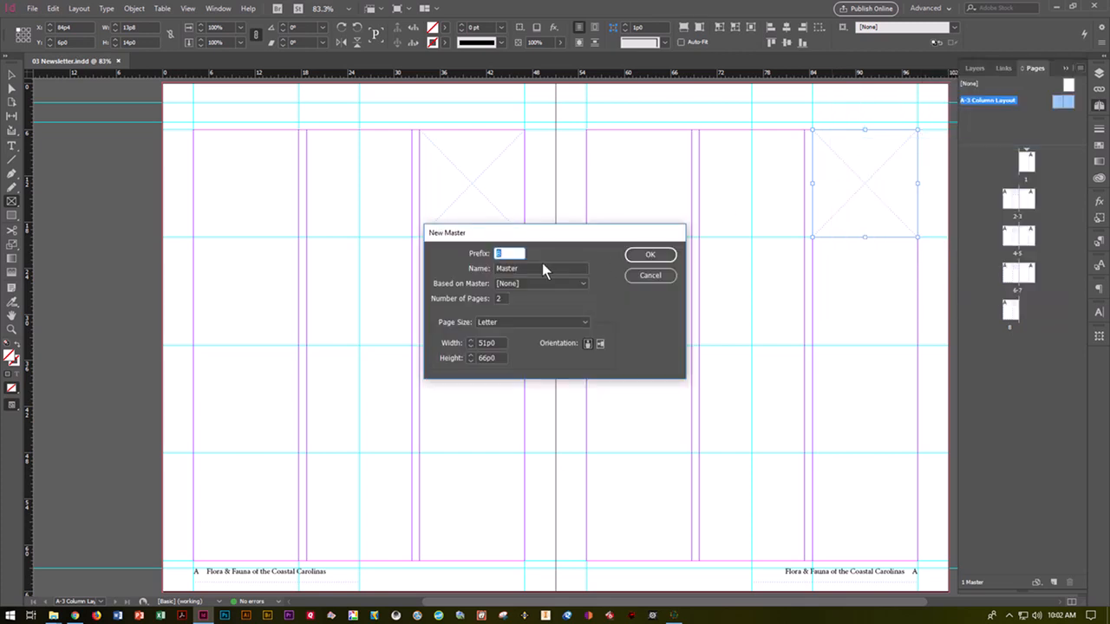
pyautogui.press('Tab')
pyautogui.write('2 Colu')
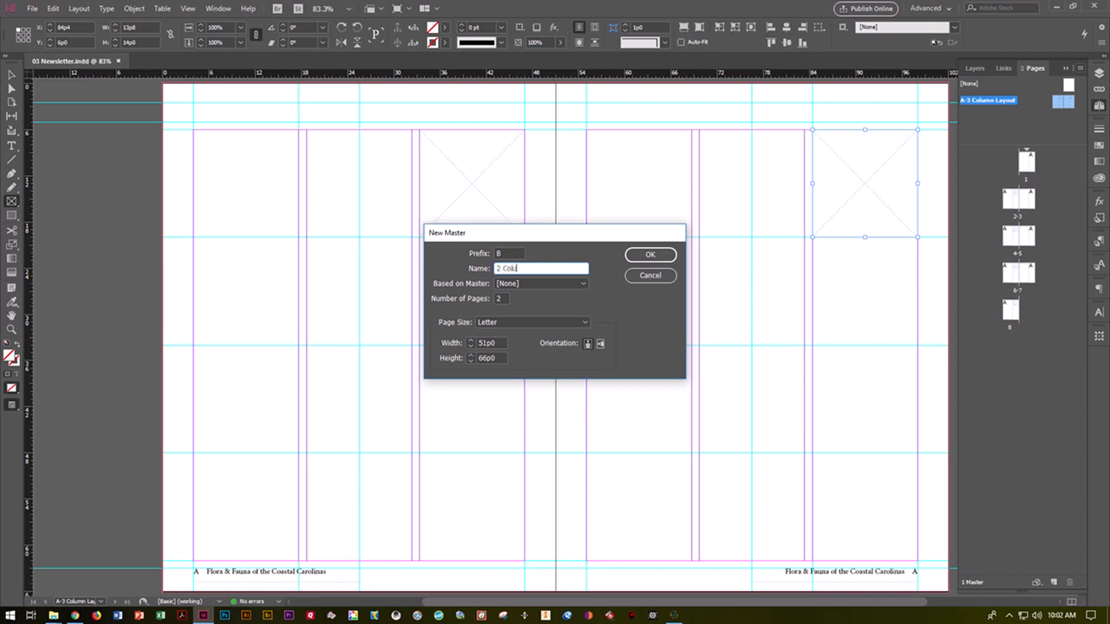
pyautogui.write('mn Layout')
pyautogui.click(537, 283)
pyautogui.click(536, 307)
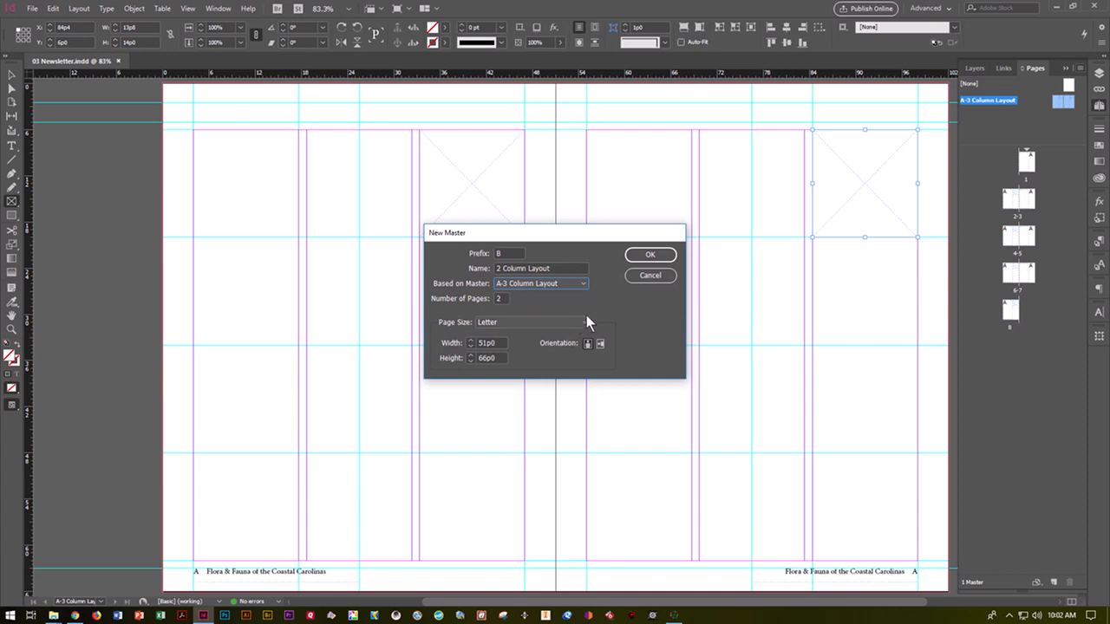
pyautogui.click(650, 254)
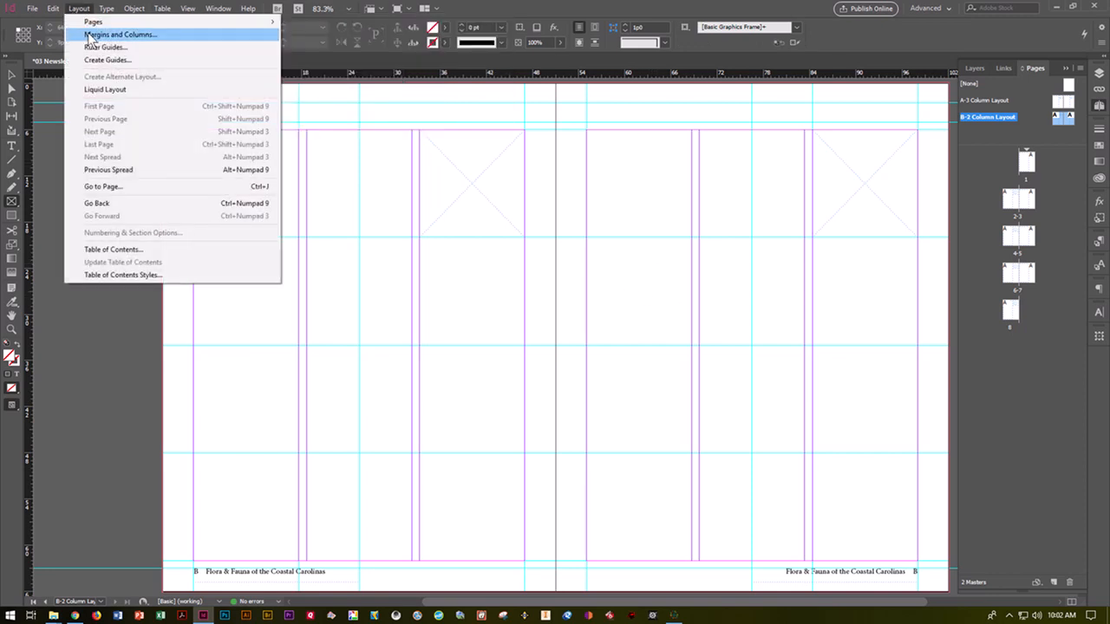
# Set the B-2 Column Layout master's margins grid to 2 columns
pyautogui.click(88, 34)
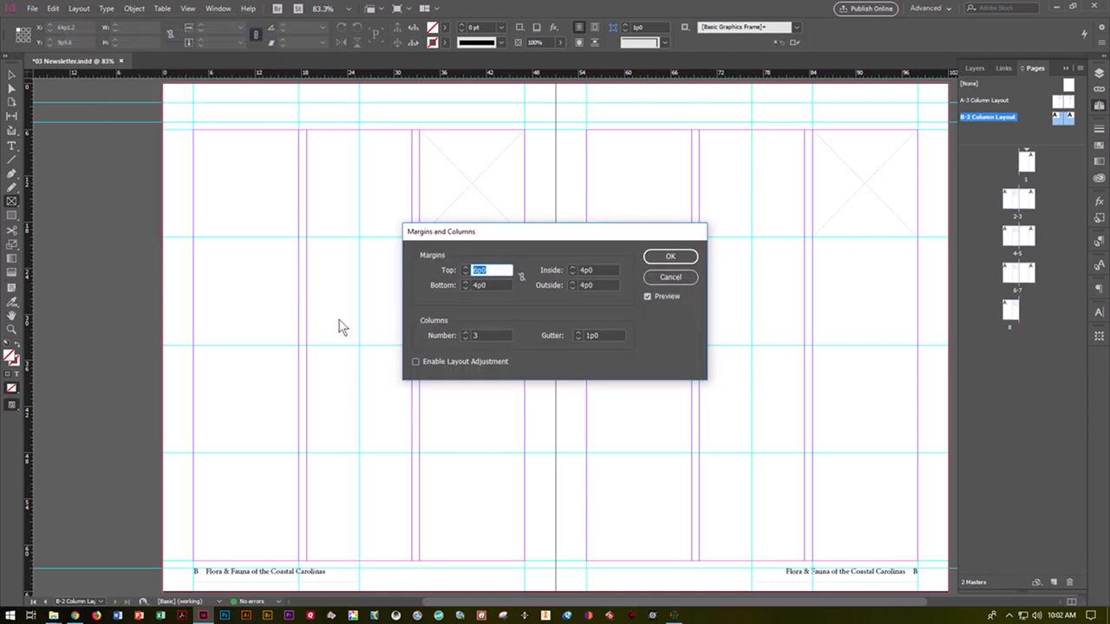
pyautogui.doubleClick(491, 335)
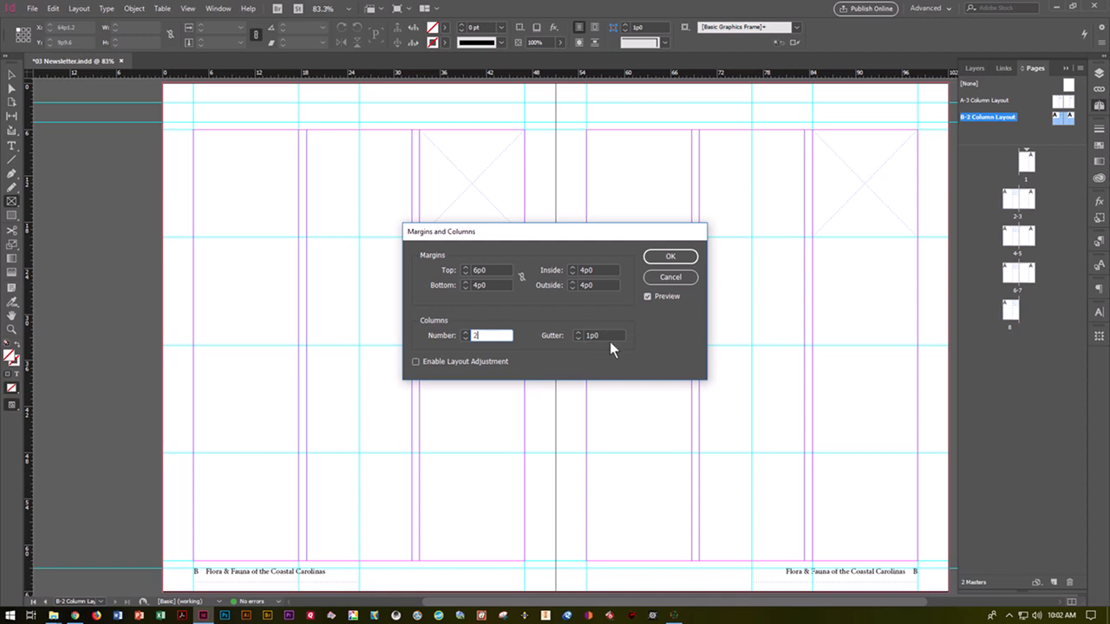
pyautogui.click(661, 263)
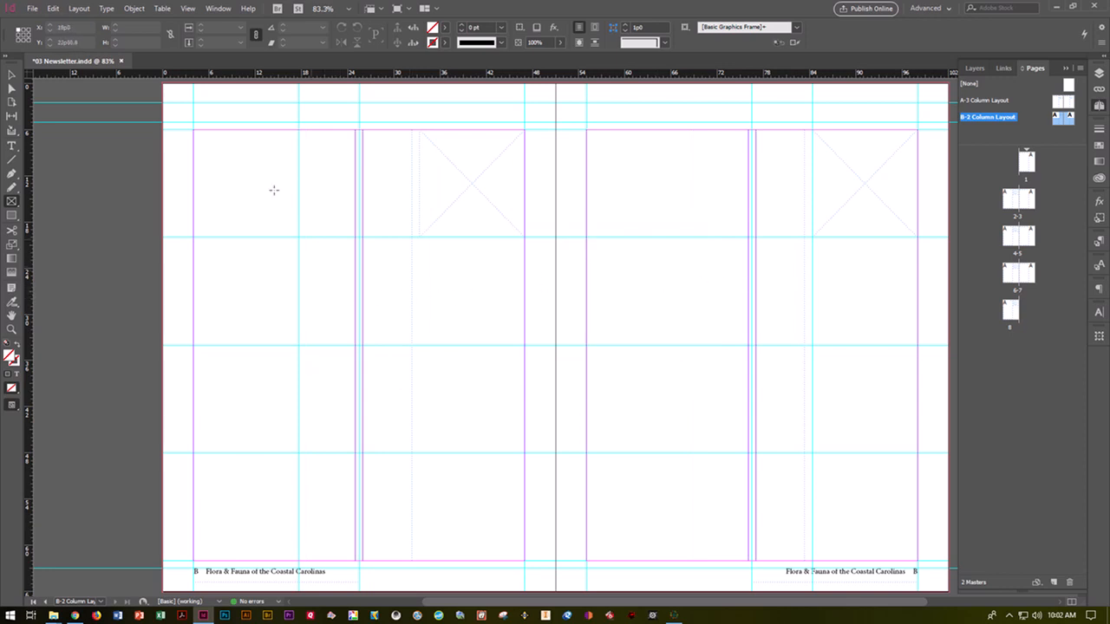
# Compare the two masters, and override and delete the inherited graphics placeholder frames on both pages of B-2 Column Layout
pyautogui.click(11, 75)
pyautogui.doubleClick(1062, 103)
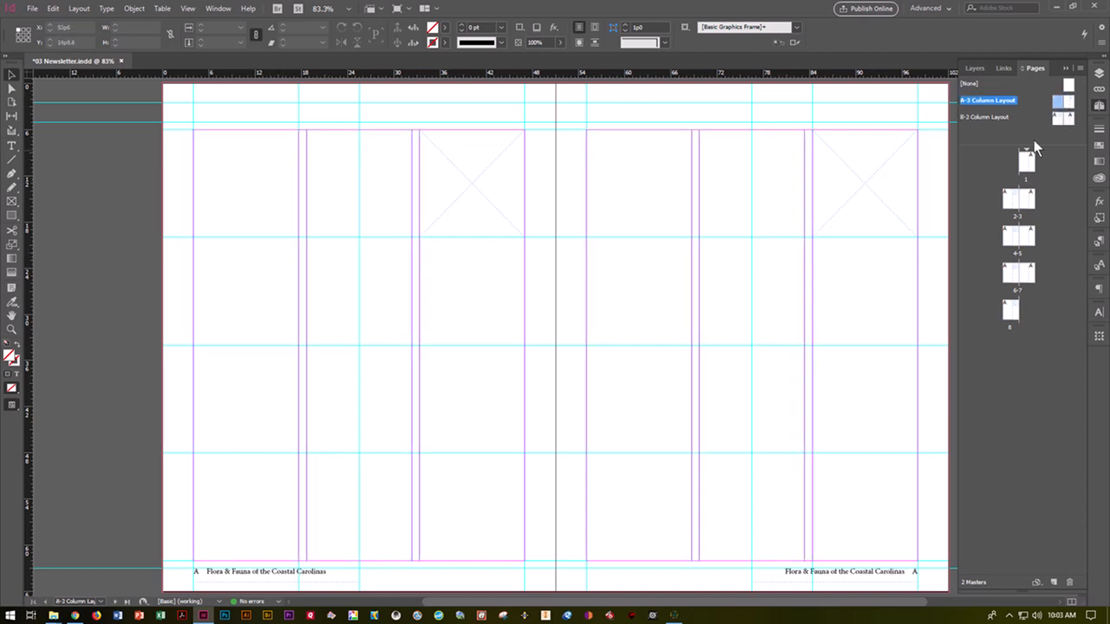
pyautogui.doubleClick(1051, 117)
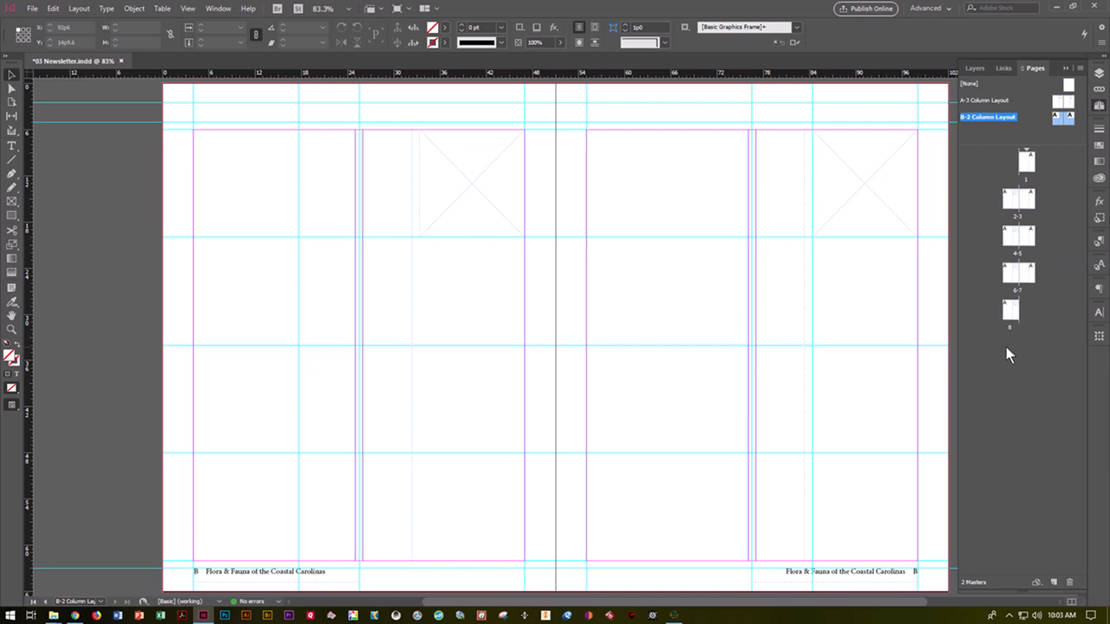
pyautogui.moveTo(1053, 119); pyautogui.dragTo(1057, 105)
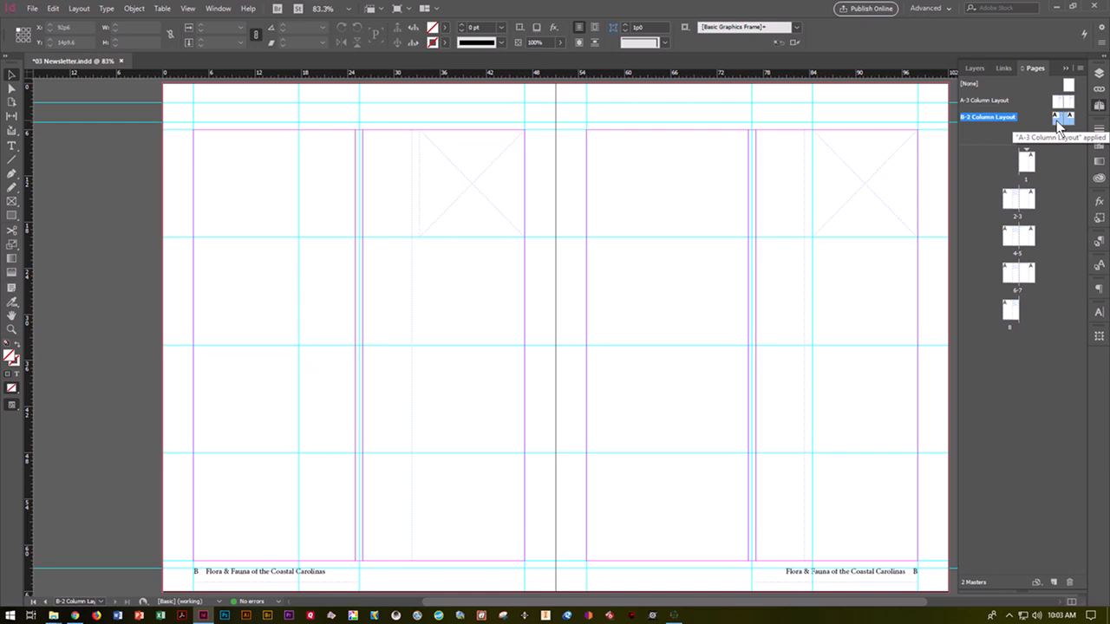
pyautogui.doubleClick(1056, 122)
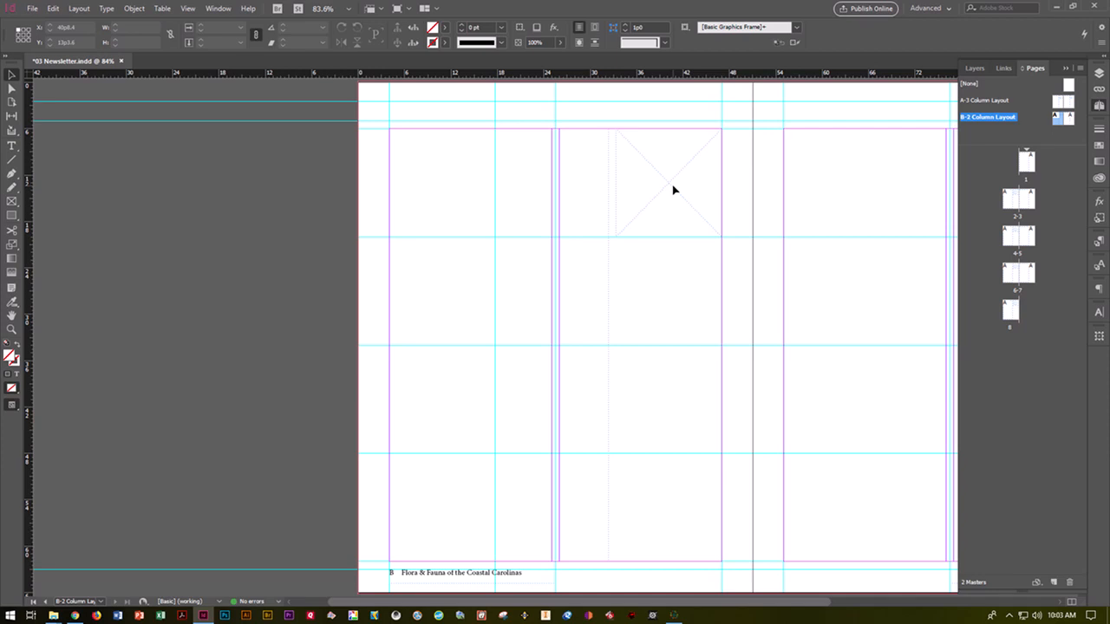
pyautogui.click(672, 189)
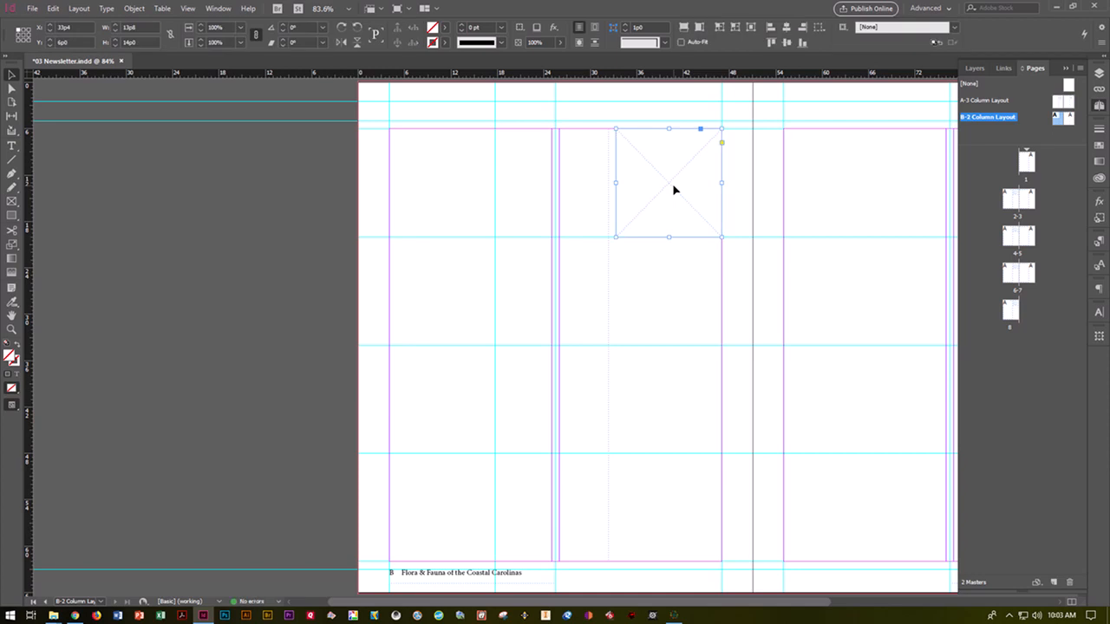
pyautogui.press('Delete')
pyautogui.moveTo(651, 603); pyautogui.dragTo(762, 600)
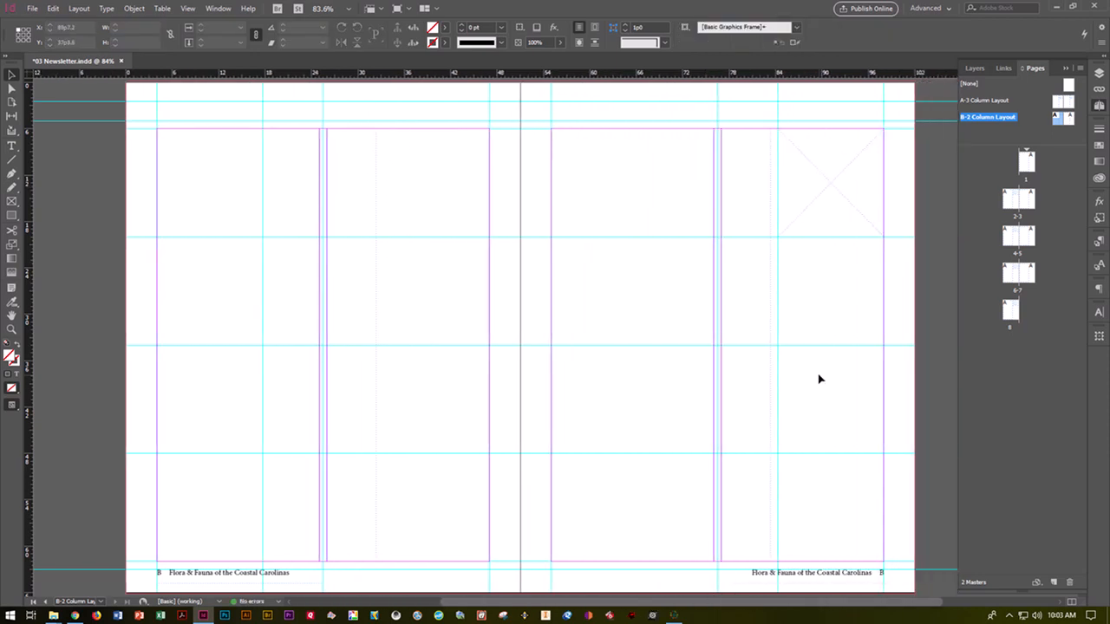
pyautogui.click(830, 217)
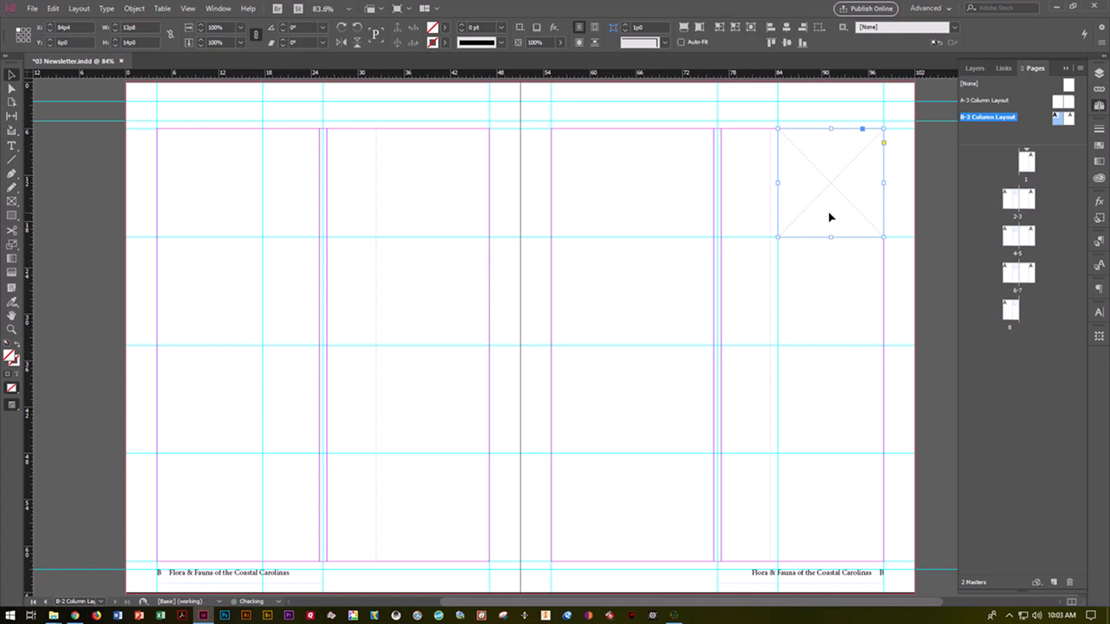
pyautogui.press('Delete')
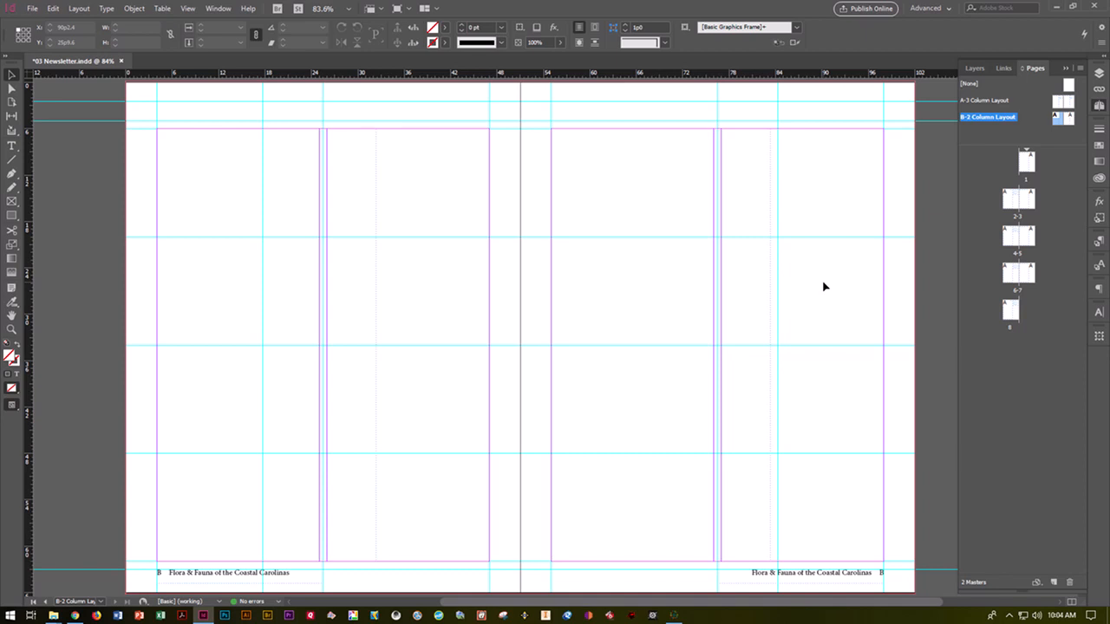
# Place Snippet1.idms from the lesson's Links folder on the A-3 Column Layout master, at the left page's top-left corner
pyautogui.doubleClick(1058, 102)
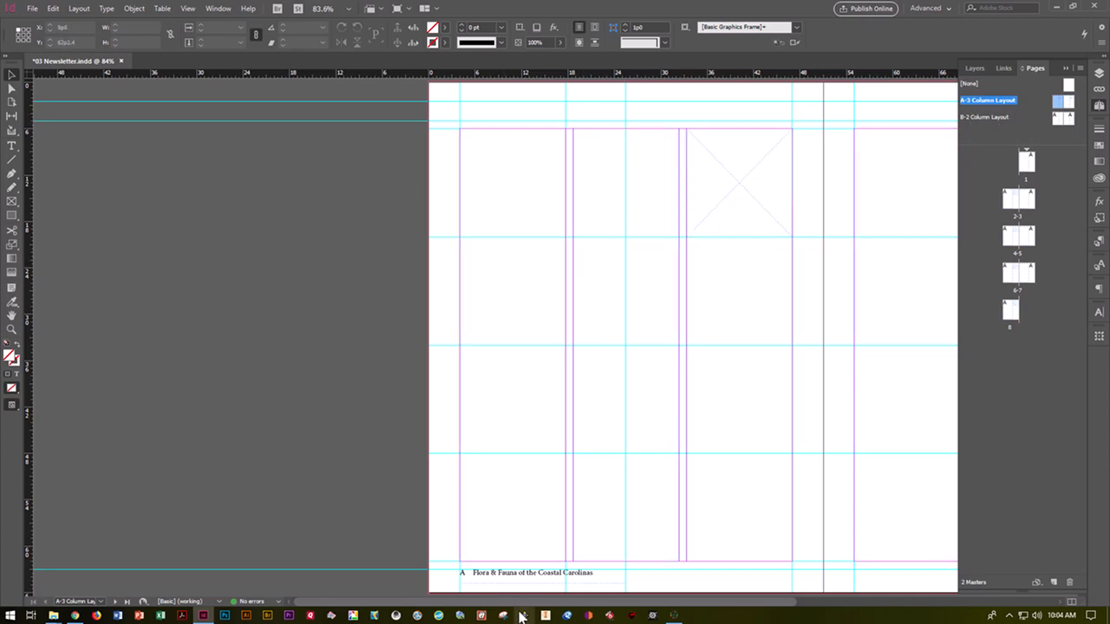
pyautogui.moveTo(529, 601); pyautogui.dragTo(586, 610)
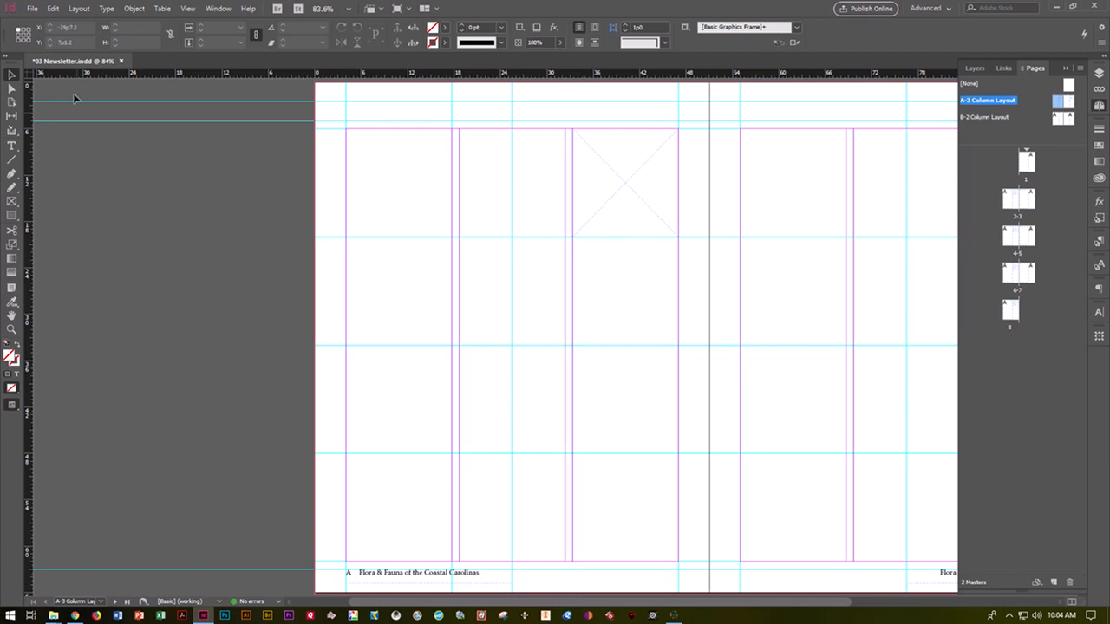
pyautogui.click(33, 9)
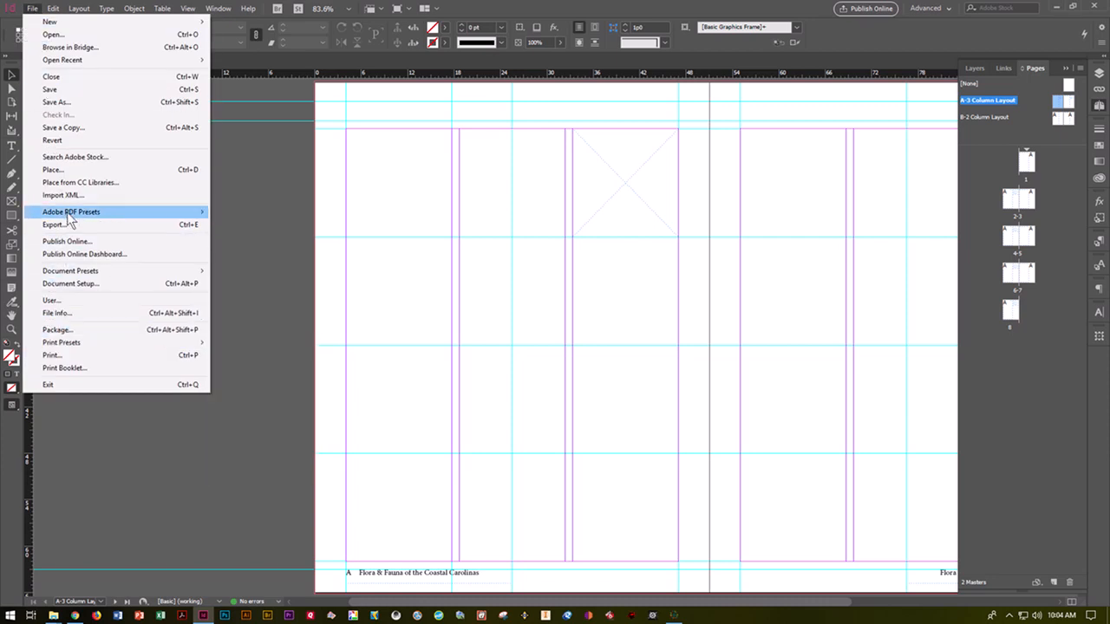
pyautogui.click(53, 170)
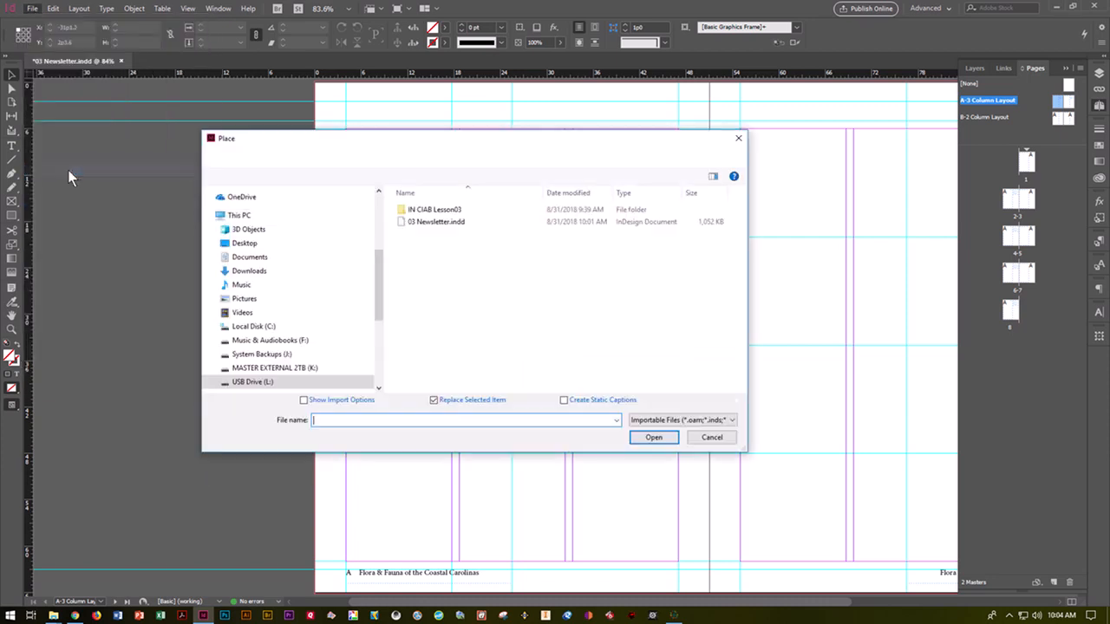
pyautogui.doubleClick(412, 212)
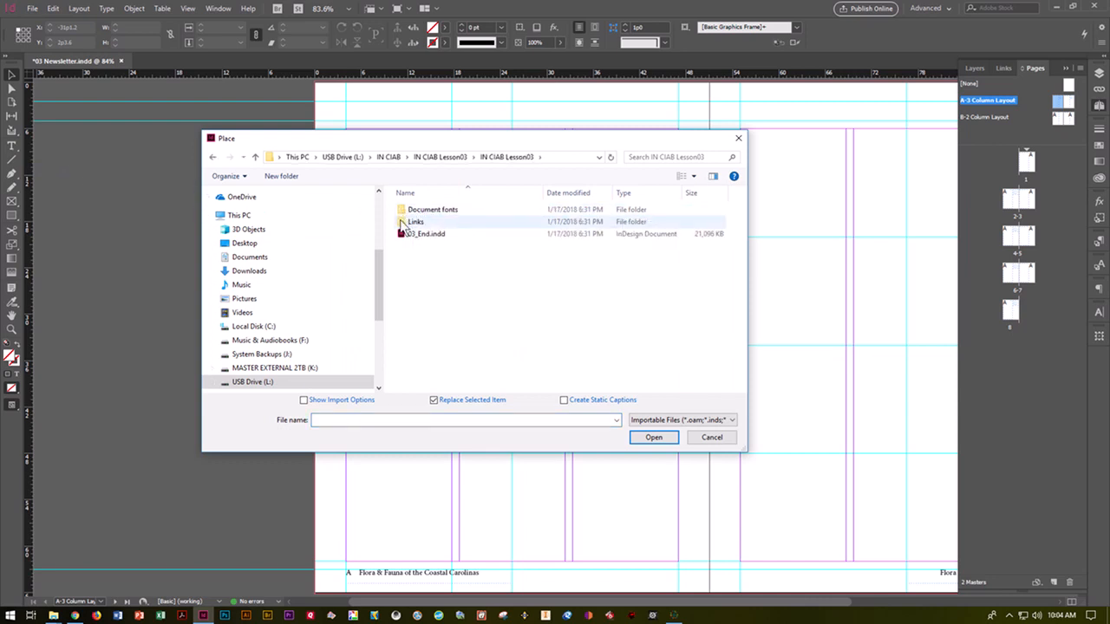
pyautogui.doubleClick(412, 222)
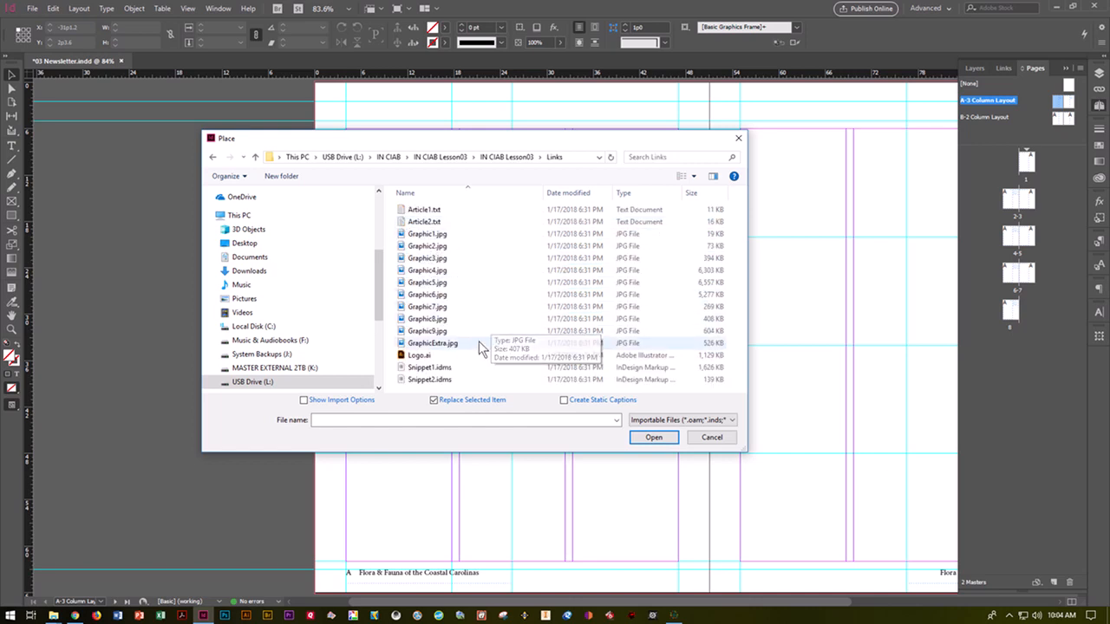
pyautogui.click(449, 367)
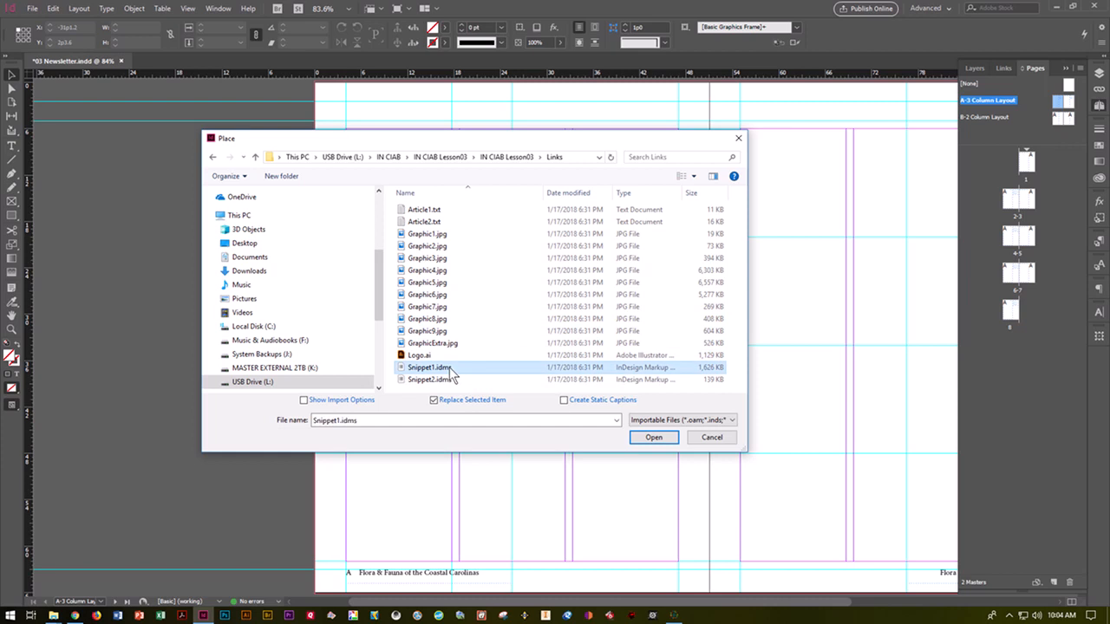
pyautogui.click(650, 437)
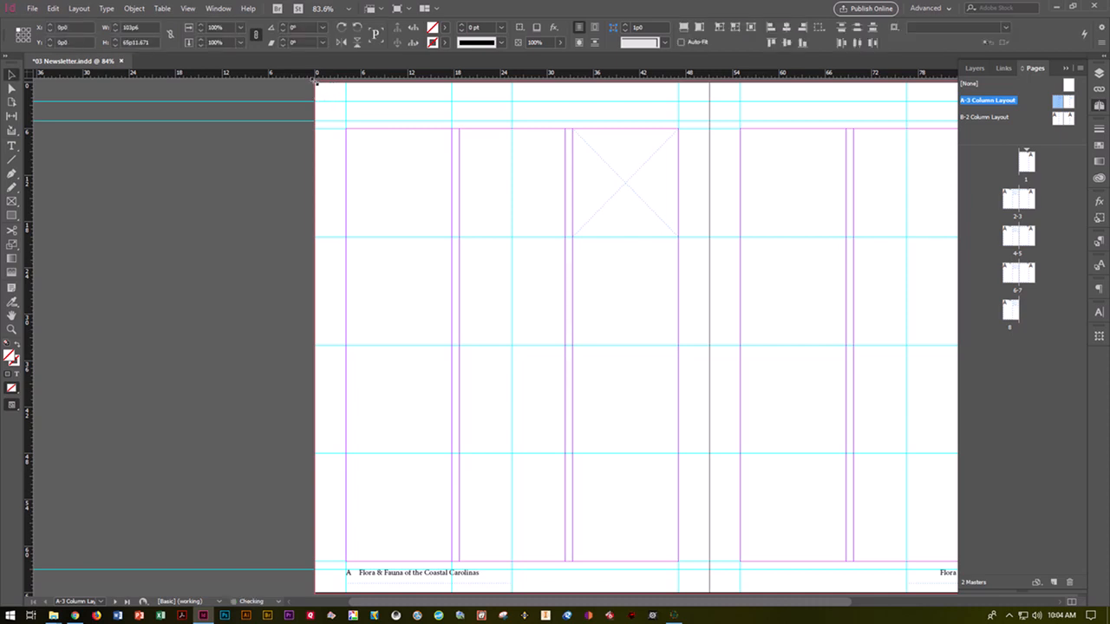
pyautogui.click(316, 84)
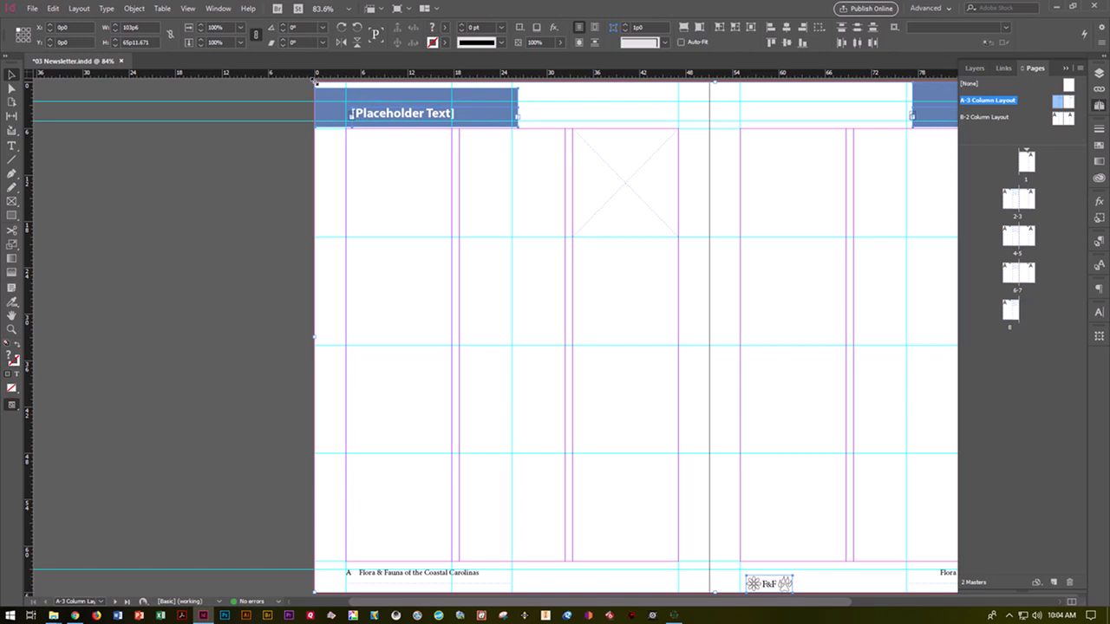
pyautogui.moveTo(567, 600); pyautogui.dragTo(612, 597)
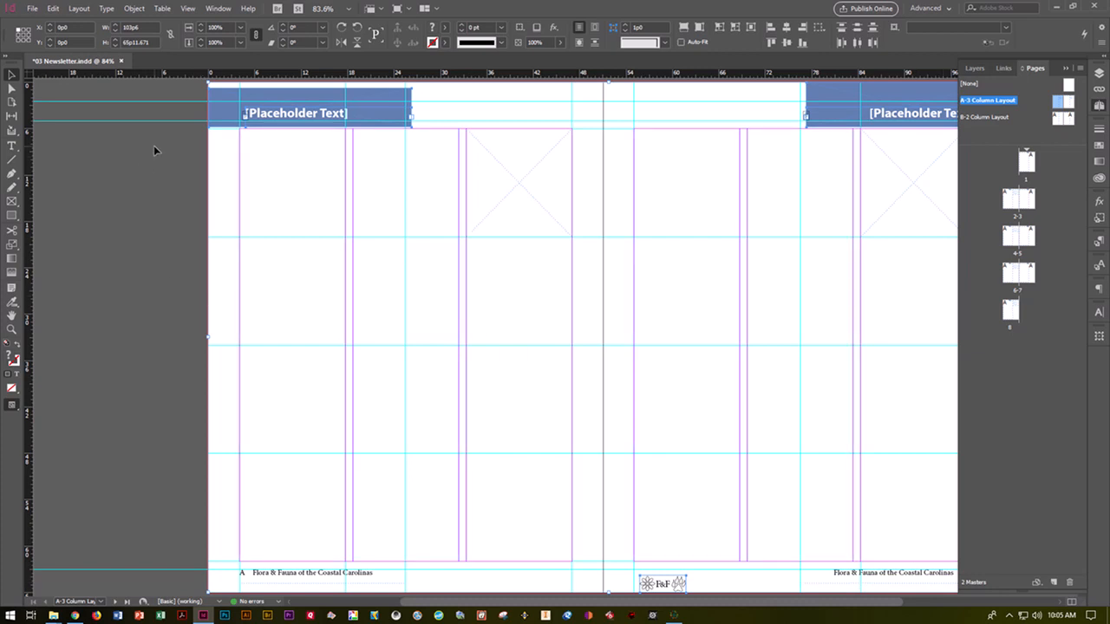
# Fill the header rectangle on the left page of the A-3 Column Layout master with the green C=75 M=5 Y=100 K=0 swatch
pyautogui.click(230, 91)
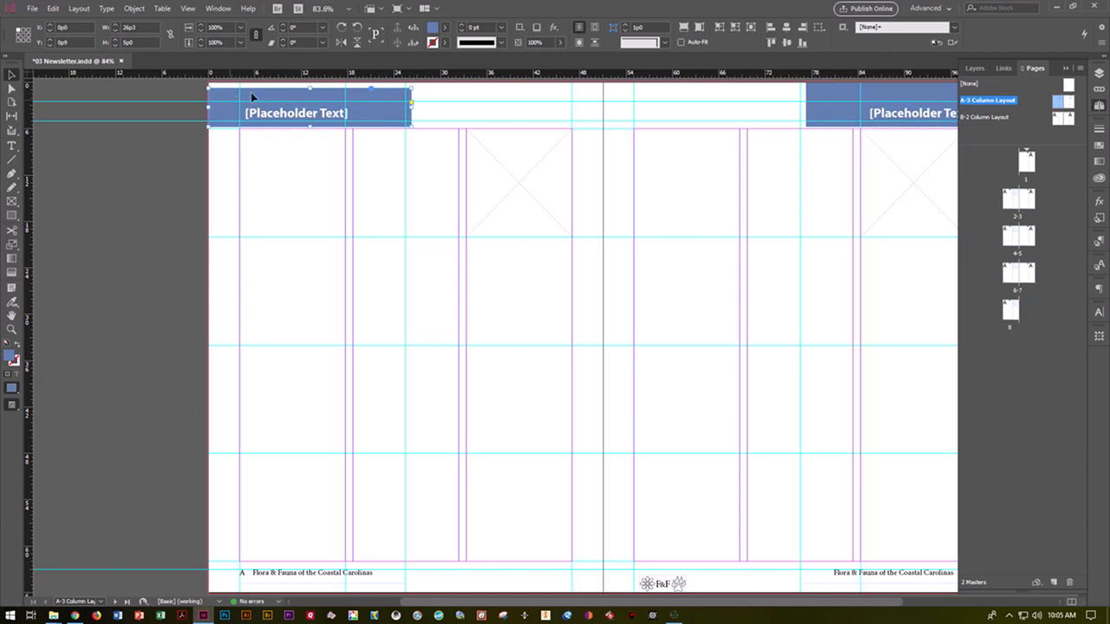
pyautogui.click(445, 28)
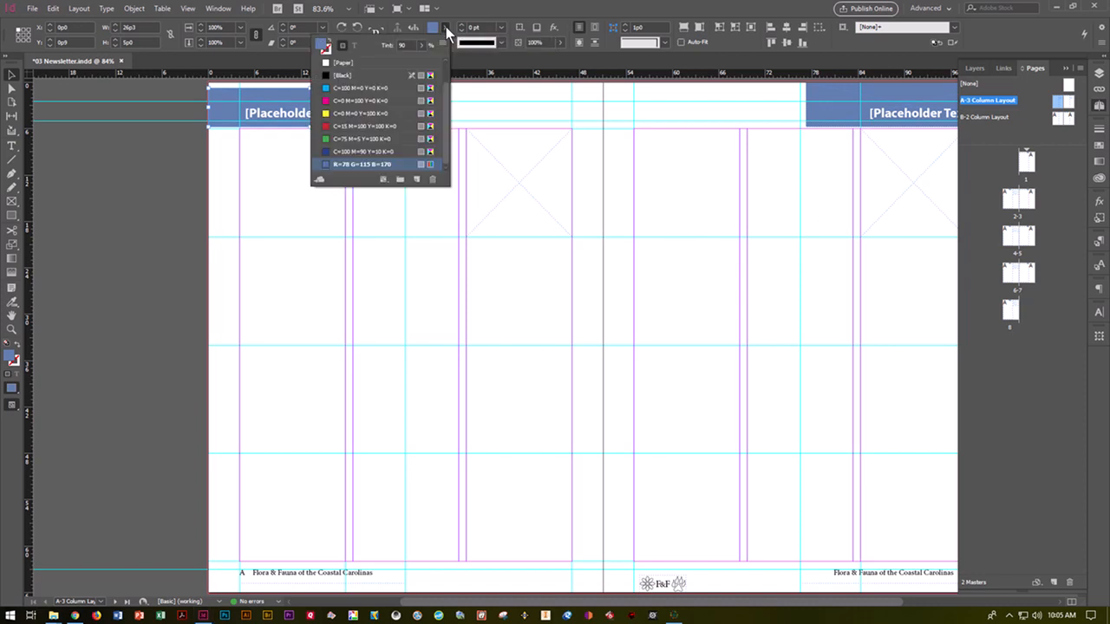
pyautogui.click(363, 138)
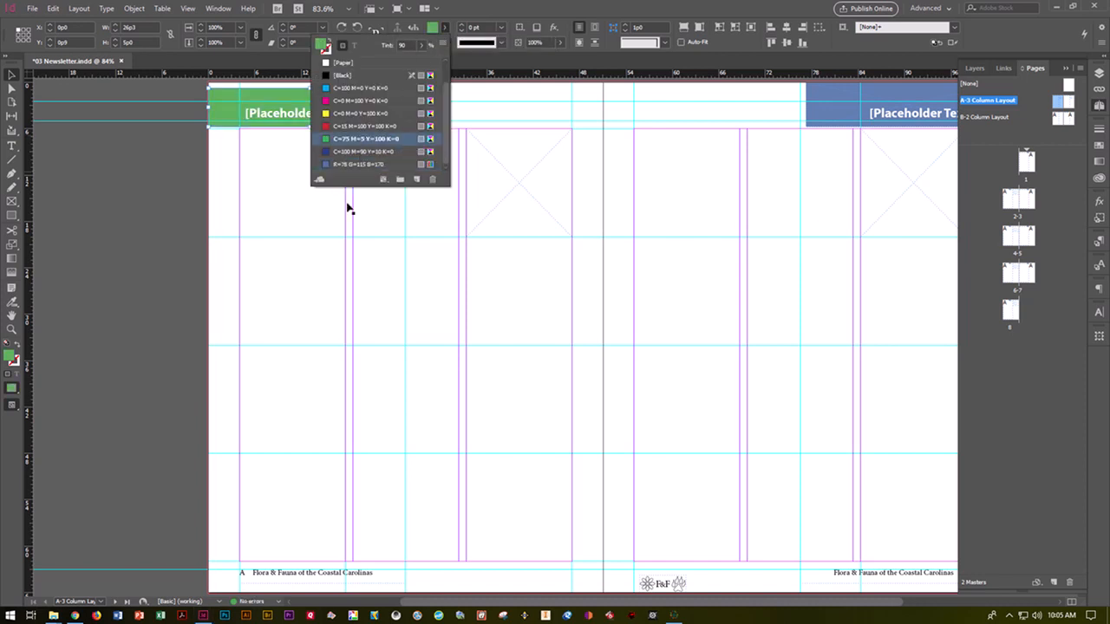
pyautogui.click(242, 279)
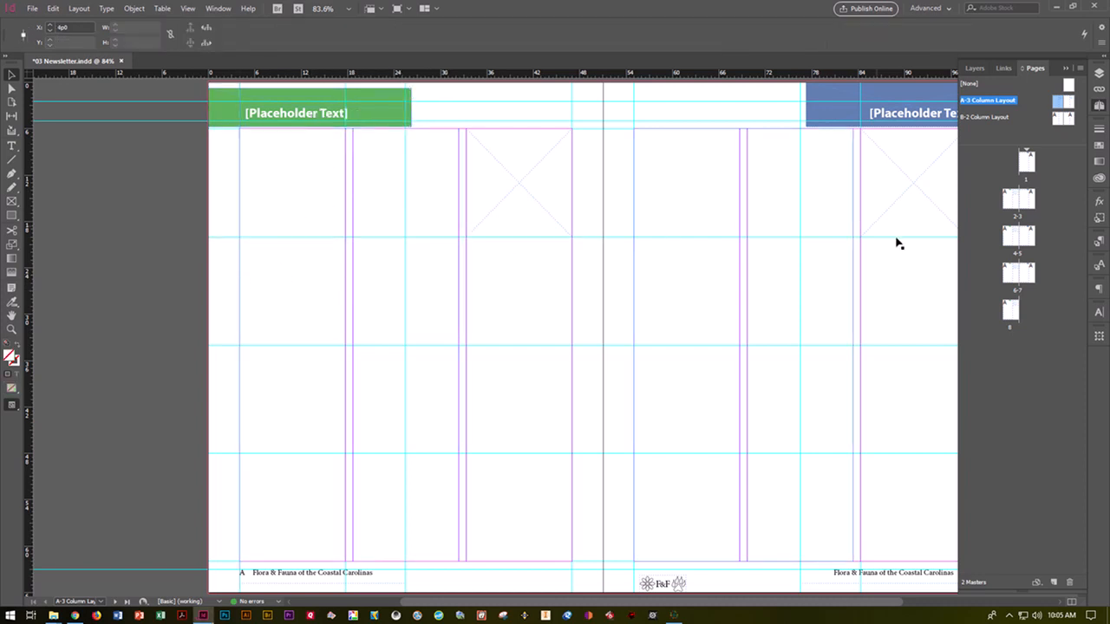
# Check the applied master items on pages 6 and 1, and save the document
pyautogui.doubleClick(1011, 276)
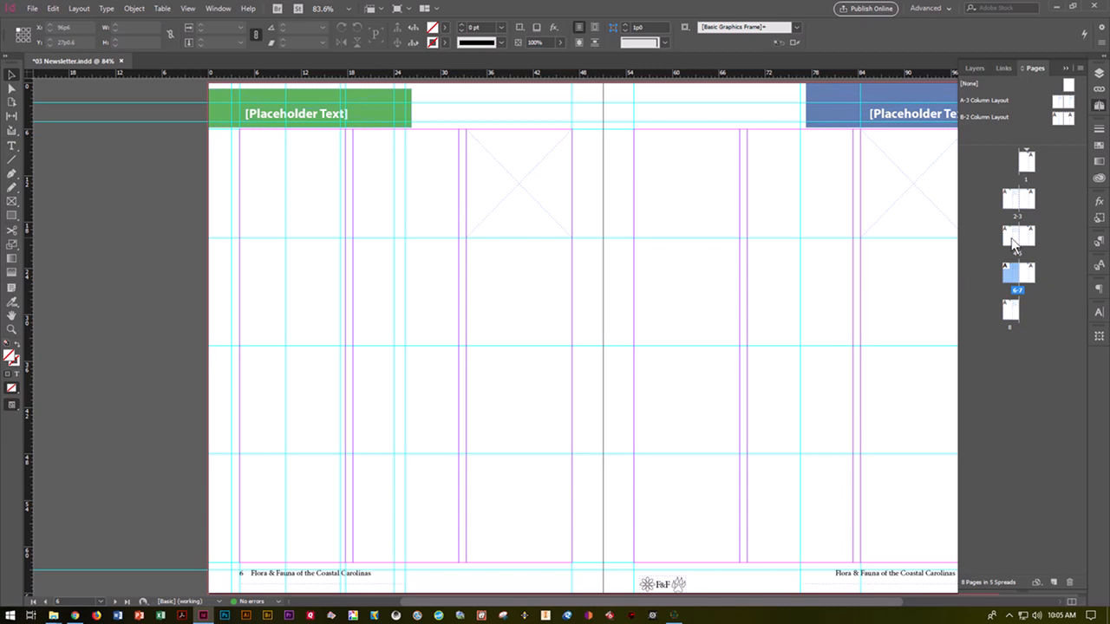
pyautogui.doubleClick(1034, 164)
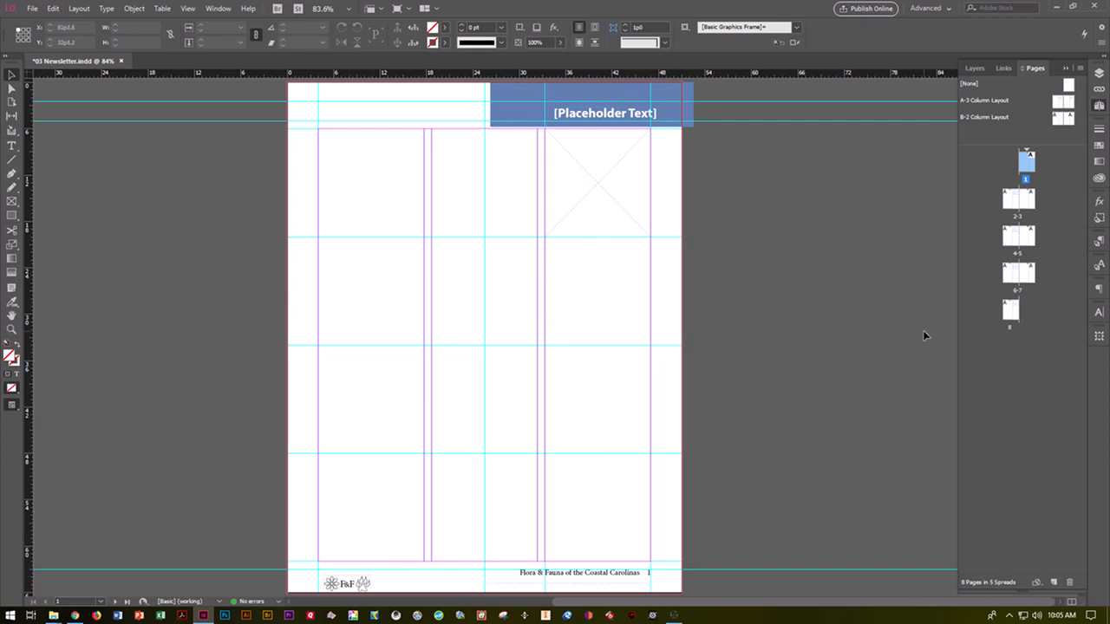
pyautogui.hotkey('ctrl', 's')
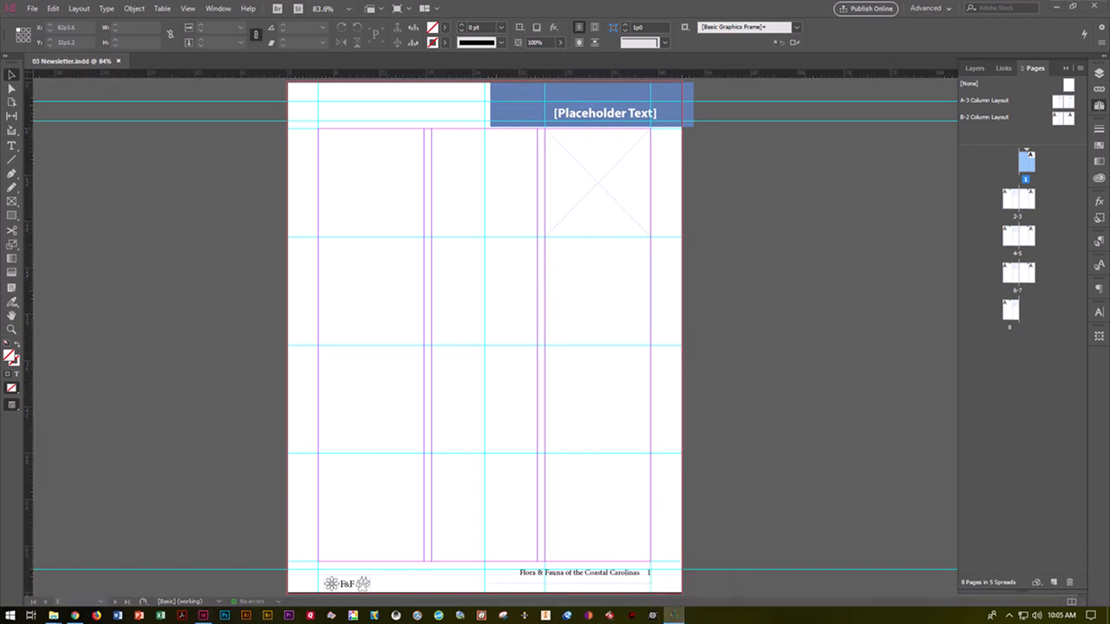